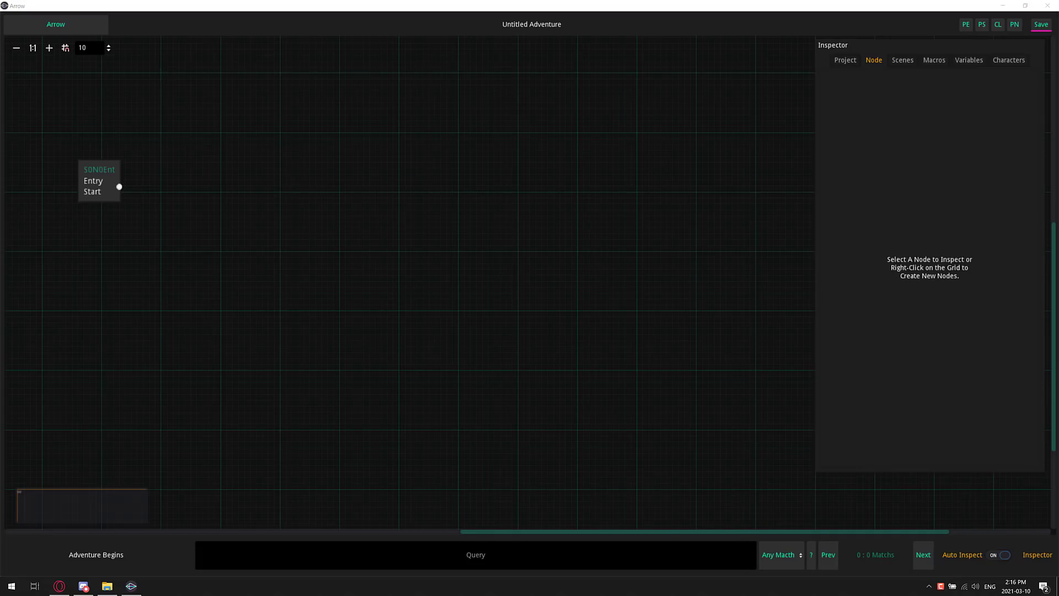
Delete the existing string variable "continue" from the project's variables.
drag(233, 283, 235, 297)
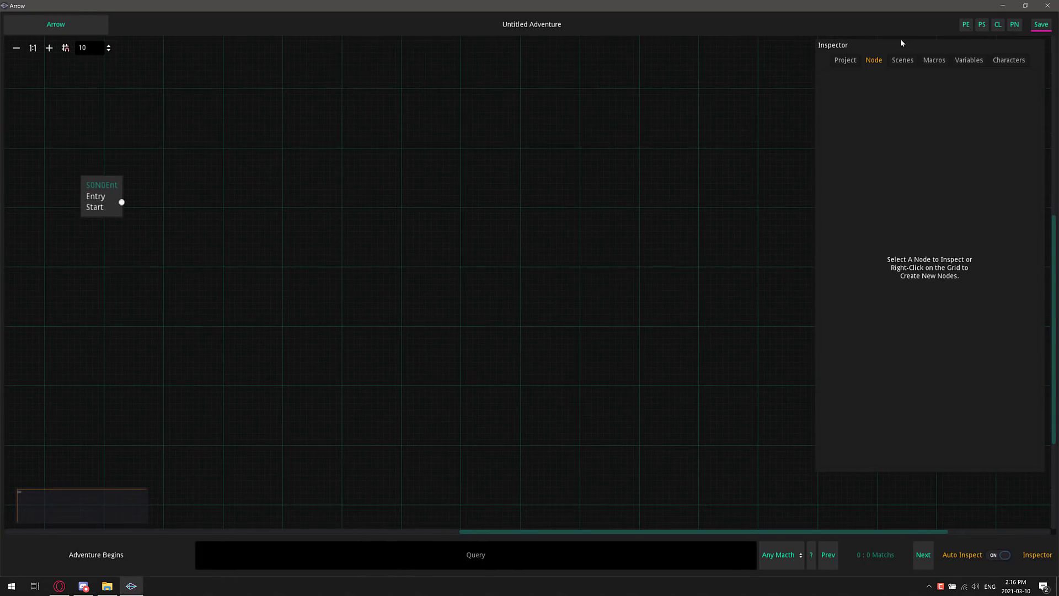
click(854, 58)
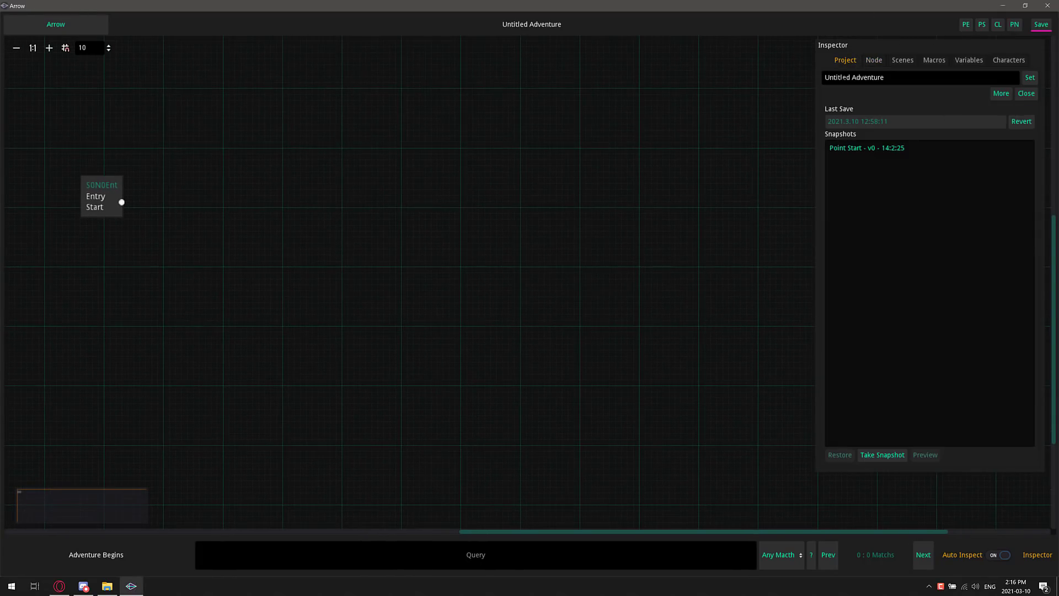
click(901, 61)
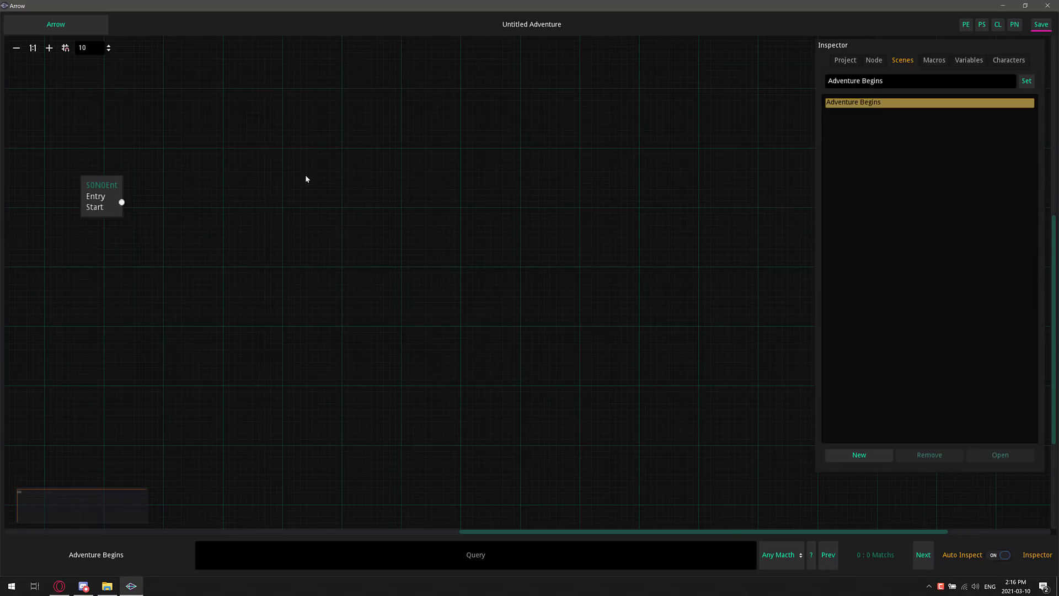
click(979, 61)
click(1013, 63)
click(984, 59)
click(848, 80)
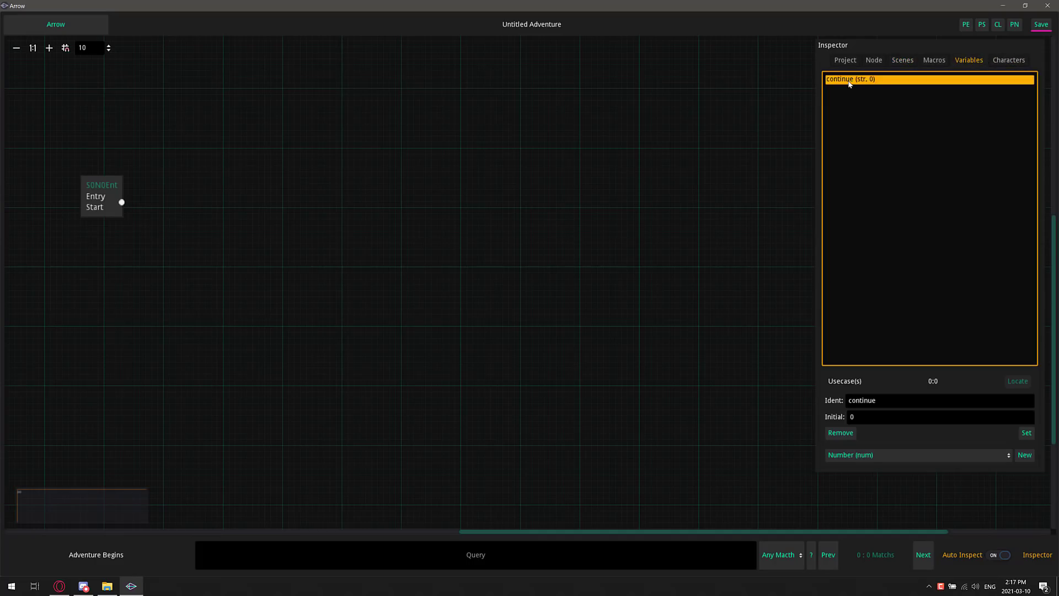
click(841, 433)
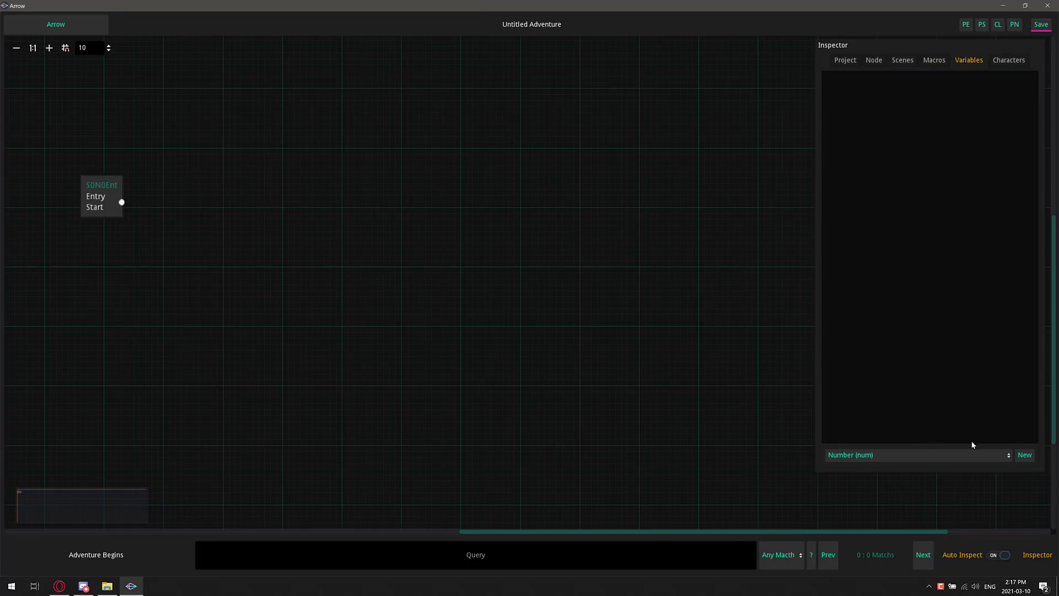
Add a new variable of type Boolean (bool) to the project.
click(1010, 455)
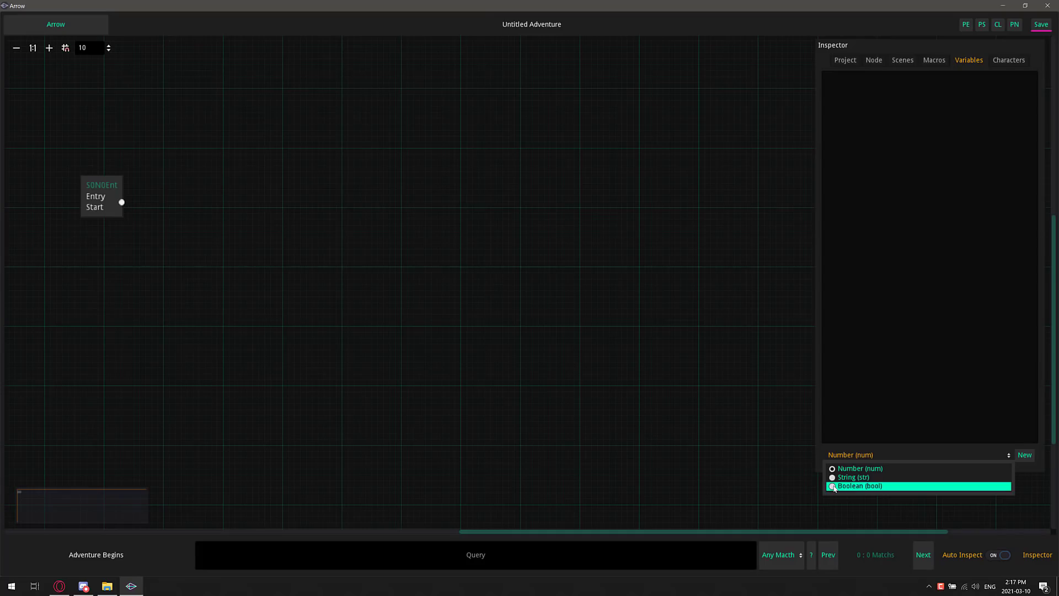
click(932, 484)
click(1024, 455)
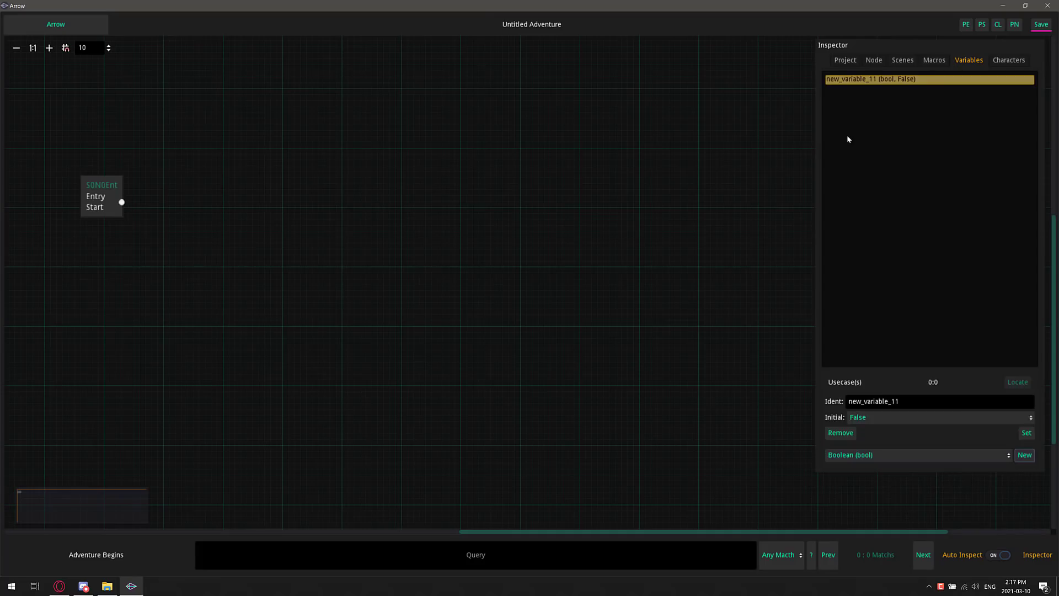
Rename the new Boolean variable to bContinue and apply the change.
drag(904, 401, 827, 401)
text(bConit)
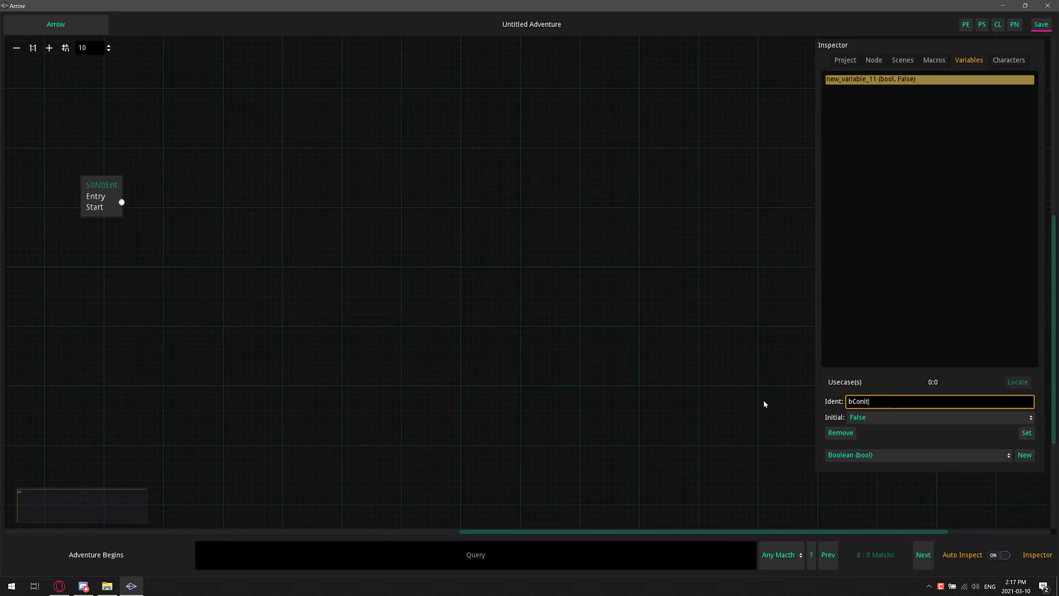
key(BackSpace)
key(BackSpace)
text(onti)
key(BackSpace)
key(BackSpace)
key(BackSpace)
key(BackSpace)
key(BackSpace)
text(ontinue)
click(1025, 433)
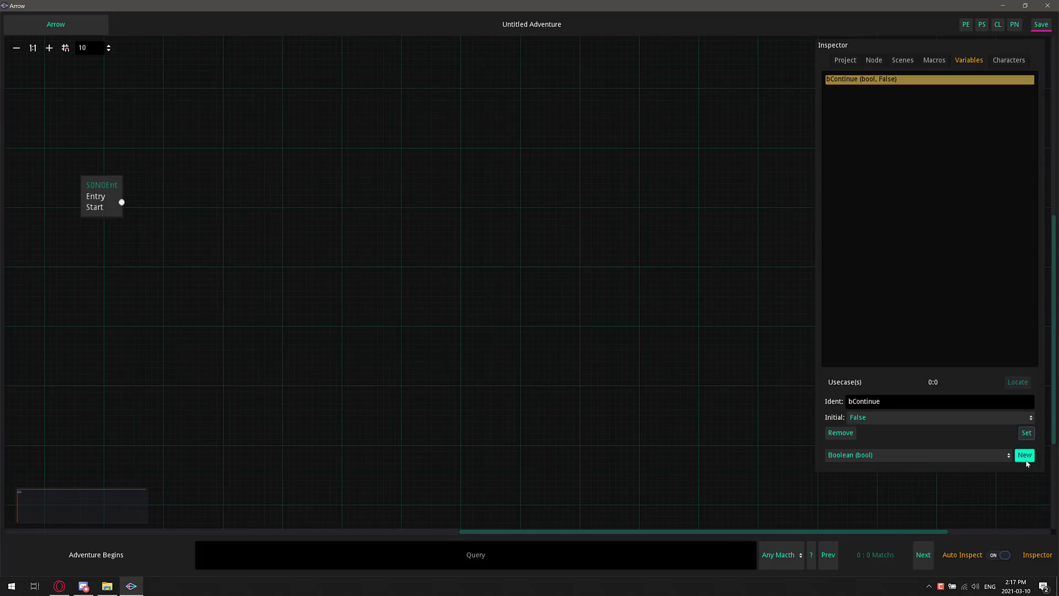
Add a String (str) variable and set its identifier to saySOmething.
click(1009, 460)
click(899, 477)
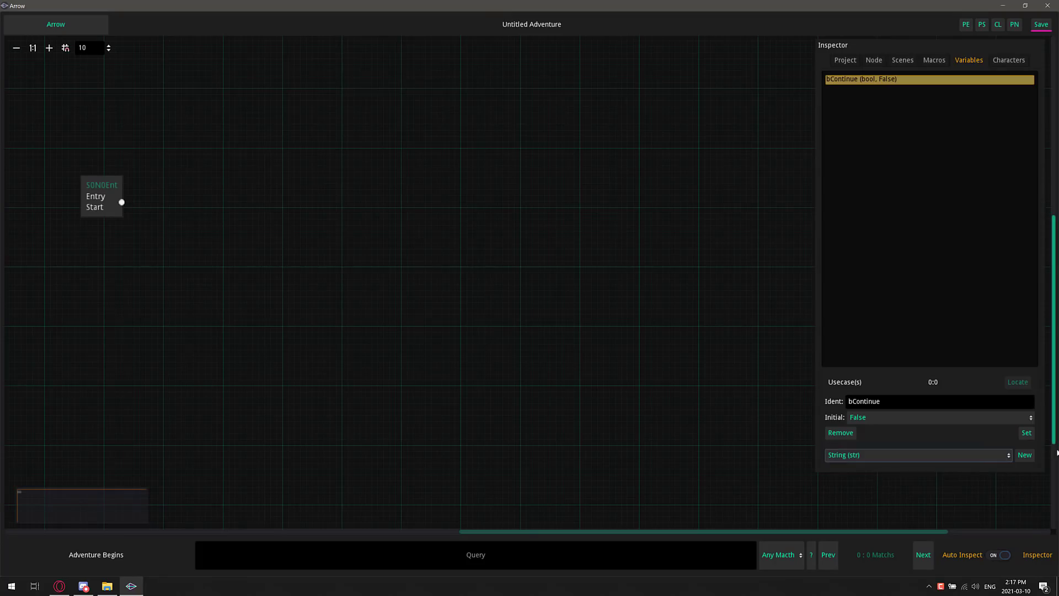
click(1027, 455)
drag(907, 400, 819, 396)
text(saySOmething)
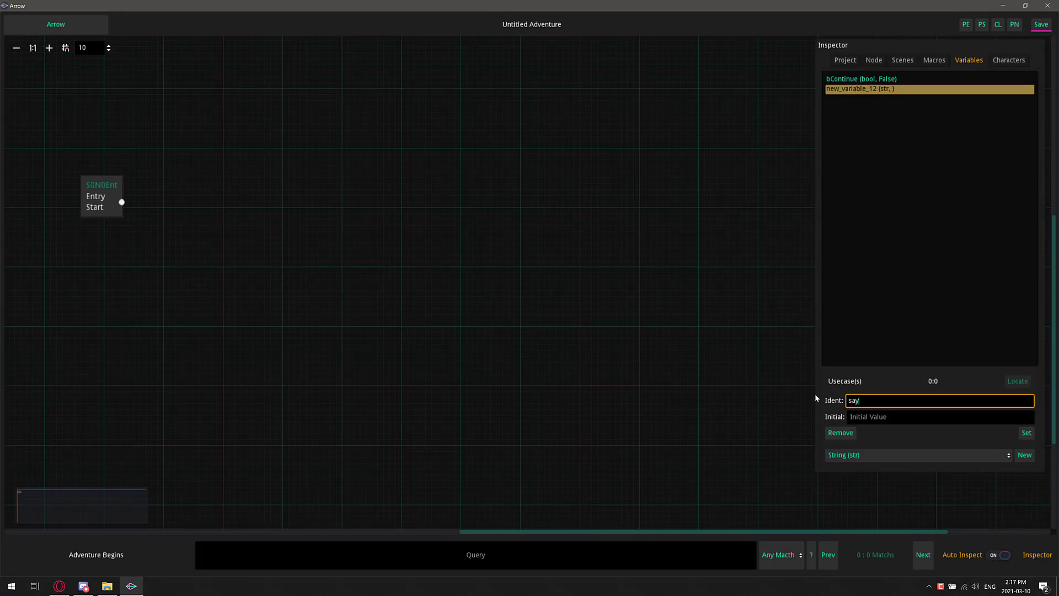
click(1026, 433)
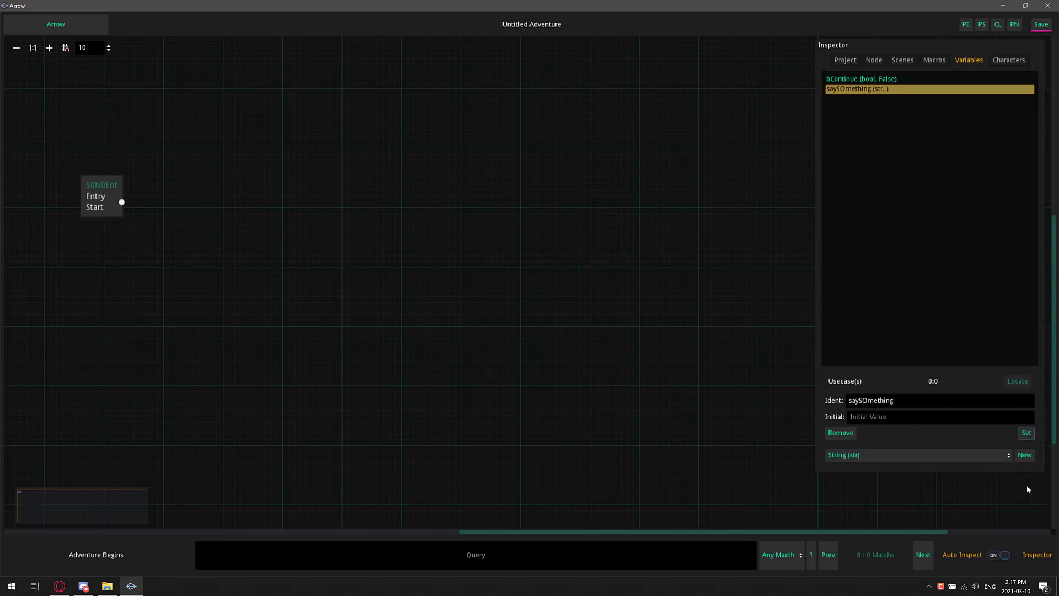
click(884, 89)
Create a new character in the project and name it Bob.
click(1023, 61)
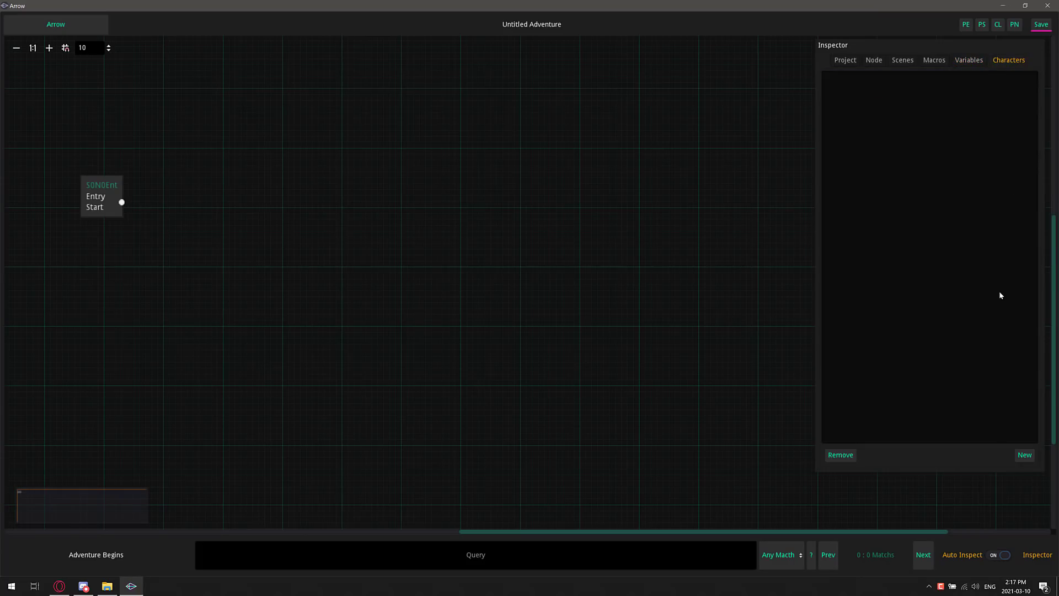
click(1024, 454)
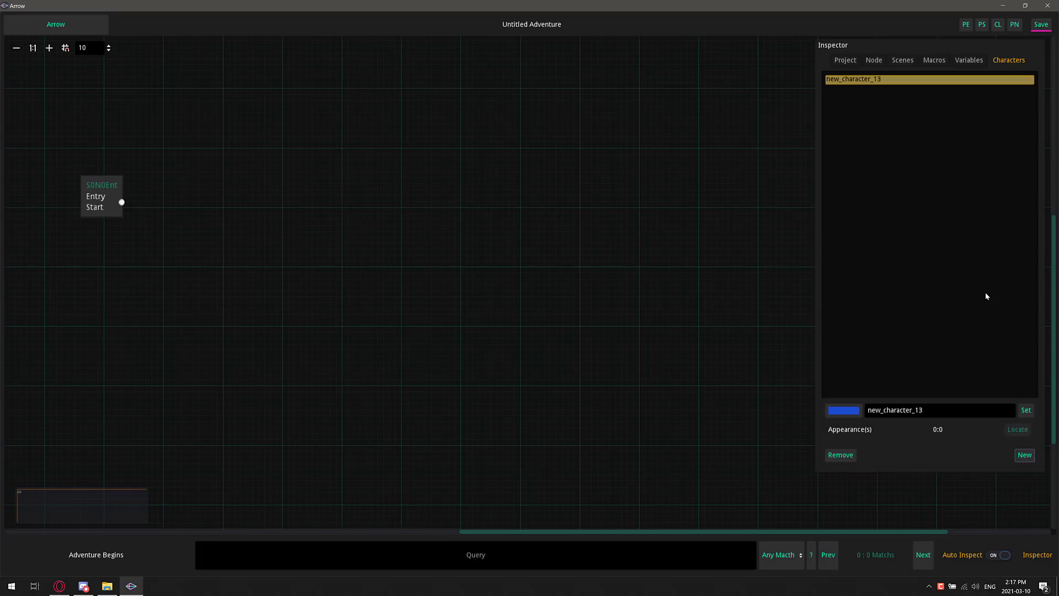
click(872, 80)
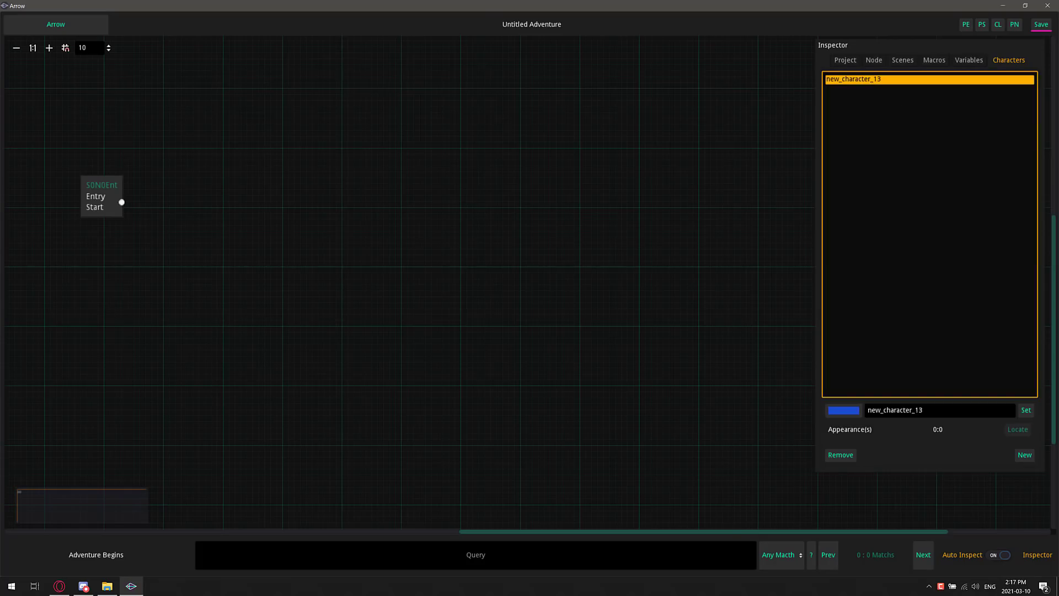
drag(922, 409, 752, 408)
text(Bob)
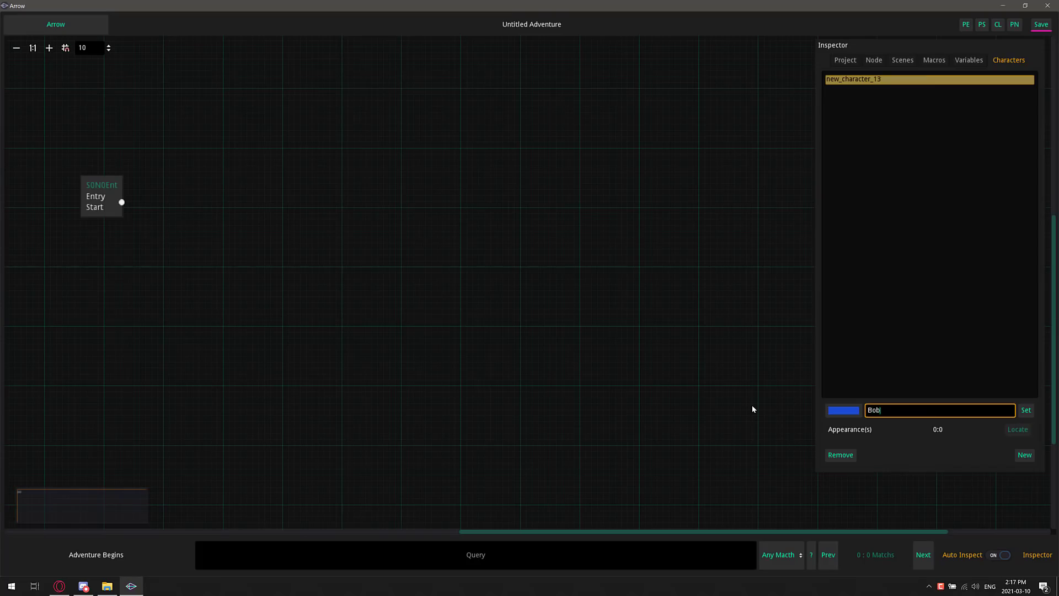
click(1023, 412)
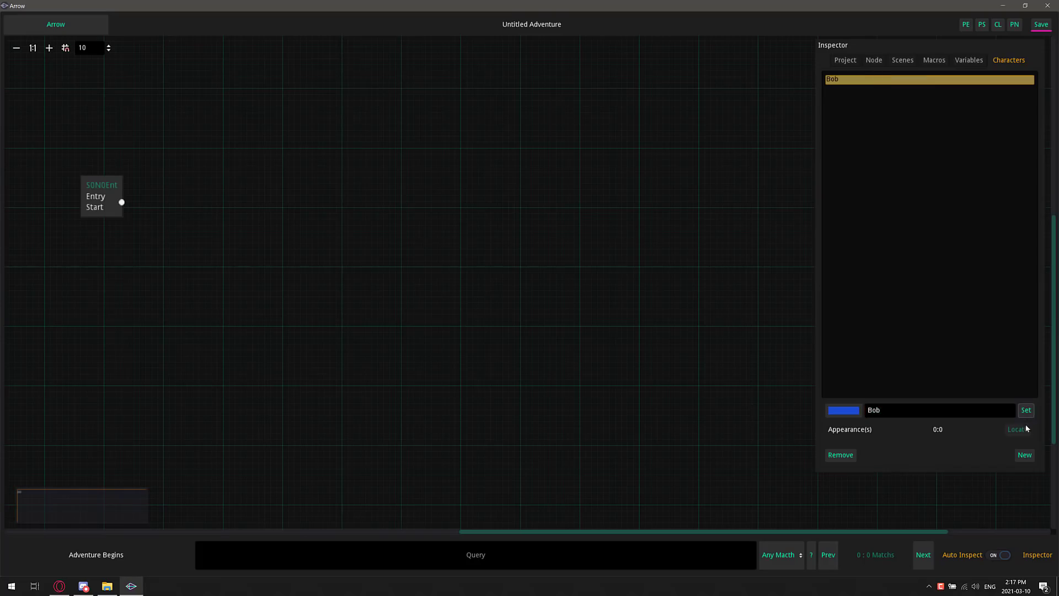
Create a second character in the project and name it Doug.
click(1026, 456)
drag(922, 409, 830, 405)
text(Doug)
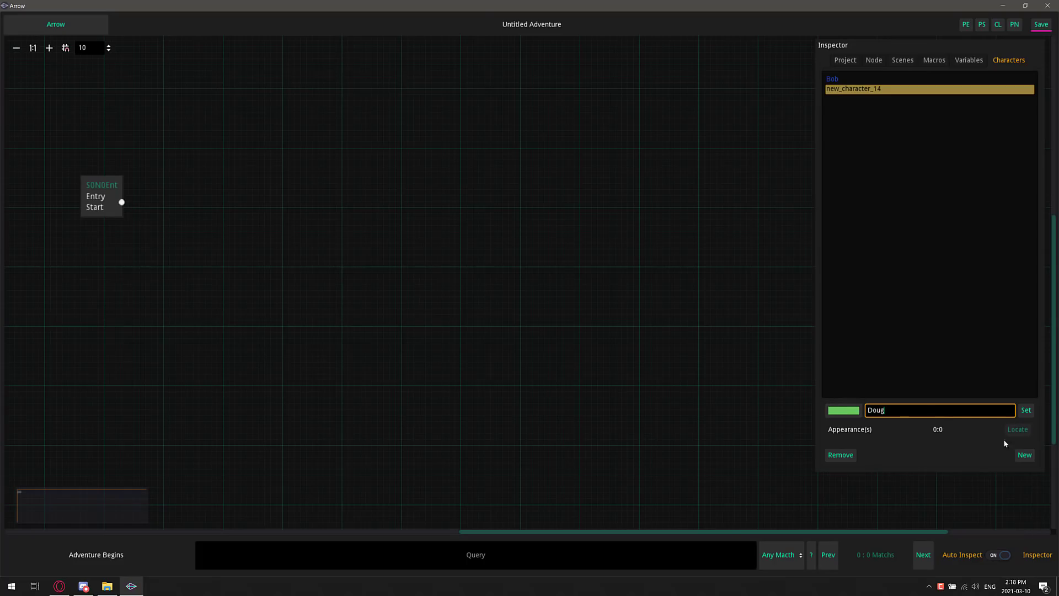
click(1026, 409)
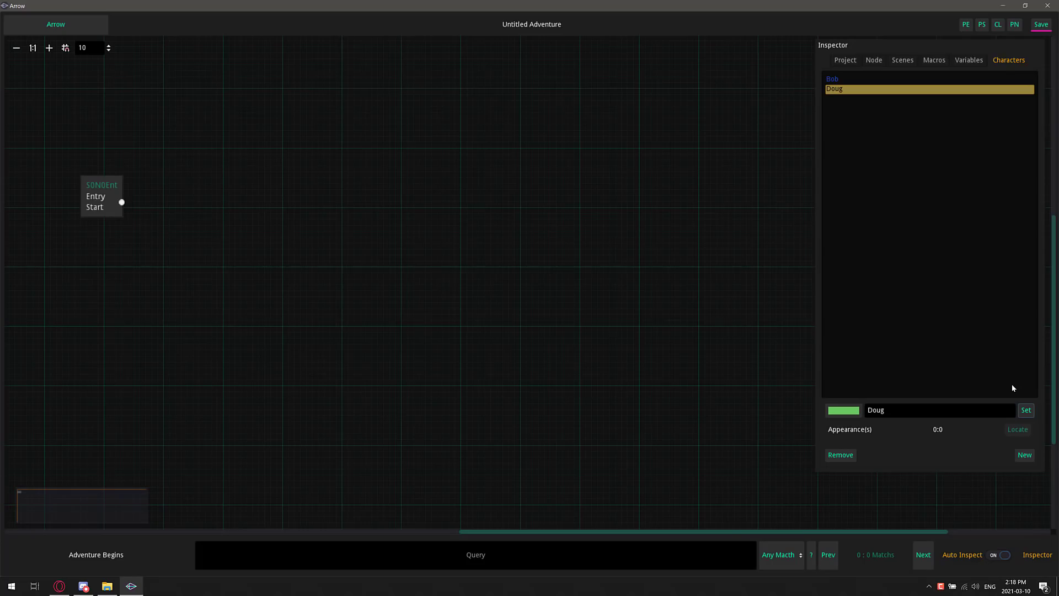
click(899, 410)
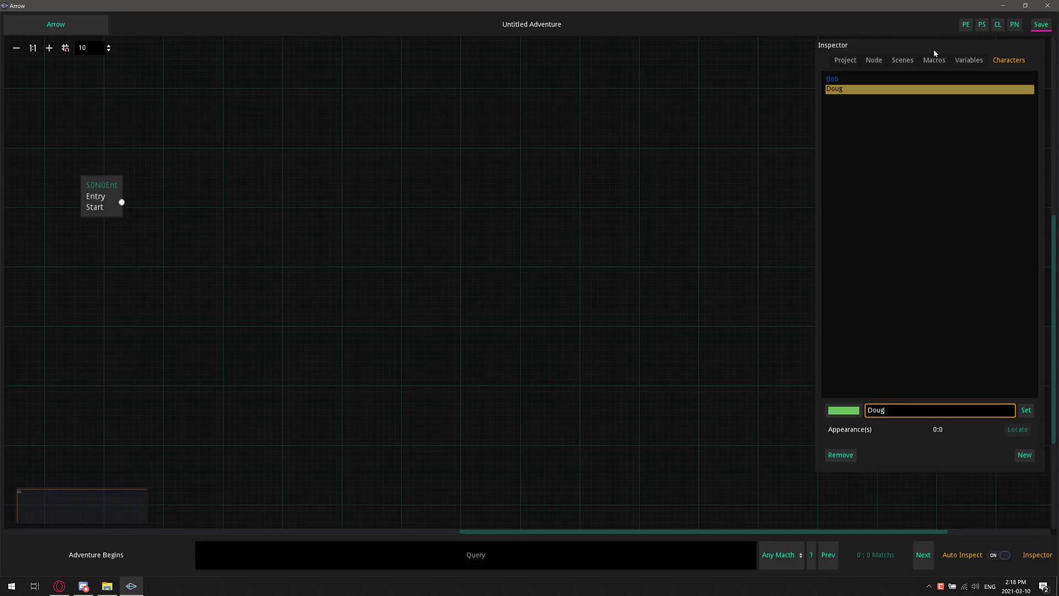
Widen the Inspector and nudge the Entry node slightly down and to the left on the grid.
drag(934, 50, 1002, 57)
drag(932, 56, 974, 47)
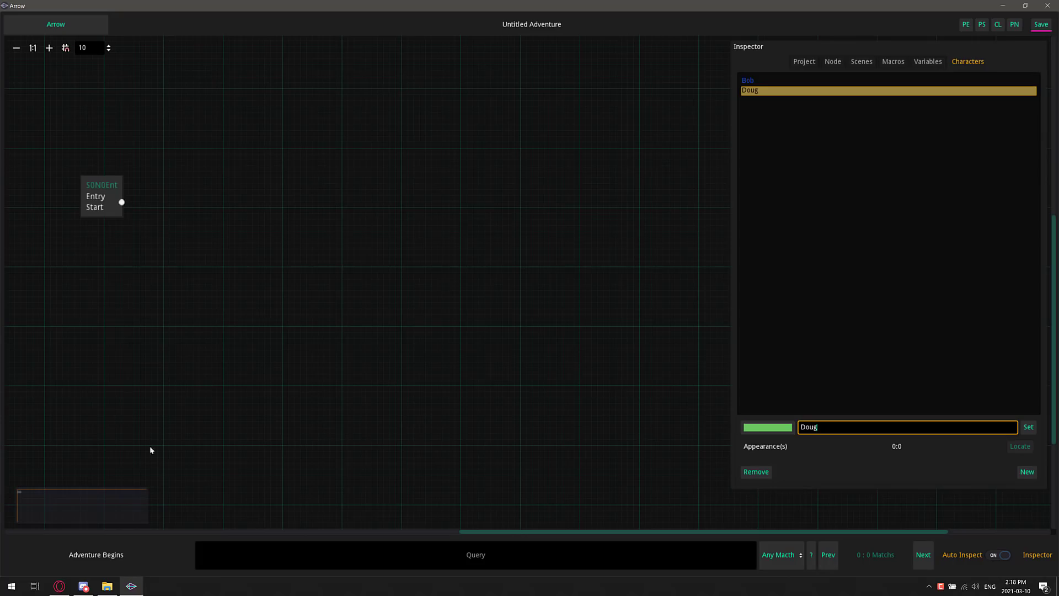
drag(96, 177, 91, 182)
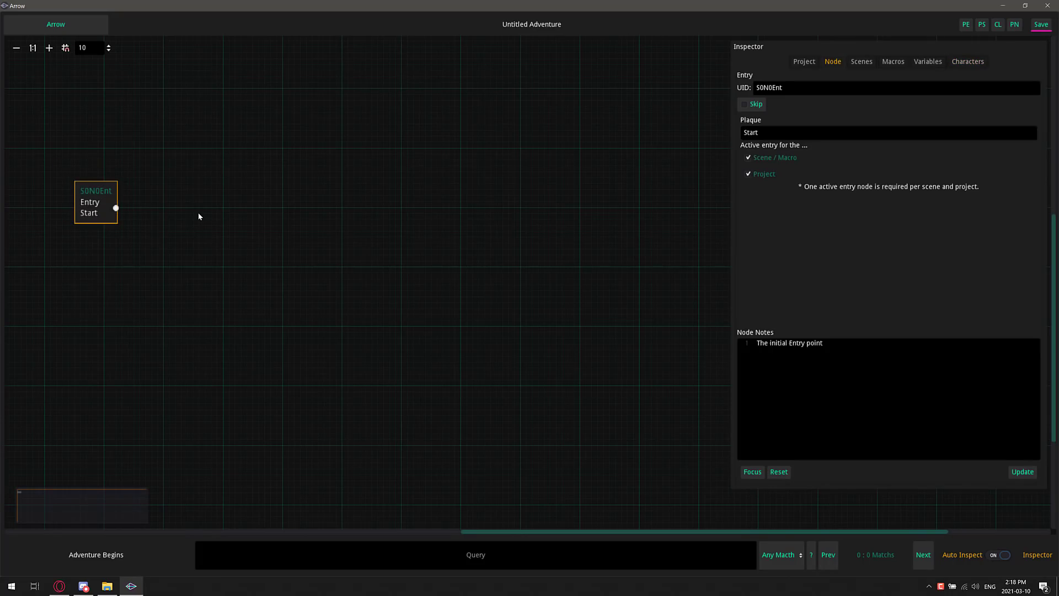
right_click(208, 178)
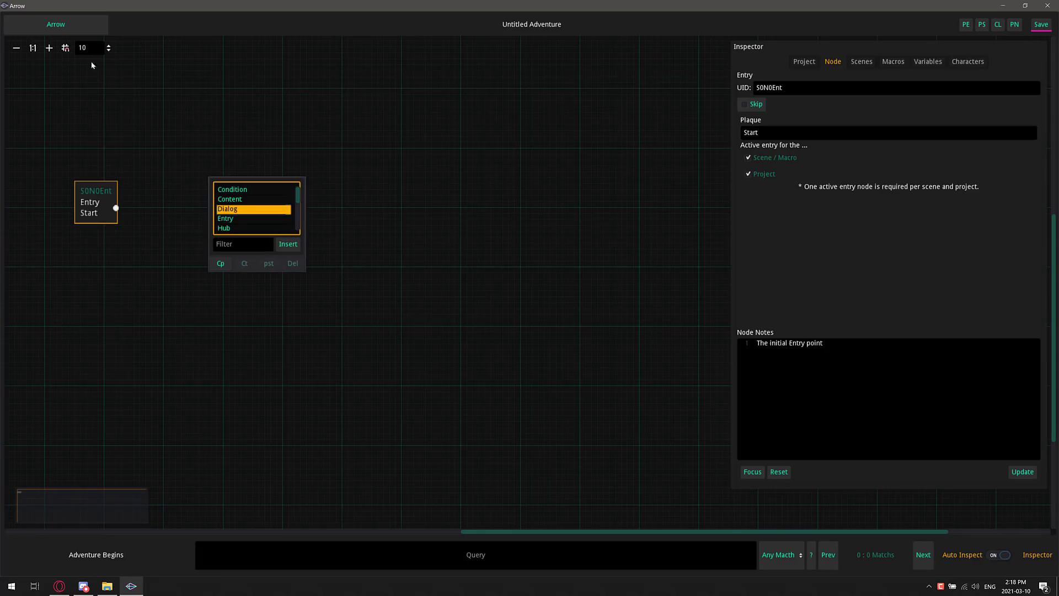
click(56, 25)
click(210, 134)
right_click(210, 135)
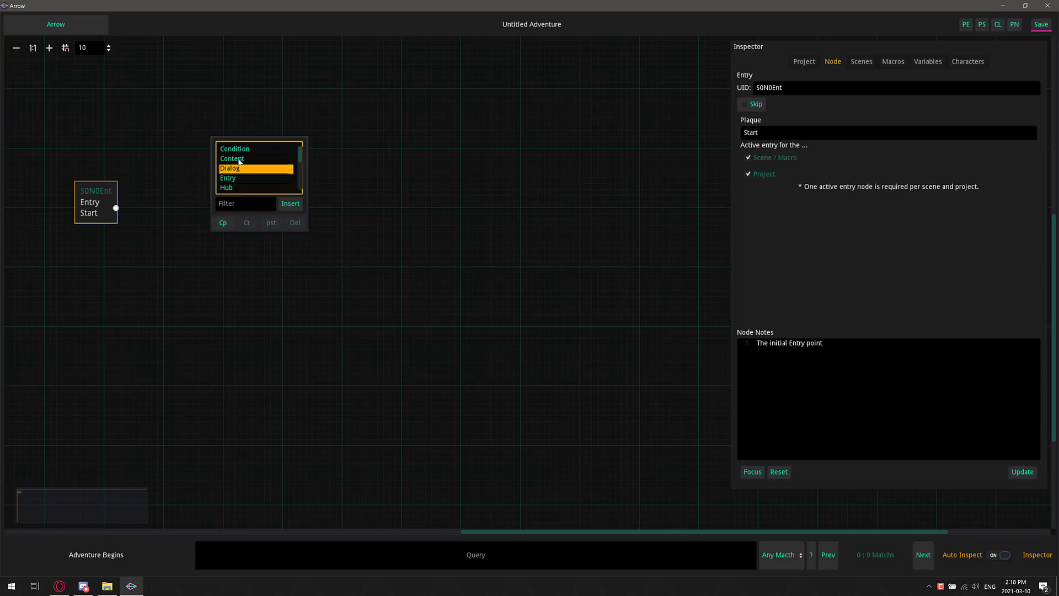
scroll(275, 168, down, 4)
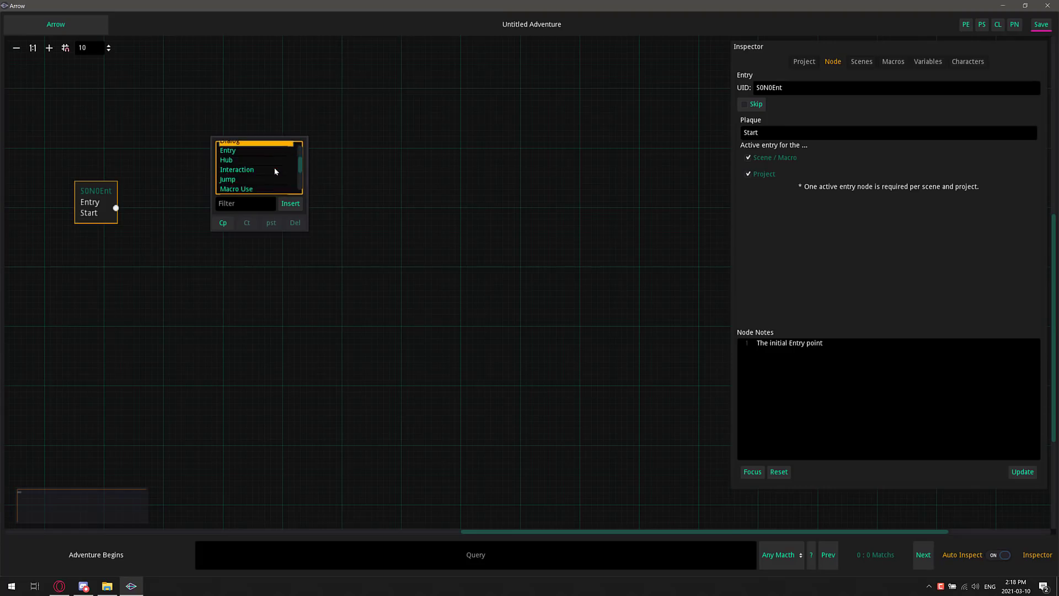
click(68, 191)
Set the Entry node's UID to Scene1 and update the node.
click(88, 193)
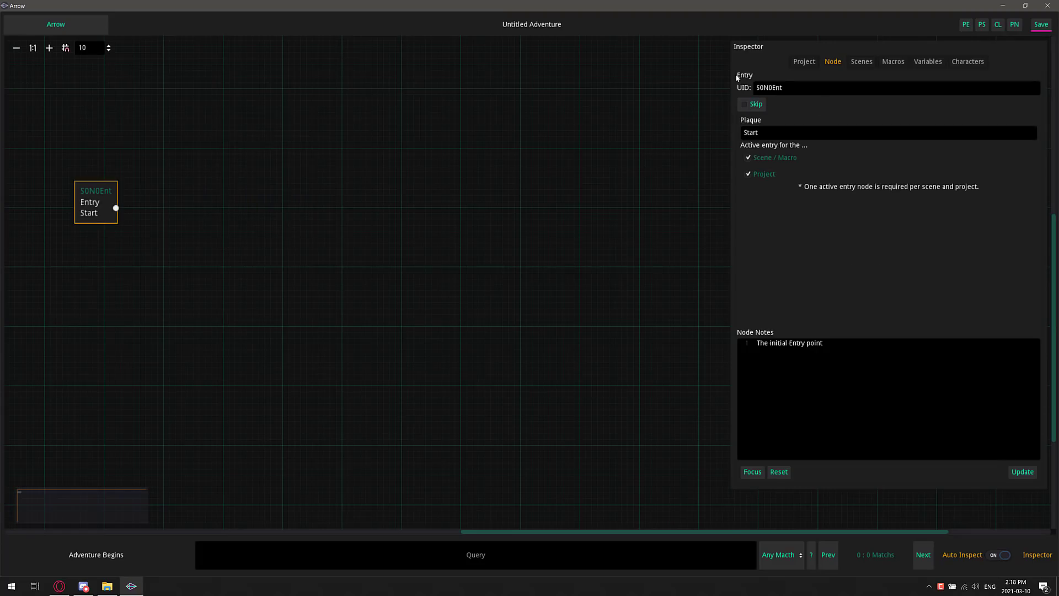
click(768, 88)
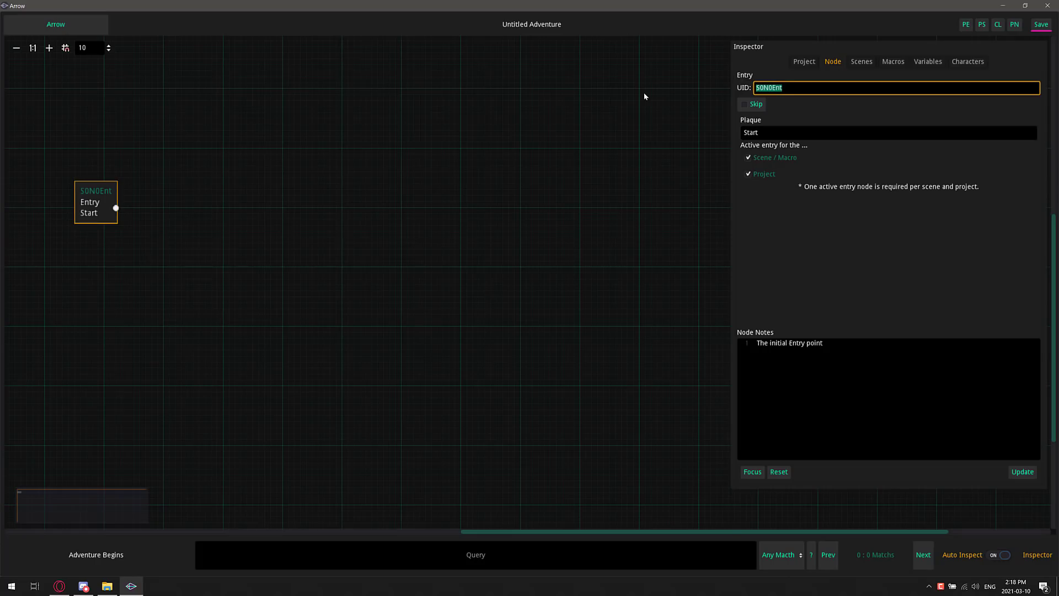
text(Scene1)
click(1017, 475)
click(63, 210)
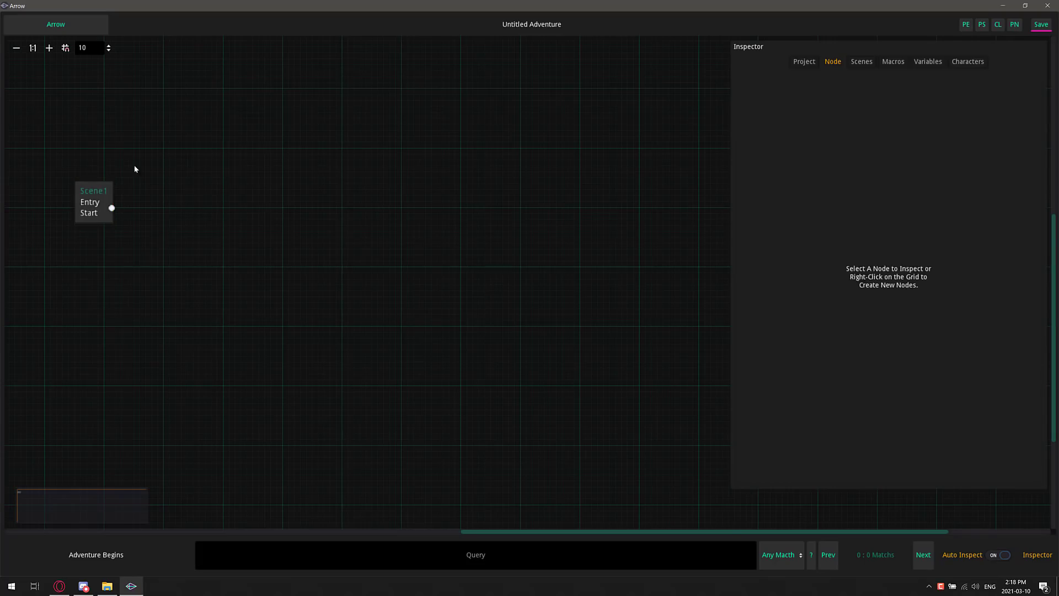
Insert a Dialog node on the grid and place it just to the right of the Entry node.
right_click(184, 198)
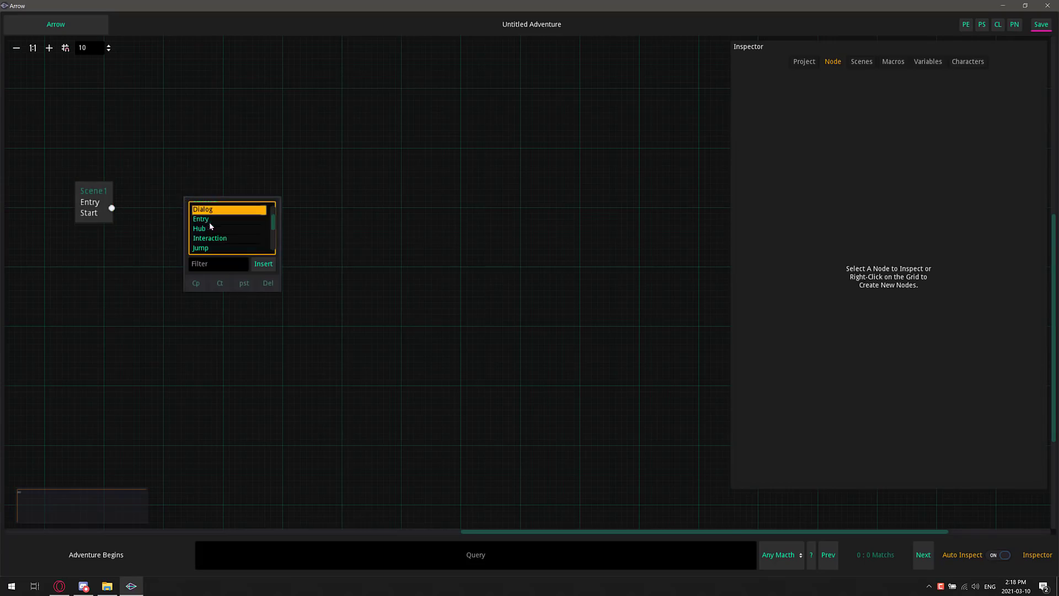
scroll(210, 225, up, 1)
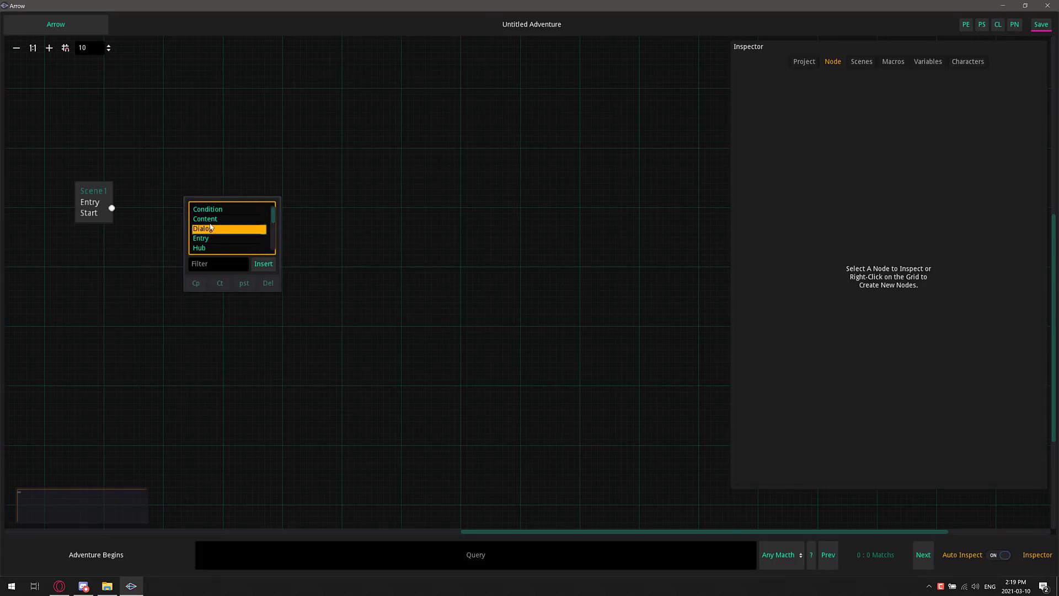
scroll(210, 226, down, 1)
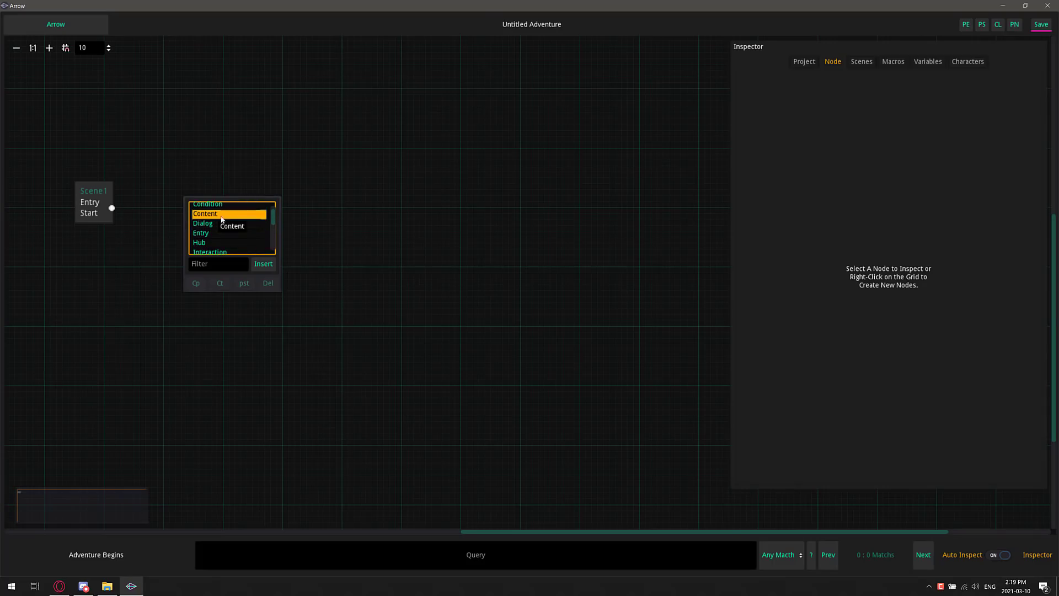
scroll(225, 215, down, 3)
scroll(225, 221, up, 3)
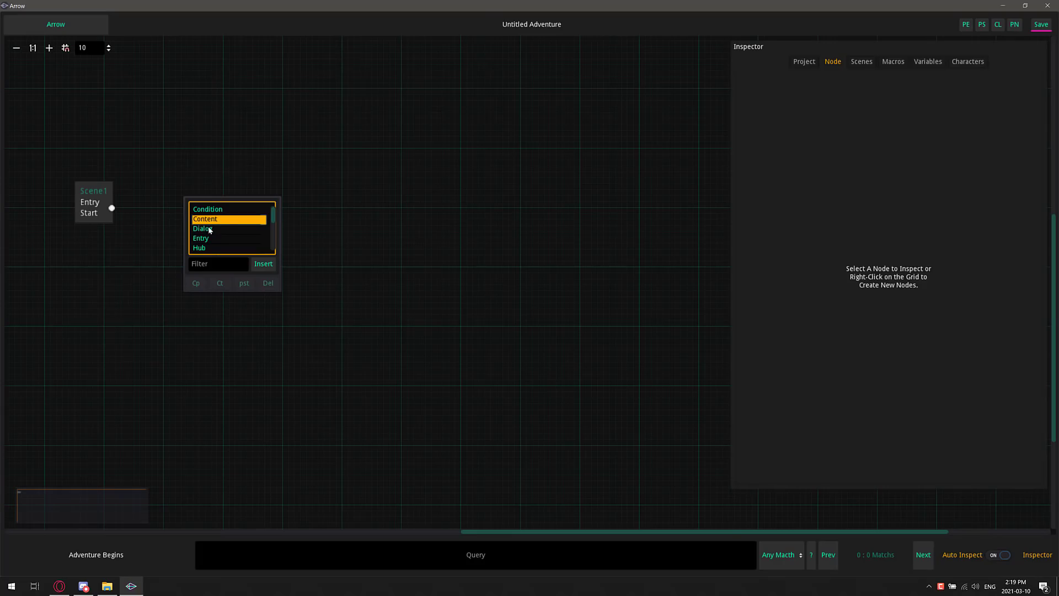
click(210, 231)
double_click(210, 231)
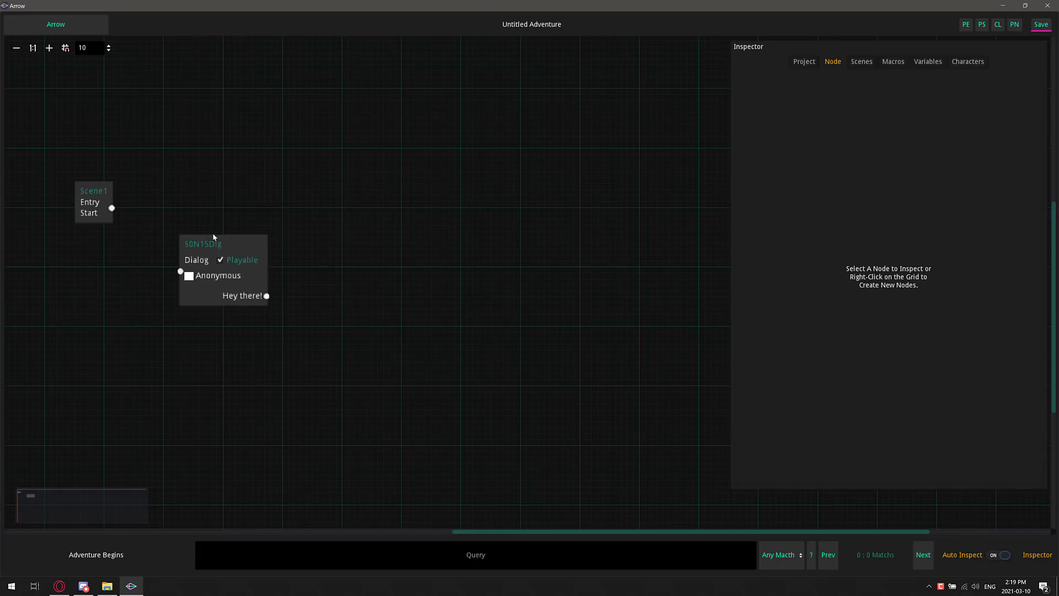
drag(216, 236, 224, 181)
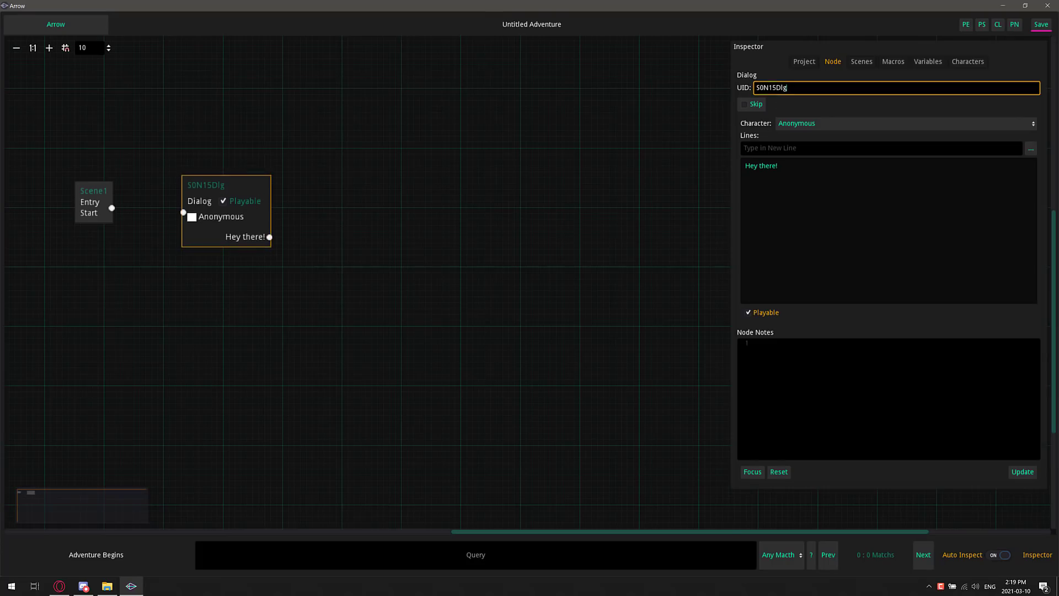
Set the Dialog node's UID to TalkingToDoug and assign it the character Doug.
double_click(772, 88)
text(TalkingToDoug)
click(825, 122)
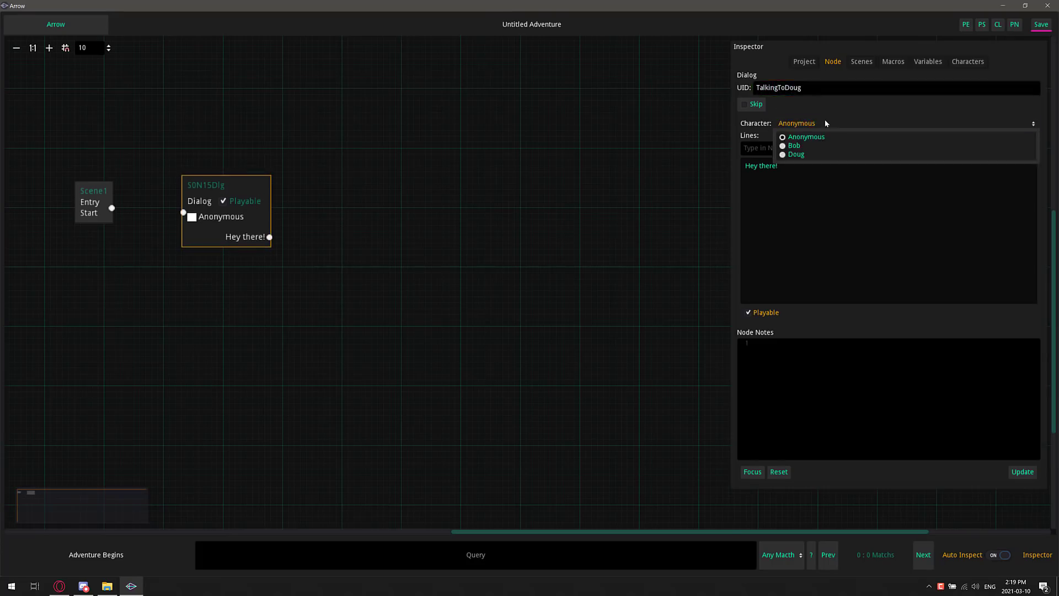
click(795, 154)
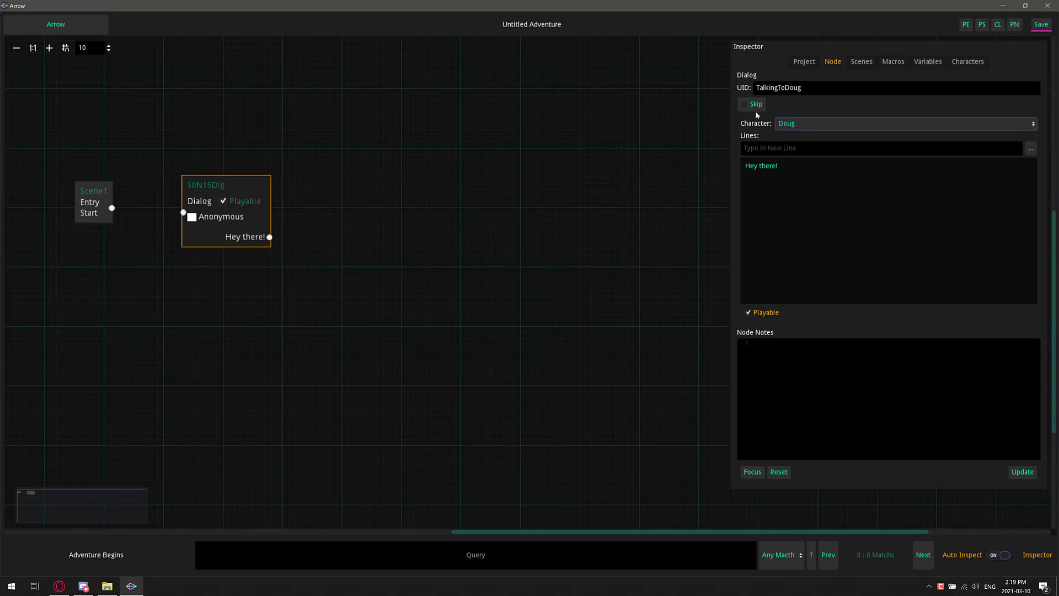
Add the line "Piss off Doug" to the Dialog node.
click(755, 166)
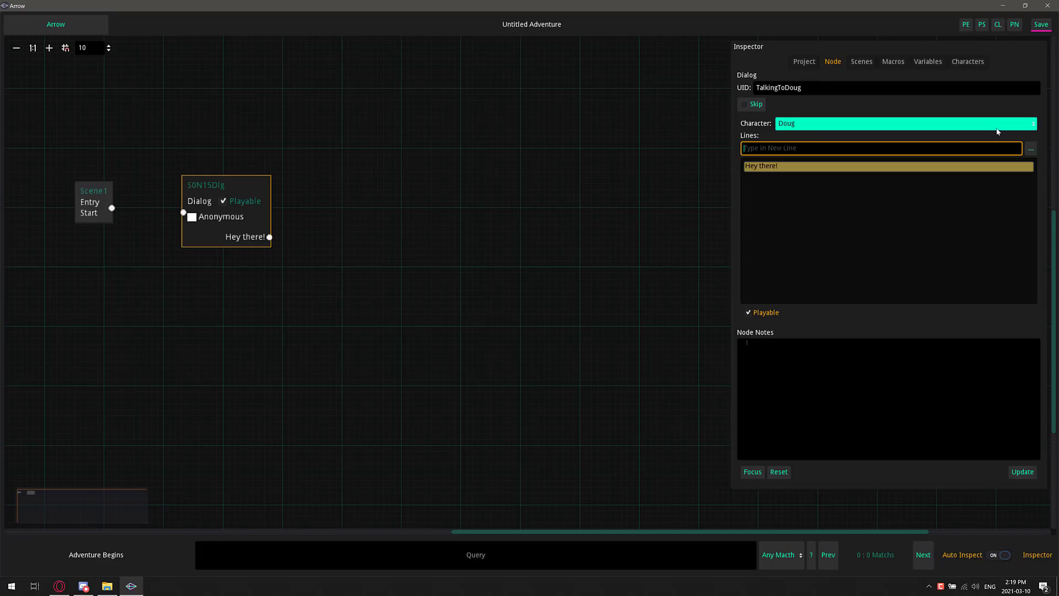
text(P)
text(off Doug)
key(Return)
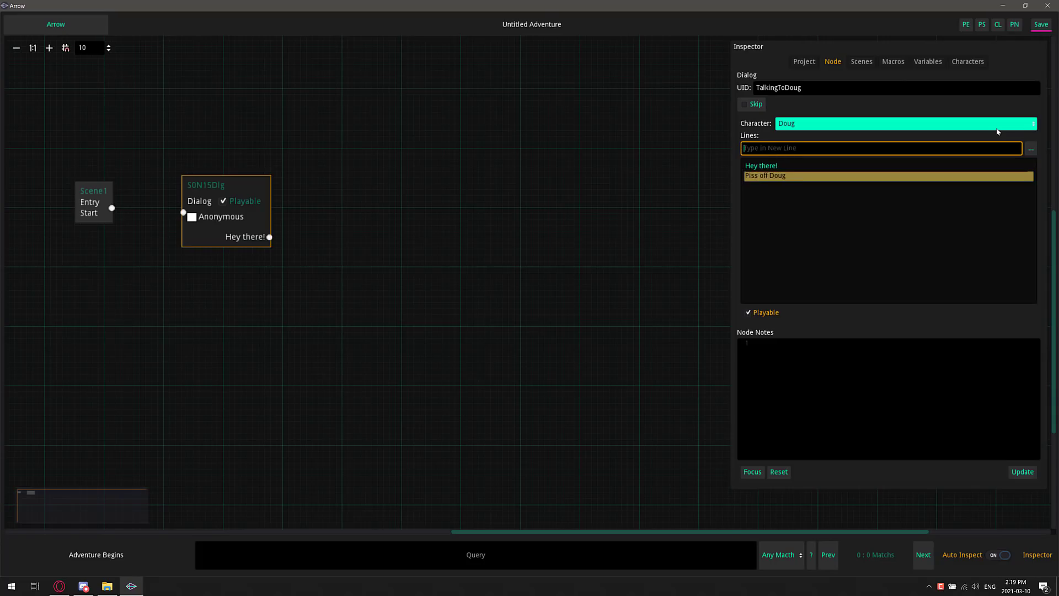
Replace the "Hey there!" line with "Another Brick in the wall" and update the Dialog node.
click(762, 168)
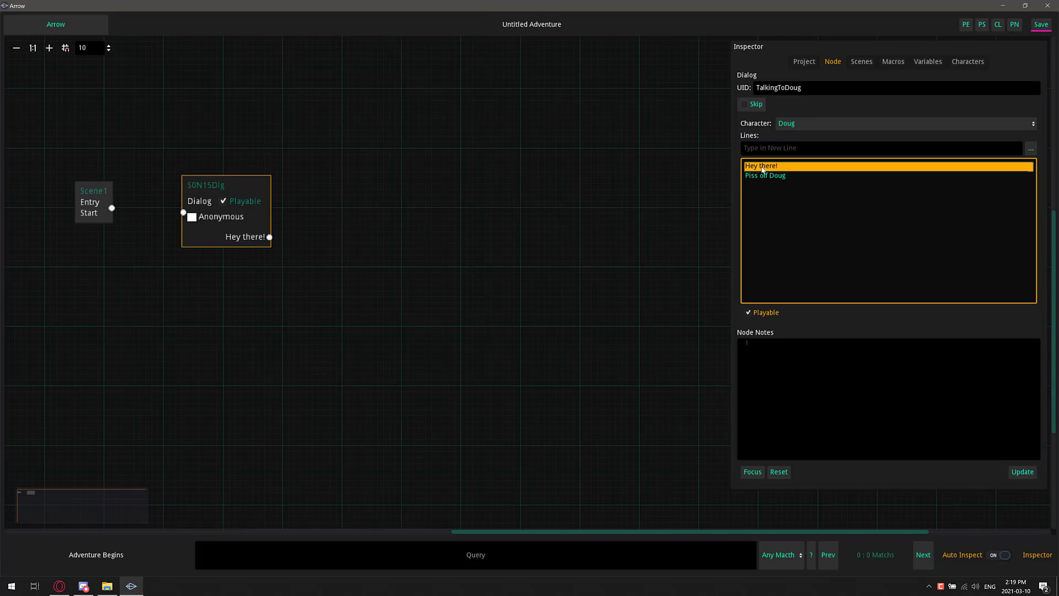
double_click(764, 167)
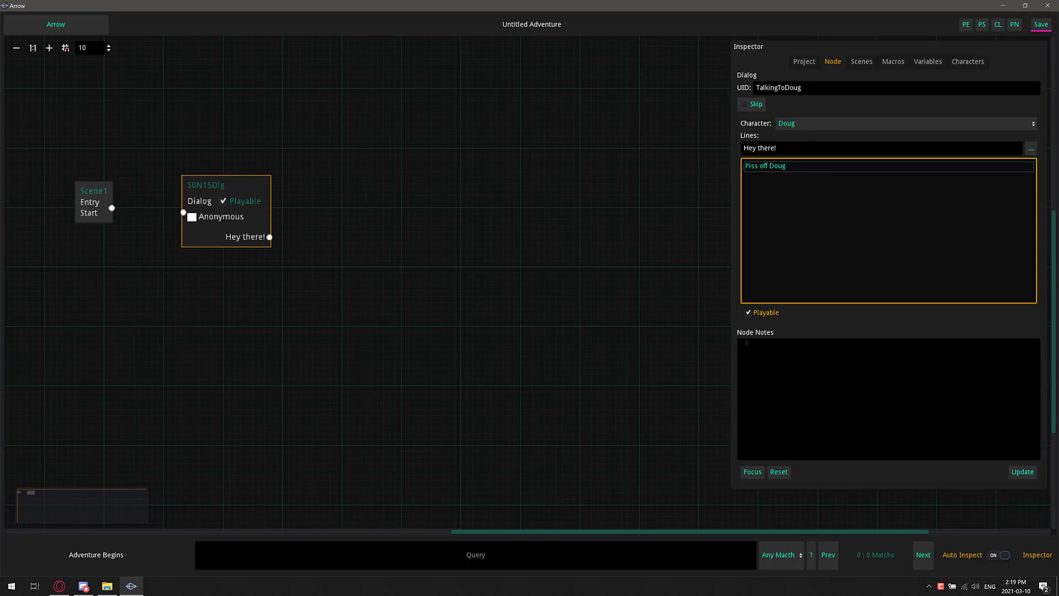
key(shift+Tab)
text(Another )
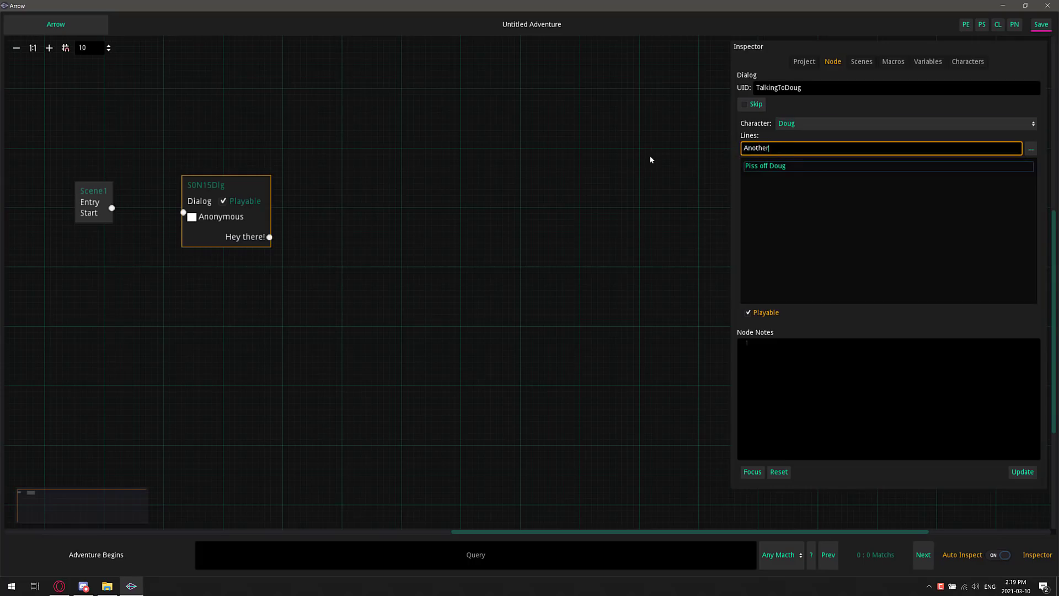
text(Brick in the wall)
key(Return)
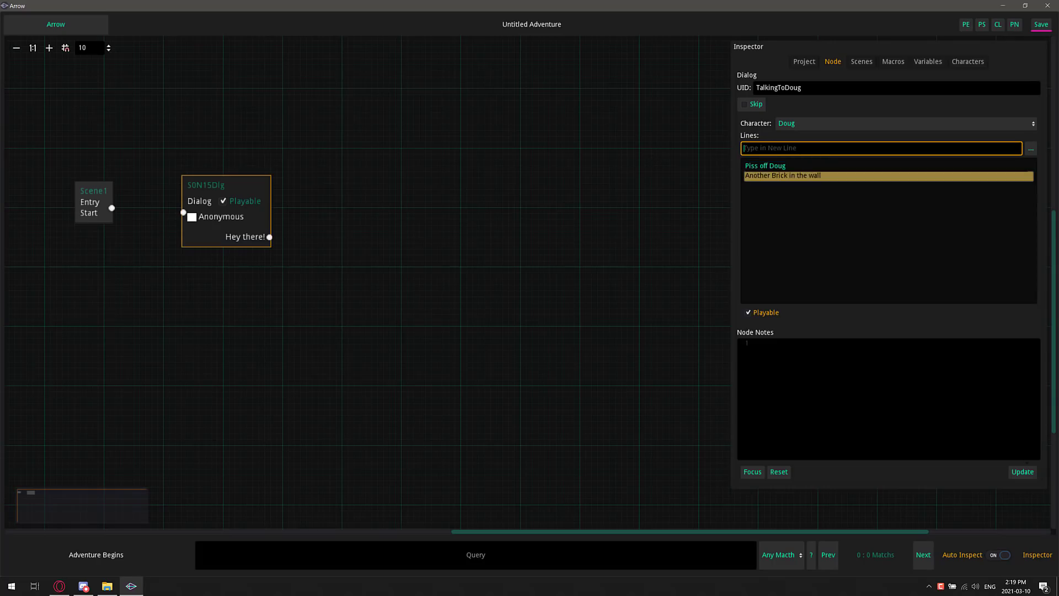
click(1023, 471)
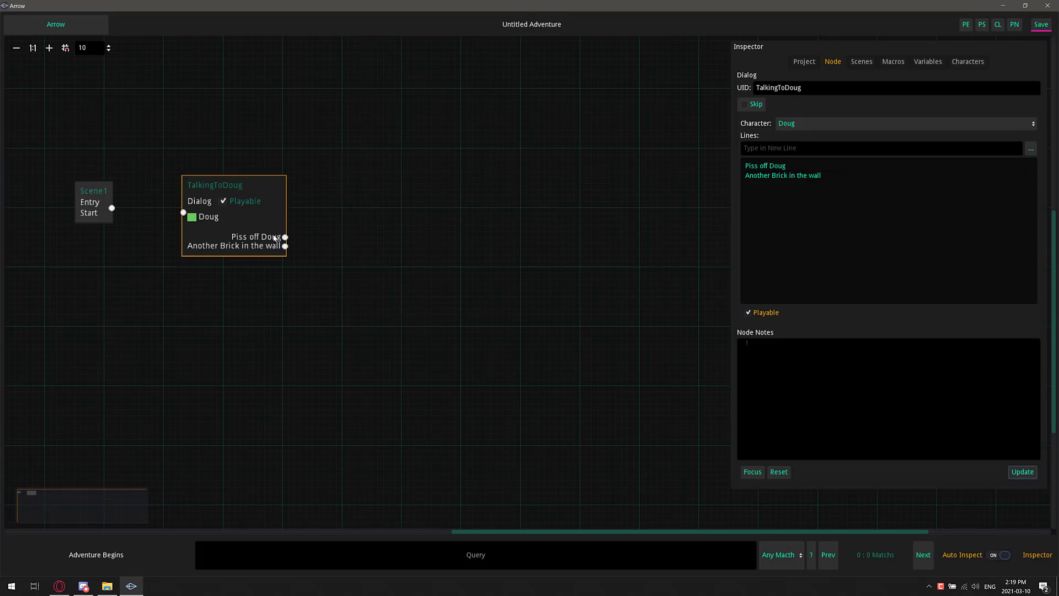
Connect the Scene1 entry node to the TalkingToDoug node and shift the dialog slightly closer to it.
mouse_move(216, 180)
mouse_down()
mouse_move(221, 161)
mouse_move(216, 174)
mouse_up()
drag(111, 208, 184, 206)
drag(250, 179, 241, 189)
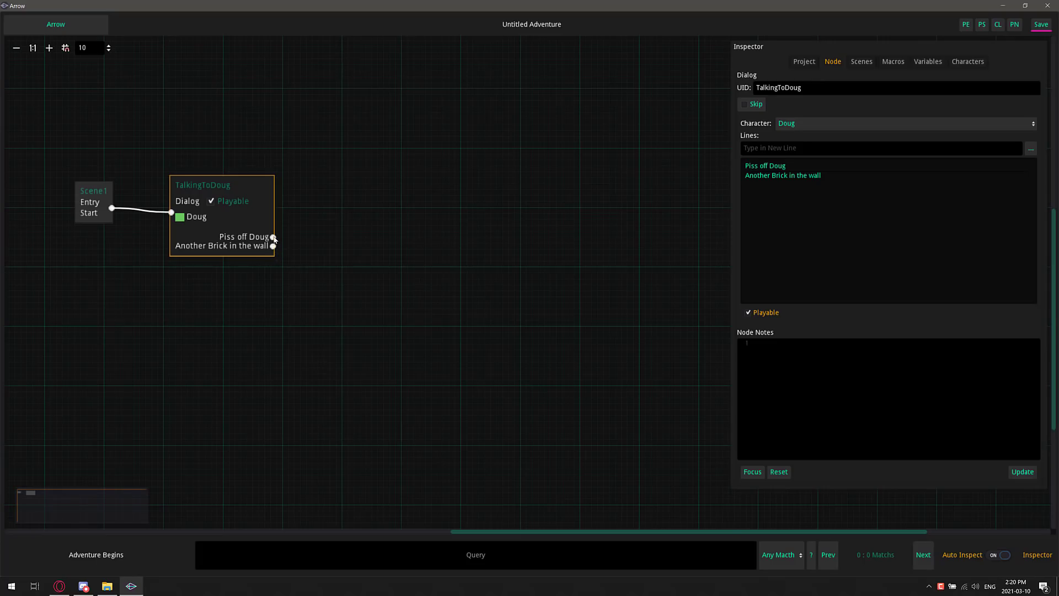
Insert a User Input node beside TalkingToDoug and connect the "Piss off Doug" line to it.
drag(273, 237, 306, 196)
click(330, 181)
right_click(362, 175)
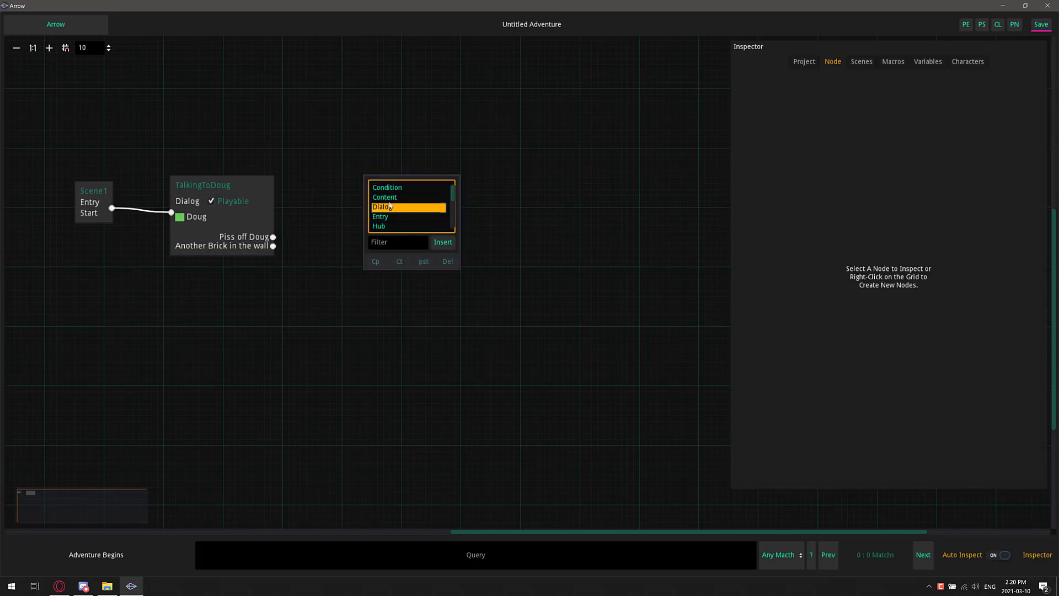
scroll(406, 215, down, 3)
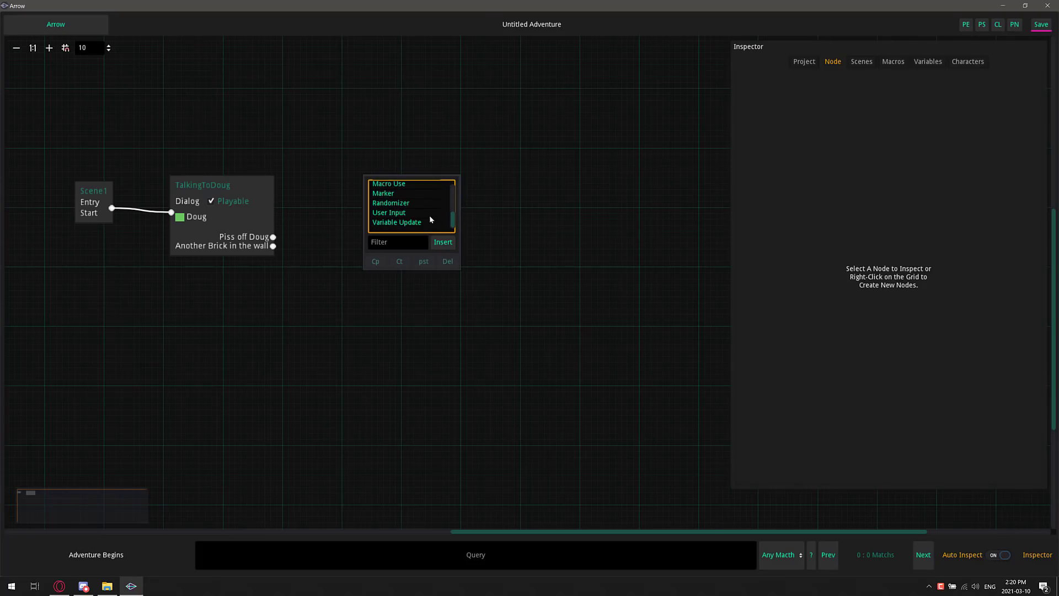
scroll(402, 216, up, 4)
scroll(401, 215, down, 4)
double_click(401, 214)
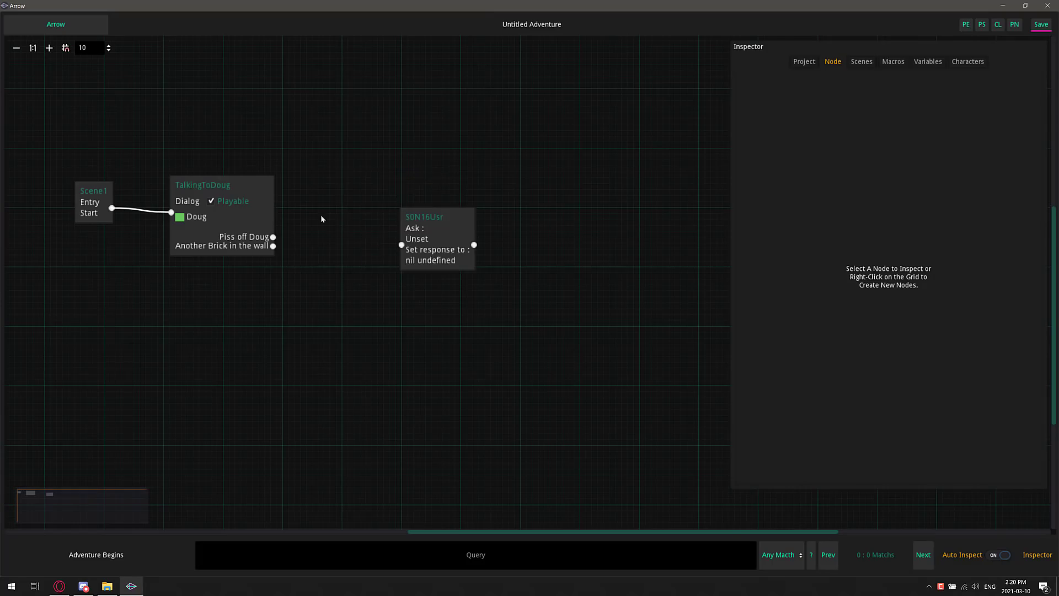
click(469, 215)
drag(469, 215, 411, 181)
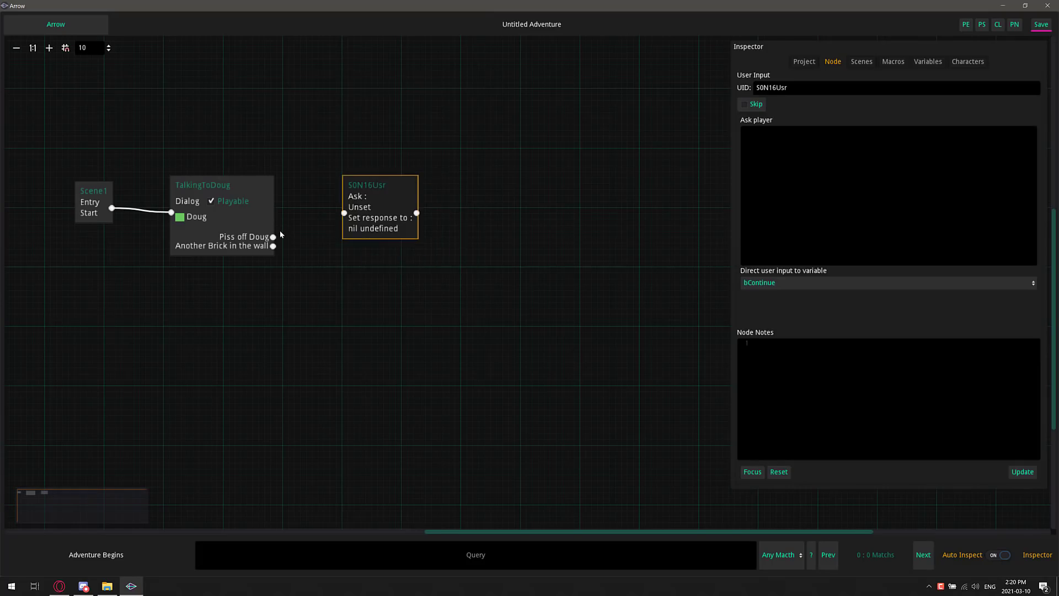
drag(273, 238, 344, 212)
Set the User Input node's UID to PromptUserInput and its player question to "What do you think of Doug?".
double_click(771, 88)
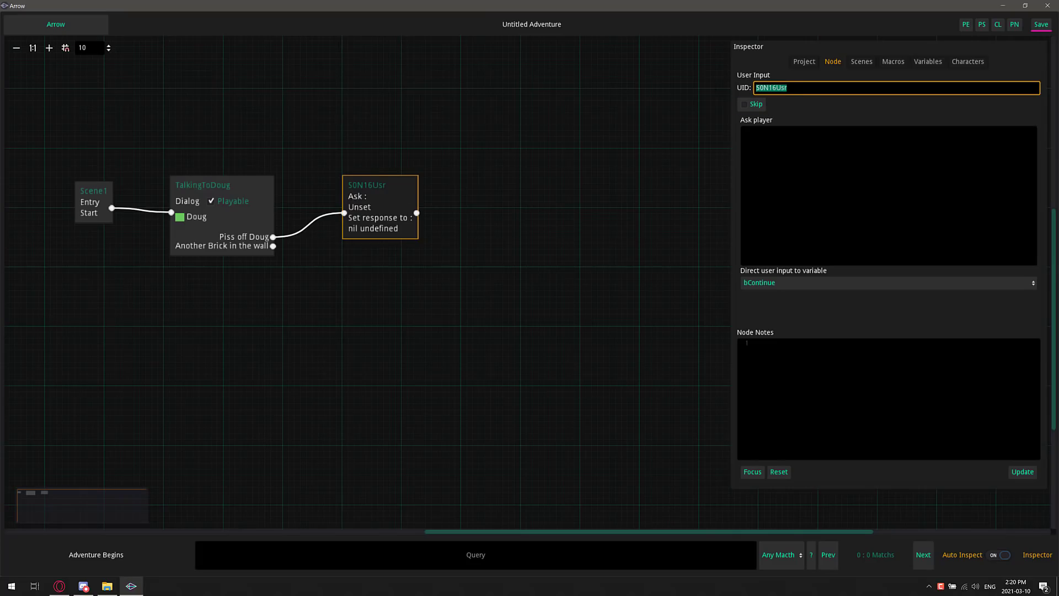
text(Promo)
text(tUserInput)
click(753, 133)
text(What do )
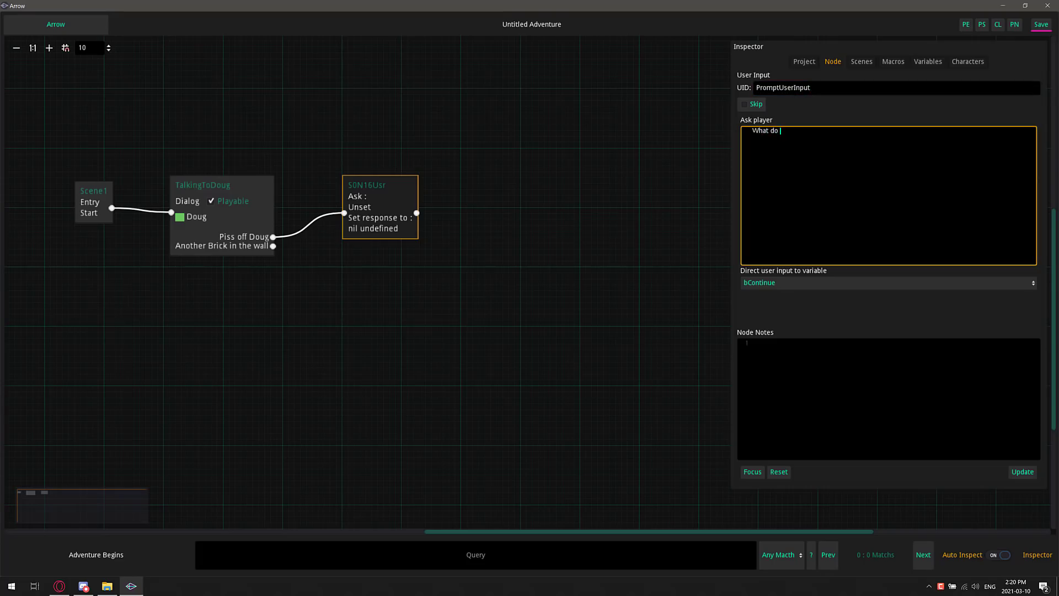
text(you think of Doug?)
Direct the player's response to the saySOmething variable, update the User Input node and nudge it slightly up and left.
click(810, 283)
click(771, 306)
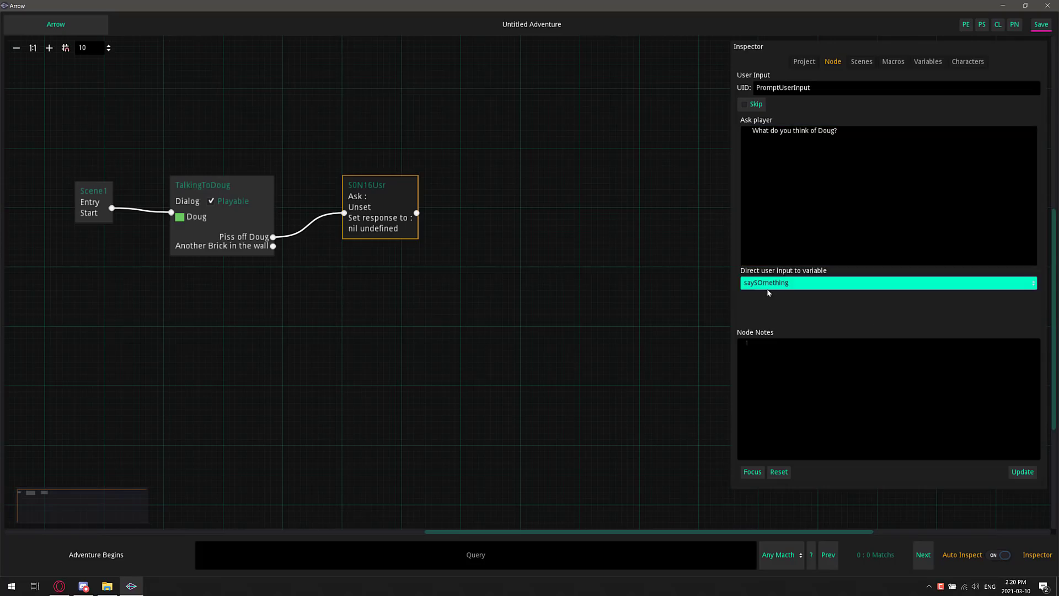
click(1023, 472)
drag(389, 173, 383, 167)
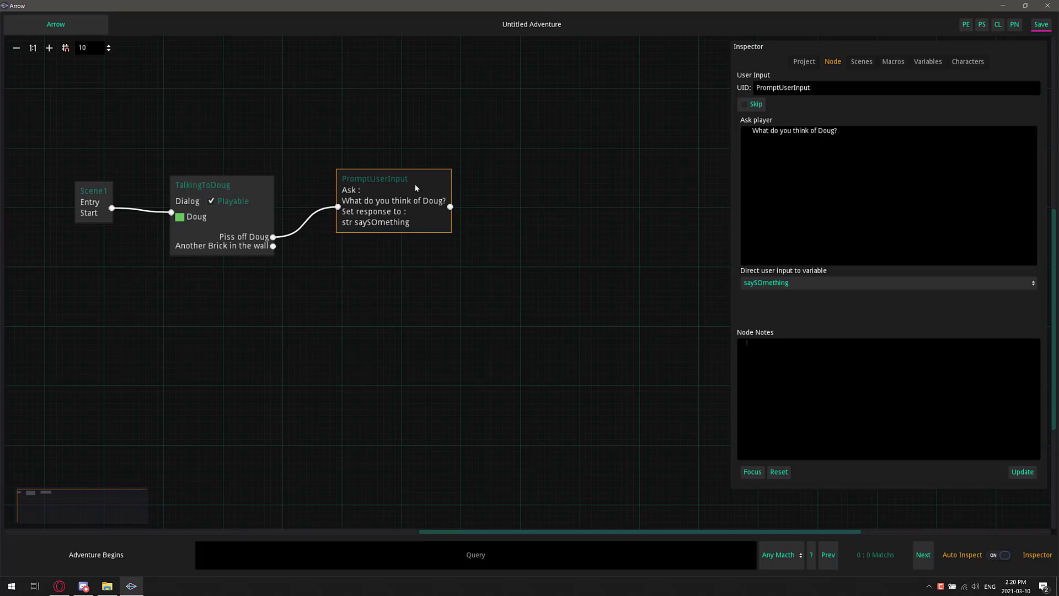
Try out a Hub node on the grid beyond PromptUserInput, then delete it.
right_click(508, 214)
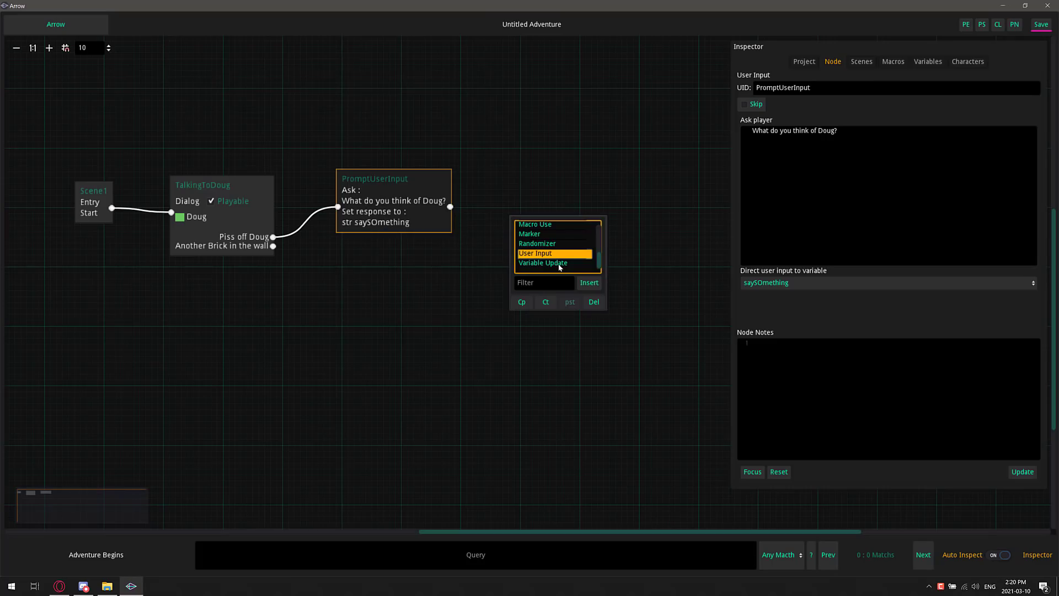
scroll(560, 267, up, 4)
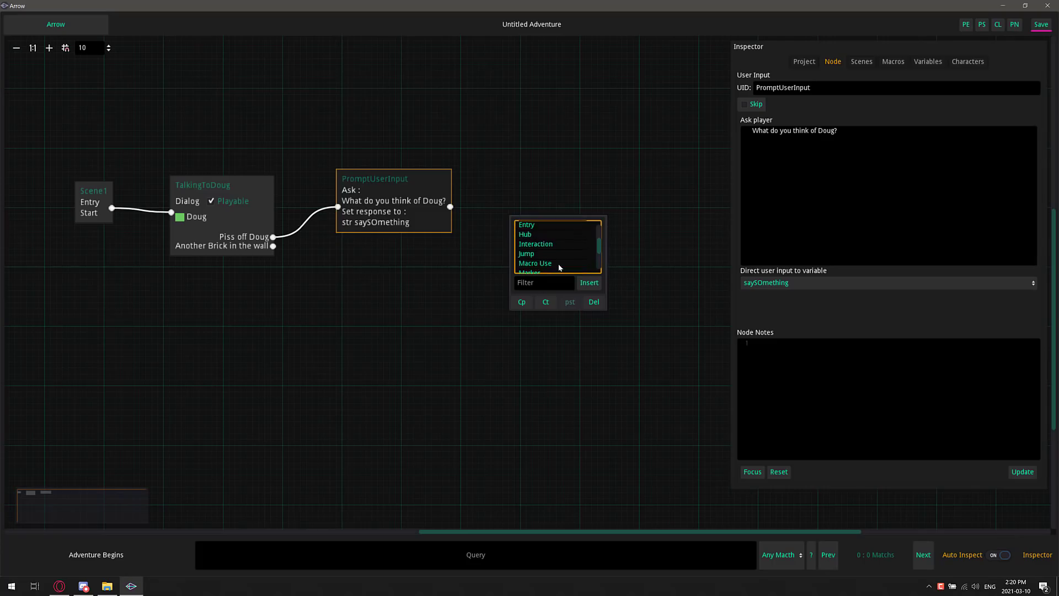
scroll(525, 261, up, 2)
click(525, 255)
click(589, 283)
drag(588, 263, 576, 221)
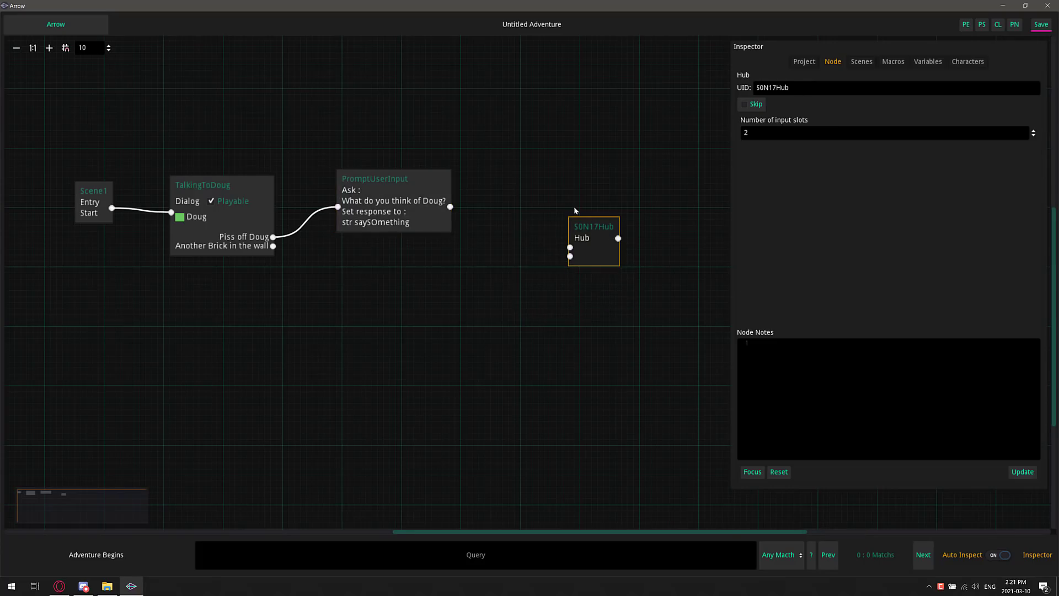
right_click(582, 227)
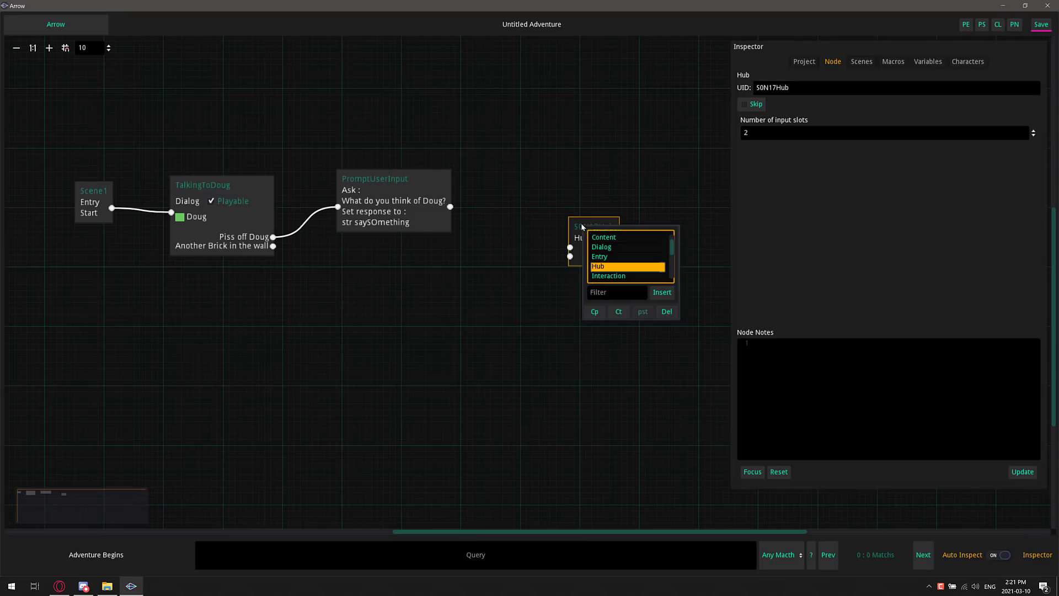
click(667, 311)
Insert a Condition node beyond PromptUserInput and connect PromptUserInput's output to it.
right_click(535, 187)
scroll(566, 220, up, 1)
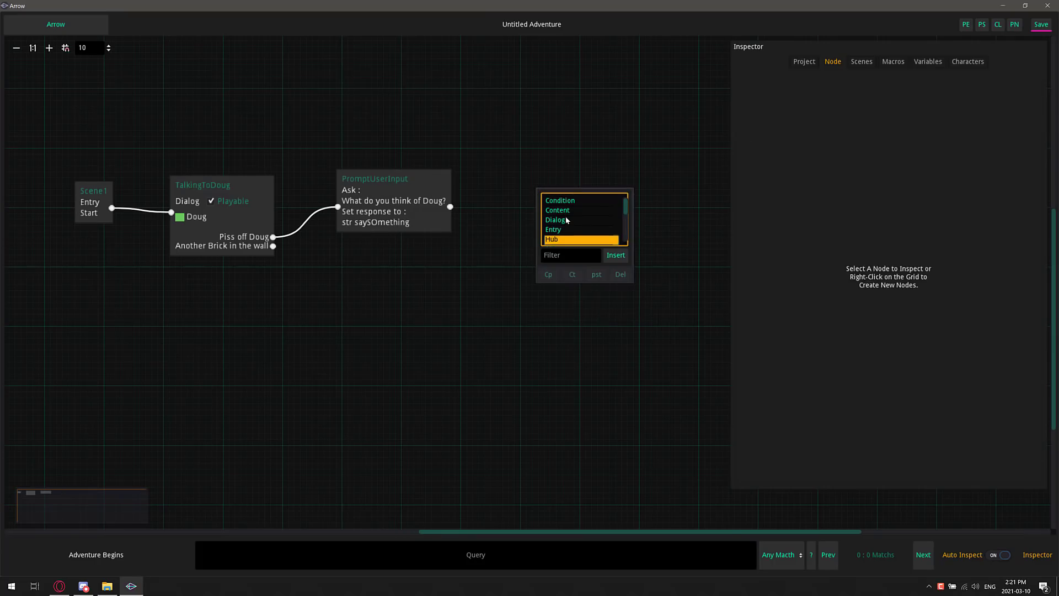
double_click(558, 201)
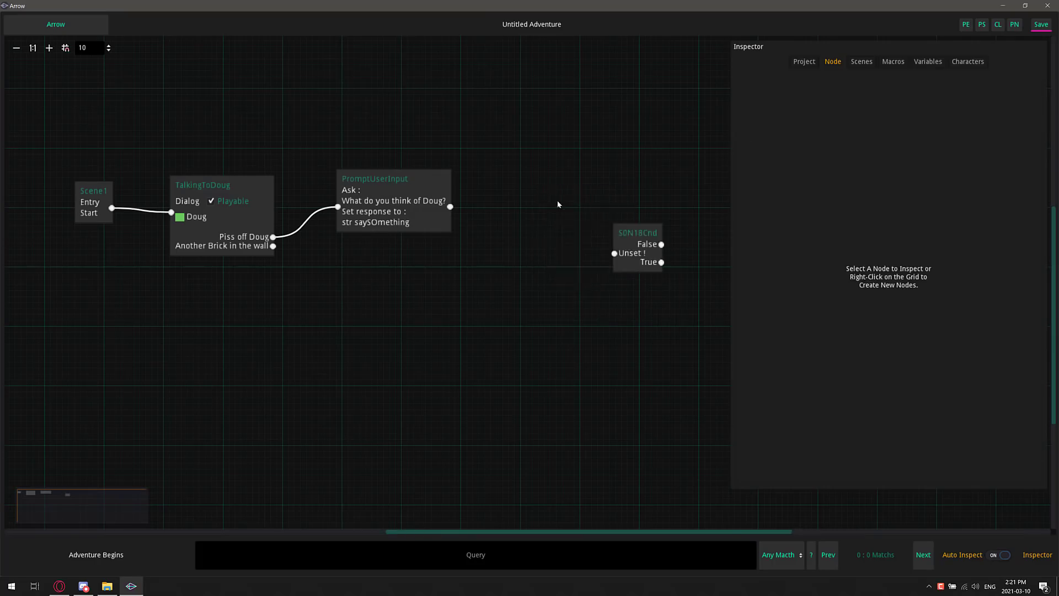
click(630, 229)
drag(575, 223, 583, 223)
drag(450, 207, 557, 246)
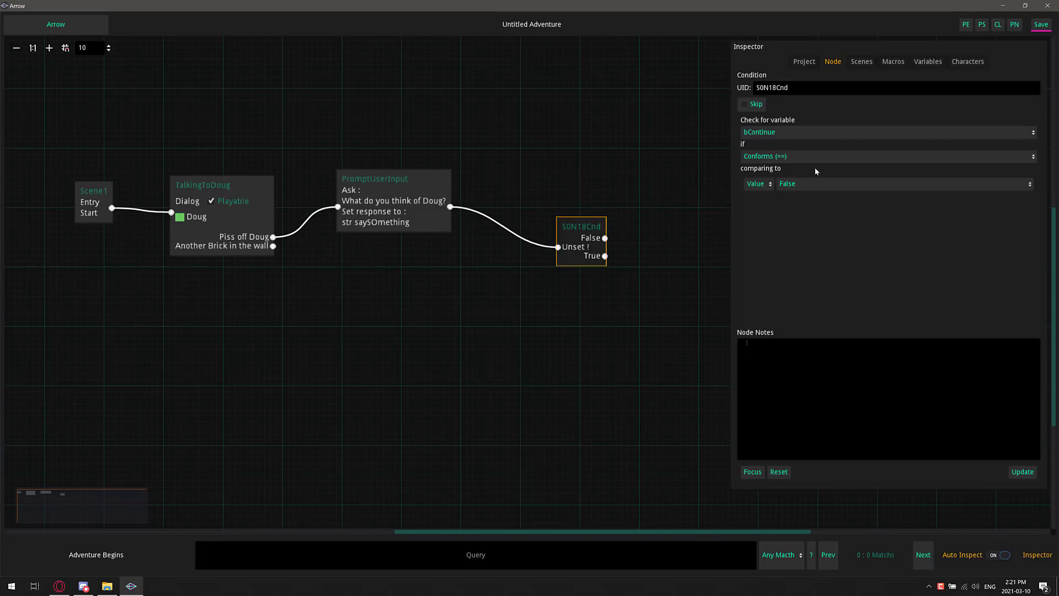
Set the Condition node to check the saySOmething variable and review its available comparison types.
click(774, 137)
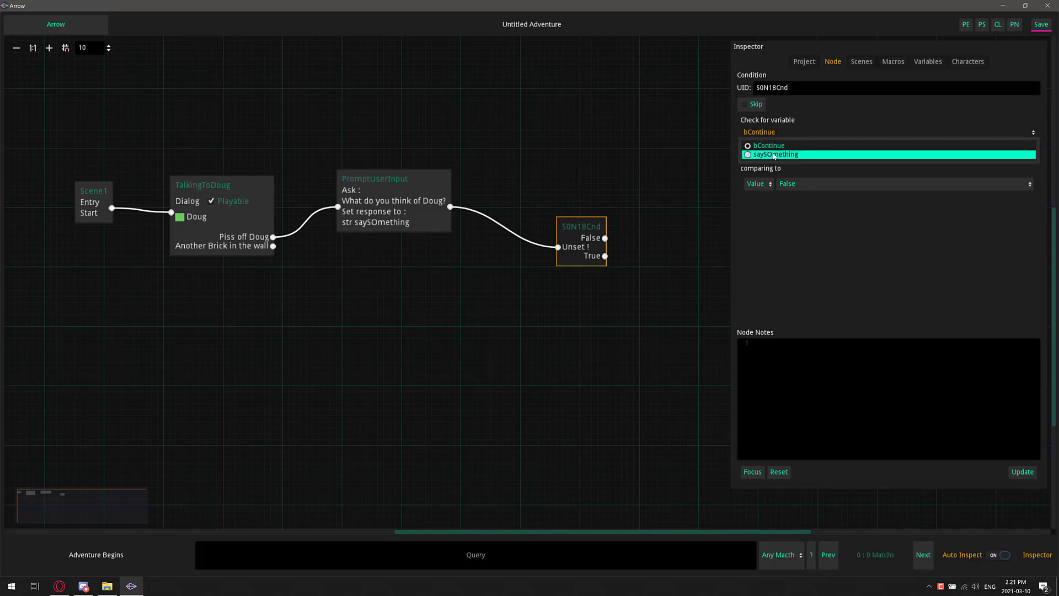
click(777, 153)
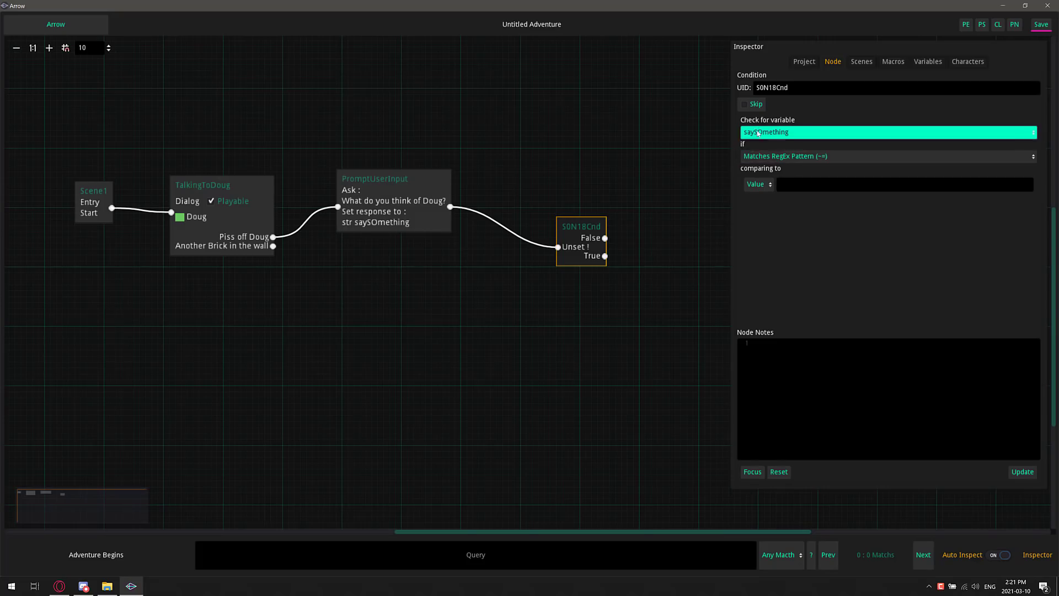
click(794, 156)
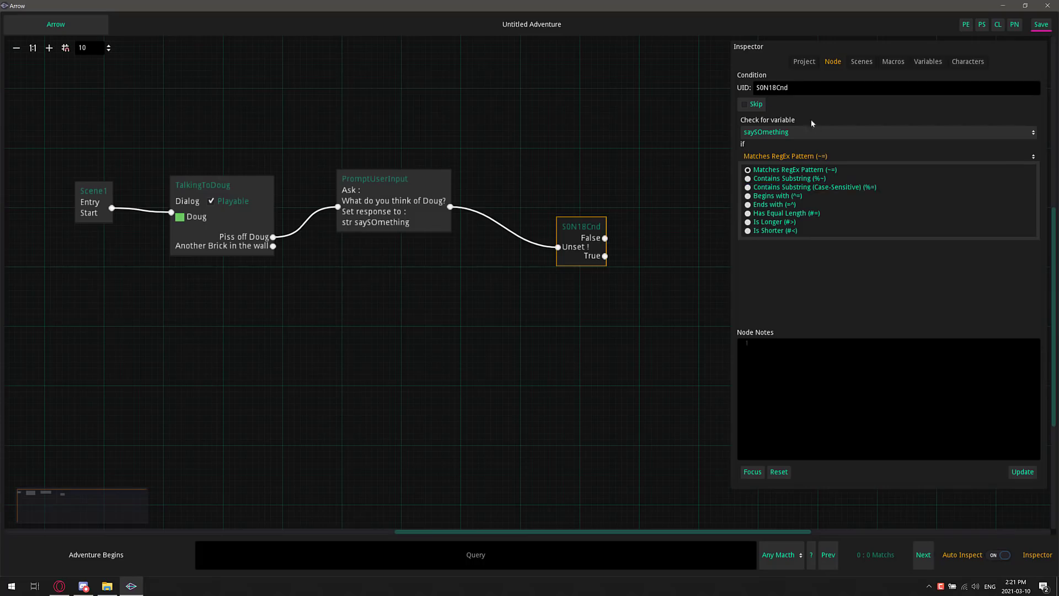
key(Escape)
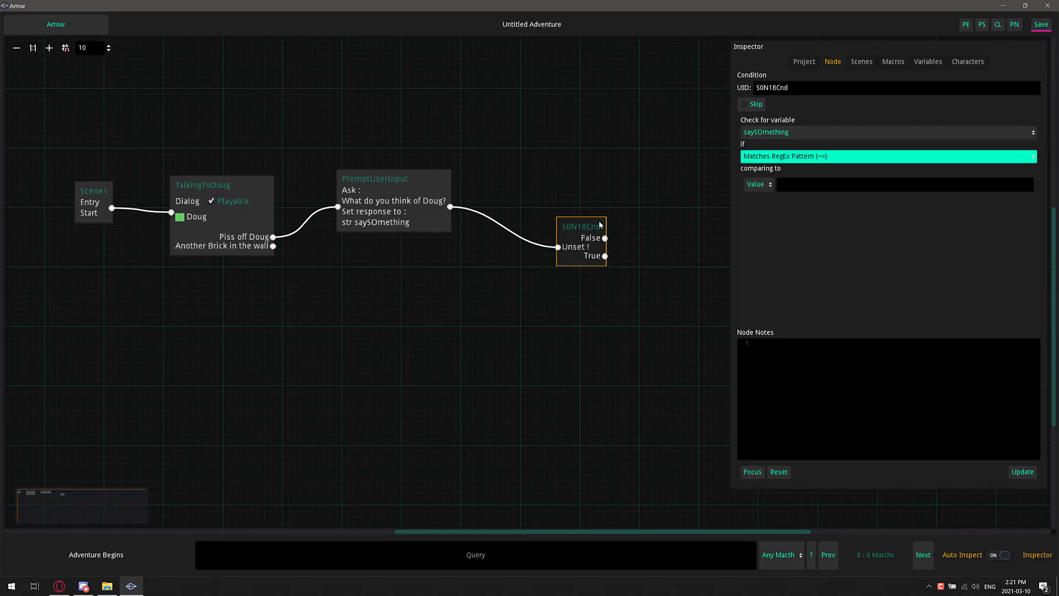
Delete the Condition node from the grid.
right_click(600, 225)
click(680, 306)
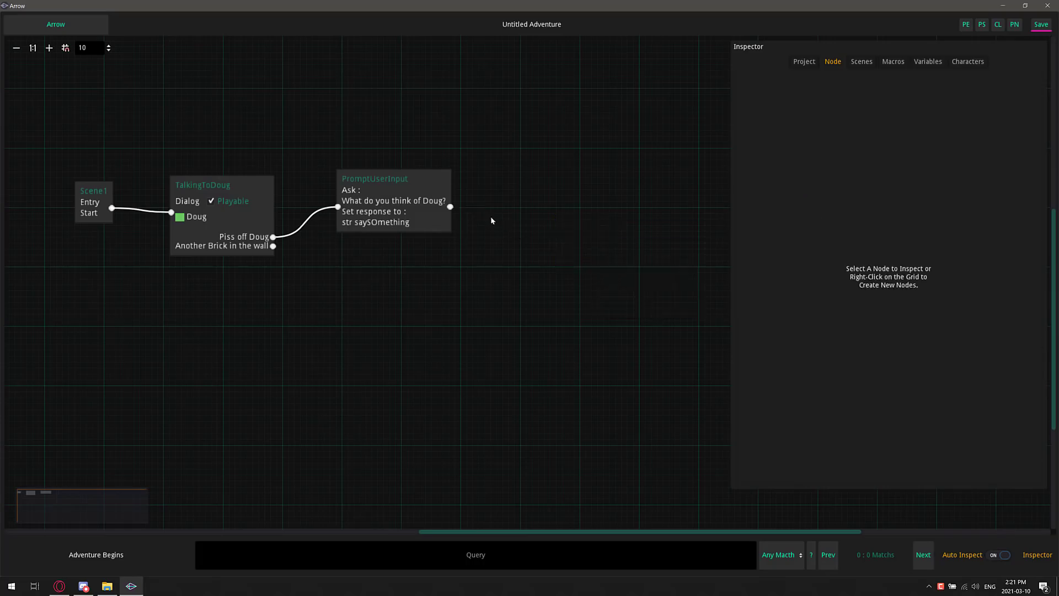
Insert a Content node beyond PromptUserInput and connect PromptUserInput's output to its input.
right_click(491, 215)
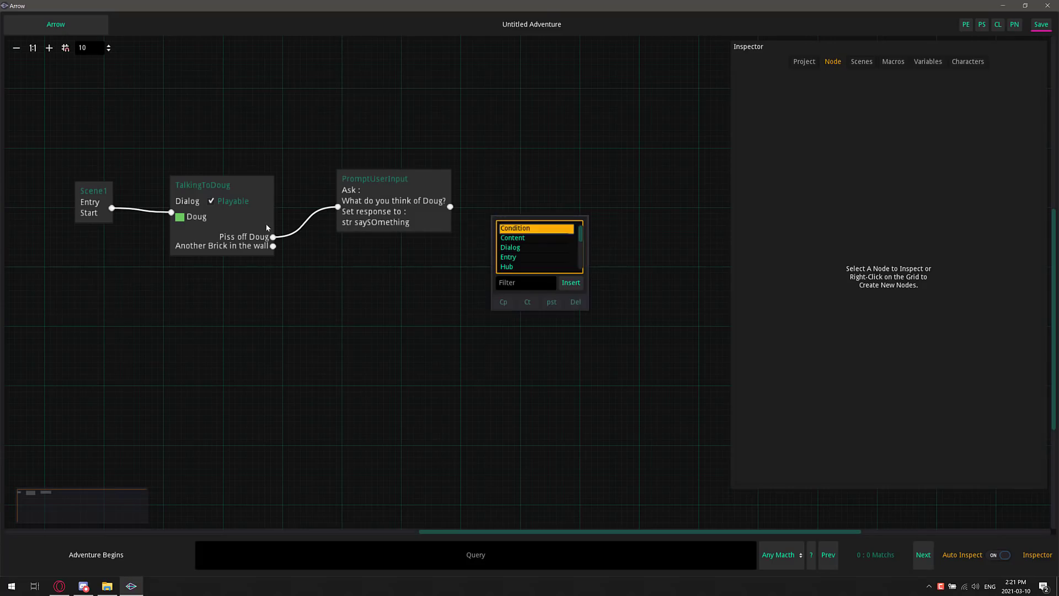
scroll(535, 249, down, 1)
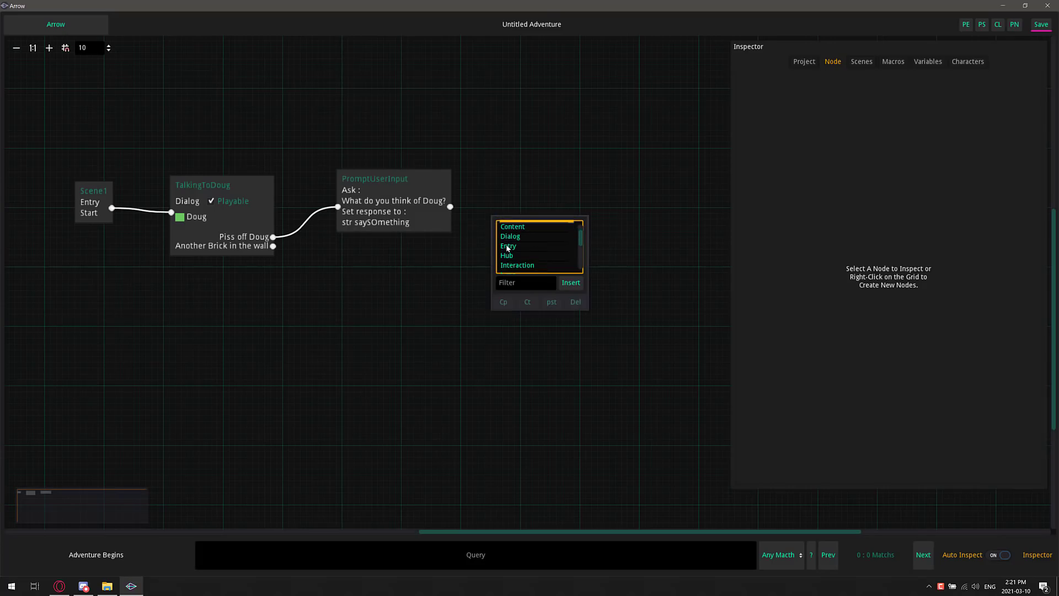
scroll(508, 248, down, 3)
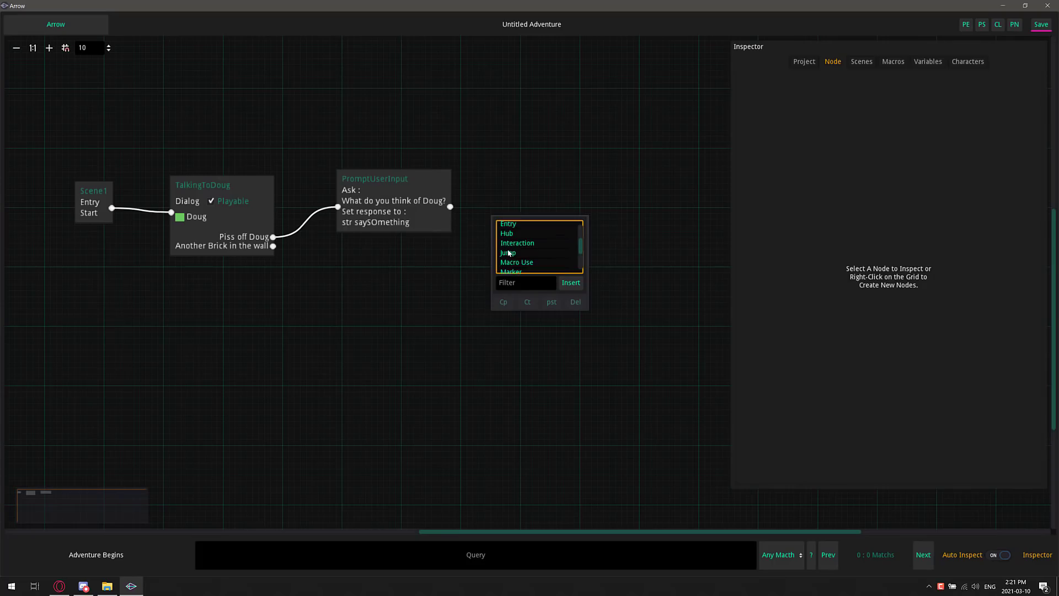
scroll(508, 252, down, 4)
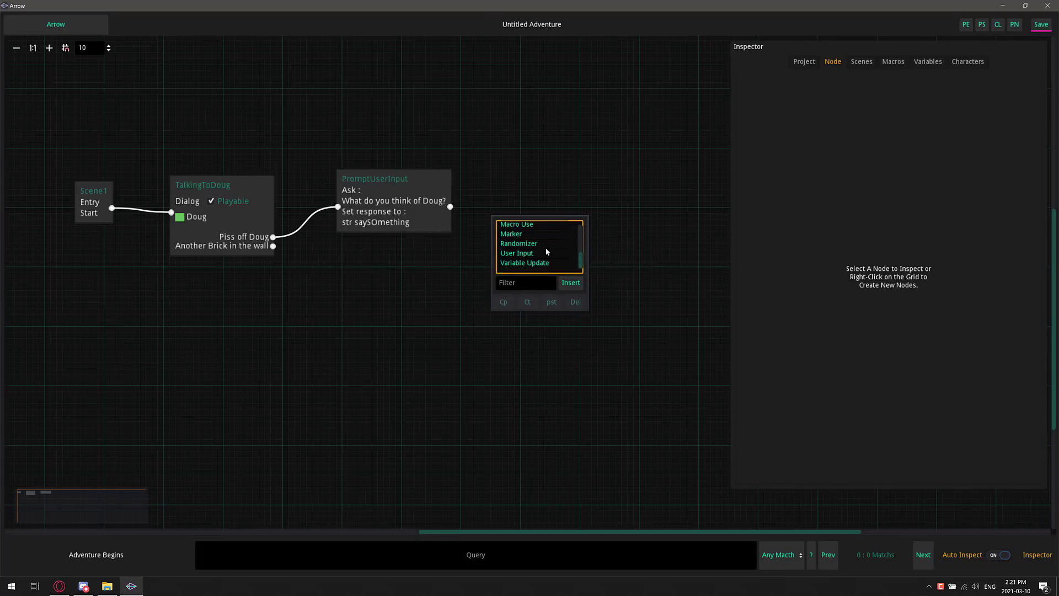
scroll(544, 257, up, 8)
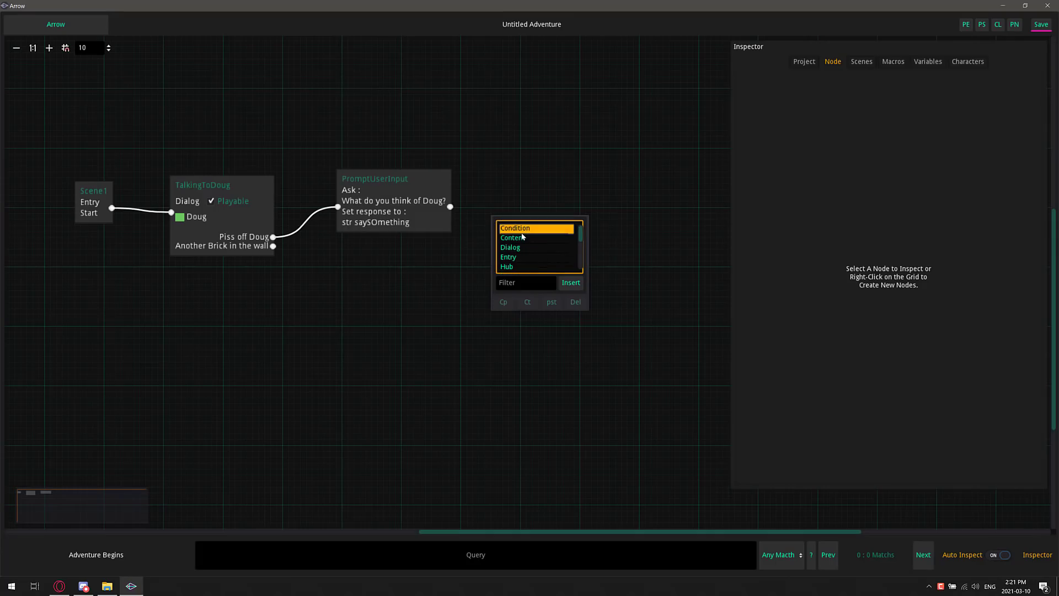
double_click(520, 238)
drag(568, 264, 537, 223)
drag(469, 213, 528, 243)
Give the Content node the text "This is what happens after" and the UID PrintSomeStuff, and apply the update.
click(752, 156)
text(This is wha)
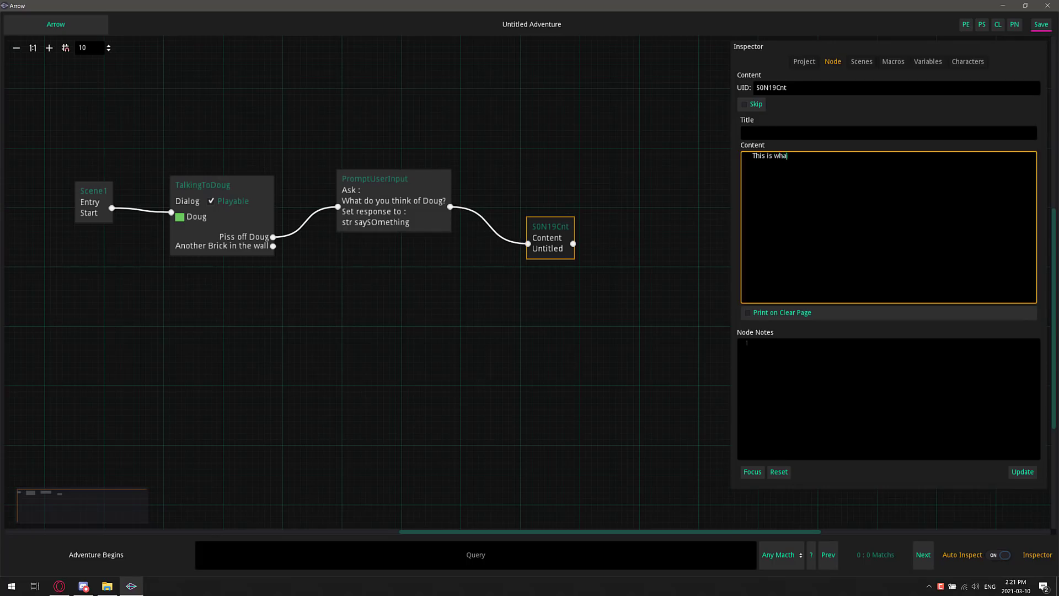
text(t happens after)
key(Return)
key(shift+Tab)
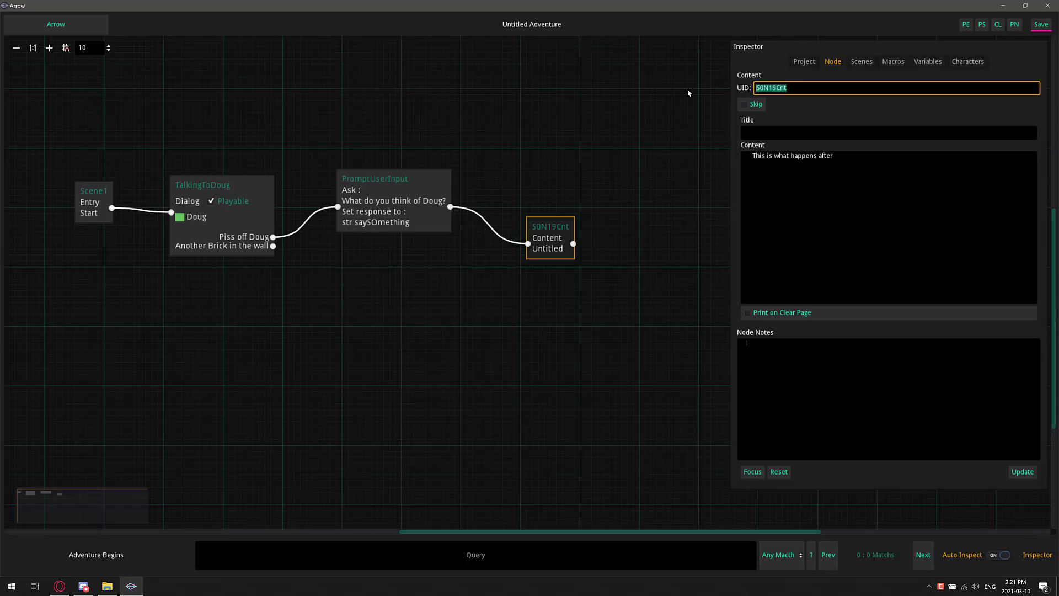
key(BackSpace)
text(PrintSomeStuff)
click(1024, 472)
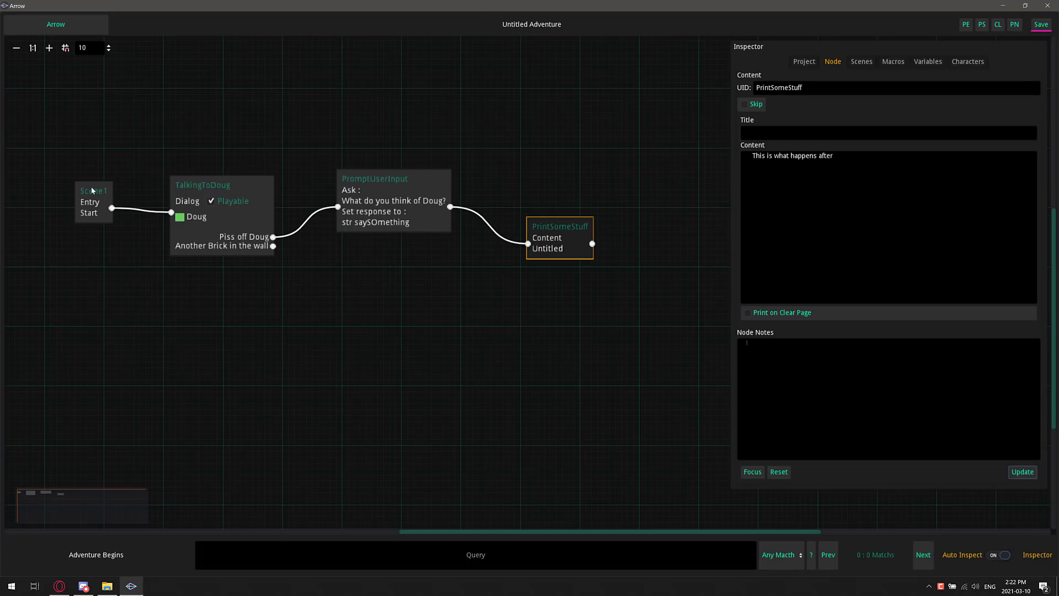
Shift the Scene1, TalkingToDoug, PromptUserInput and PrintSomeStuff nodes slightly up and tidy their layout on the grid.
drag(92, 191, 64, 184)
drag(265, 213, 254, 195)
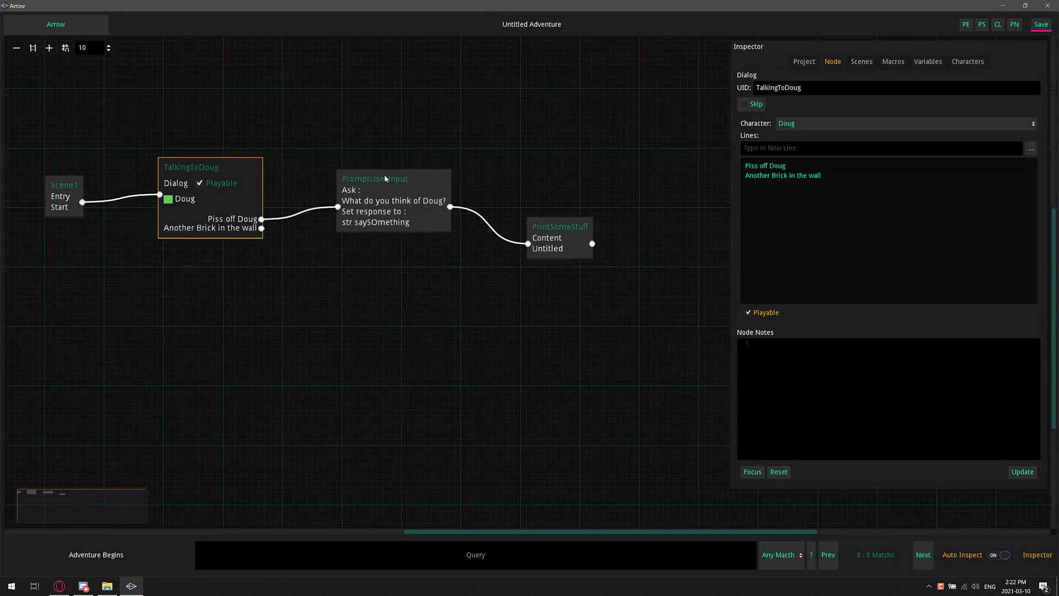
drag(385, 175, 379, 158)
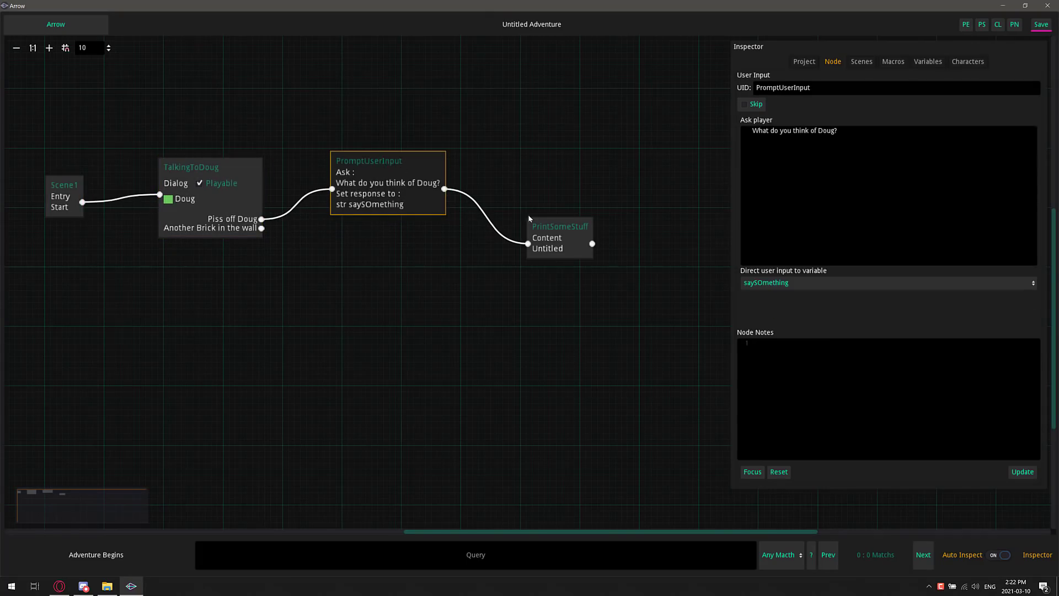
drag(554, 221, 554, 209)
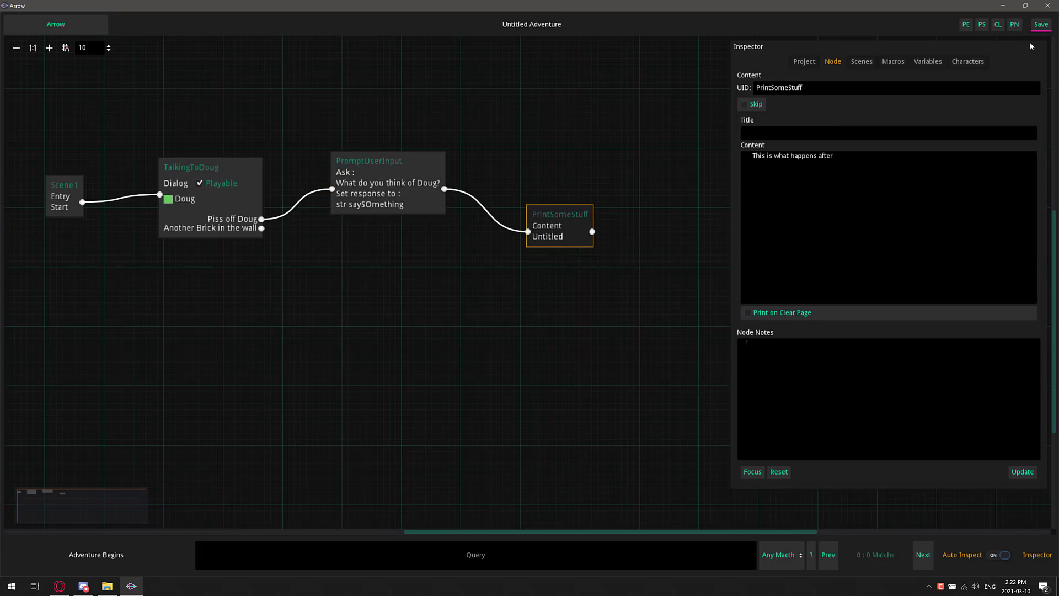
click(847, 165)
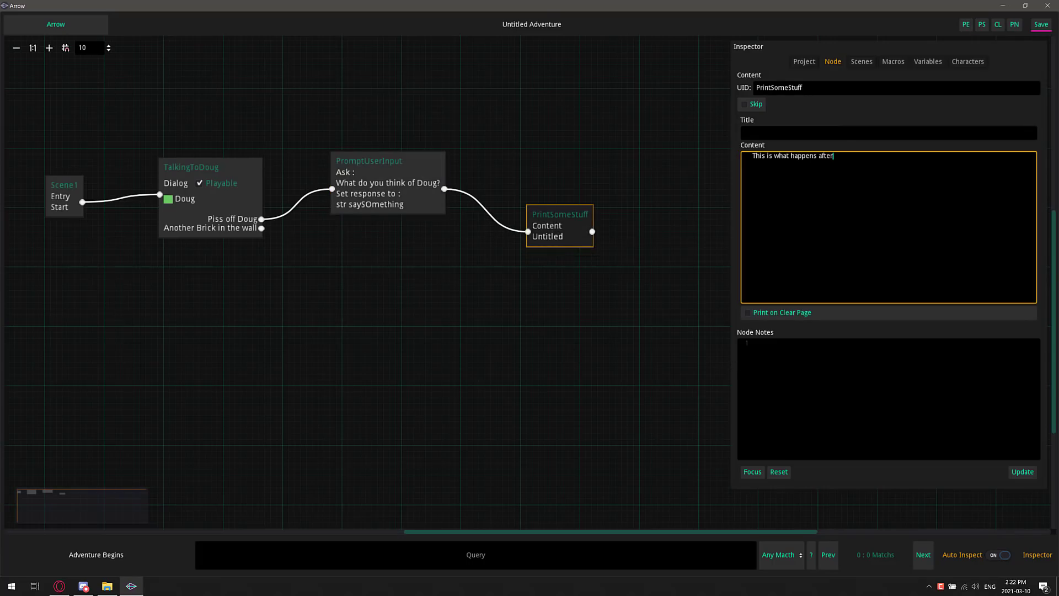
text(#)
key(BackSpace)
key(BackSpace)
Show the Console and move TalkingToDoug, PromptUserInput and PrintSomeStuff closer to Scene1 so none of them is covered.
click(60, 190)
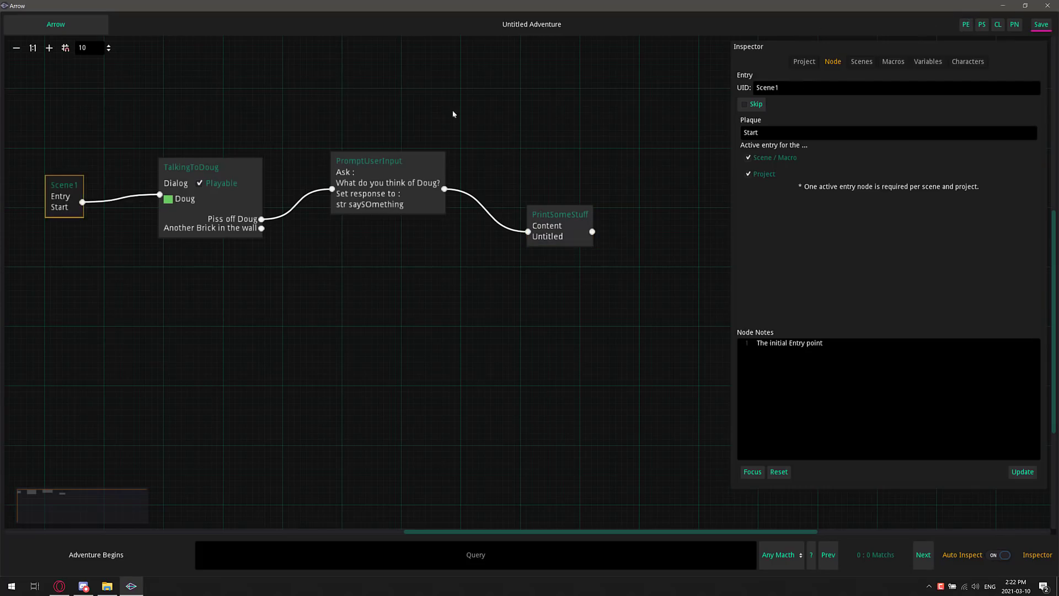
click(998, 25)
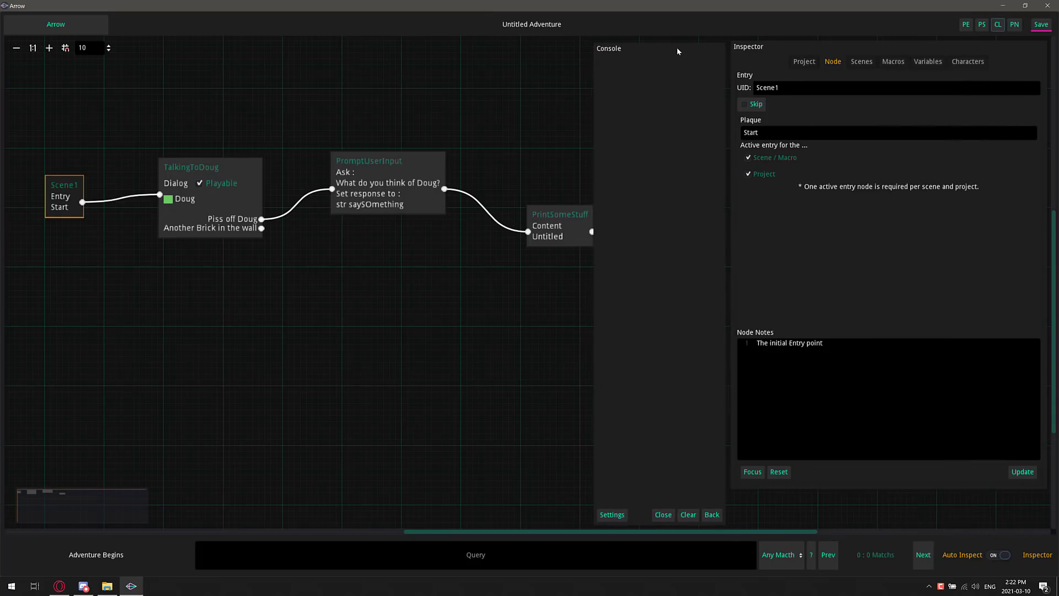
drag(359, 161, 288, 168)
drag(191, 167, 148, 166)
drag(549, 213, 413, 177)
Play the project from its entry, choose "Piss off Doug" and submit "I think doug is a wanker" as the answer.
click(966, 25)
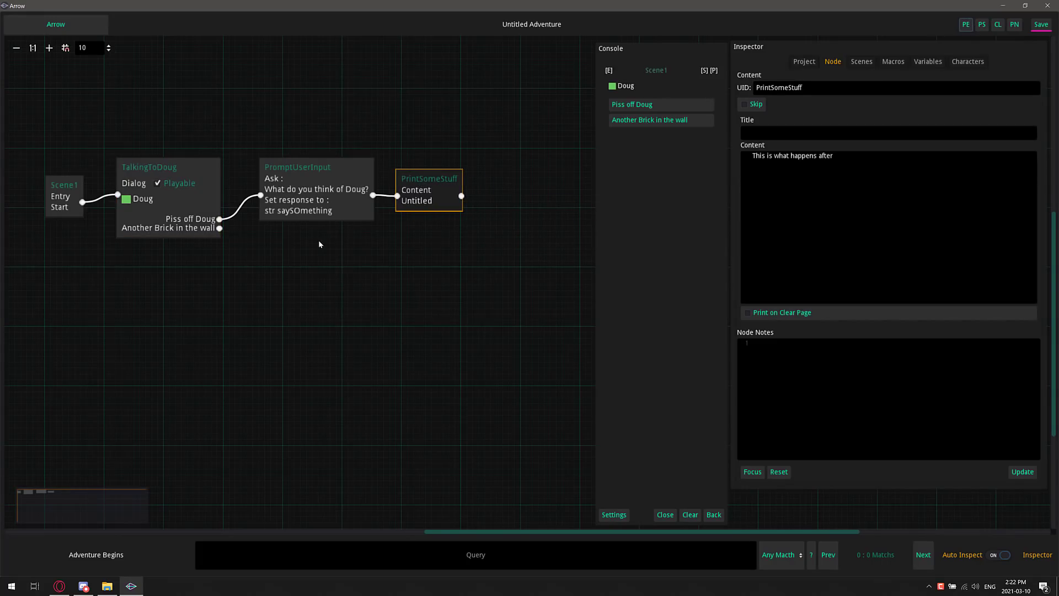
click(648, 105)
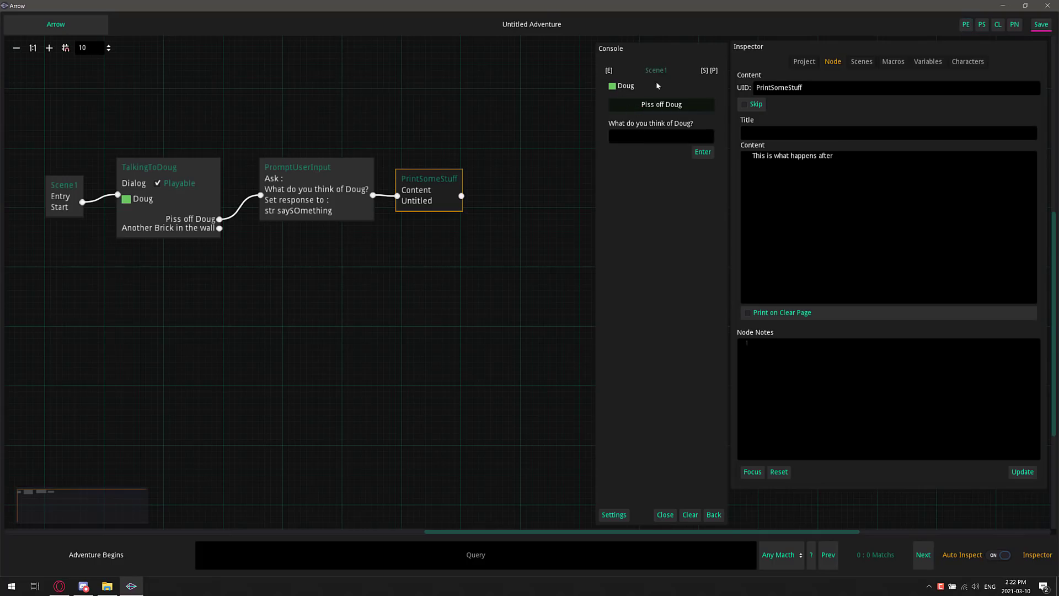
click(680, 134)
text(I think doug is a w)
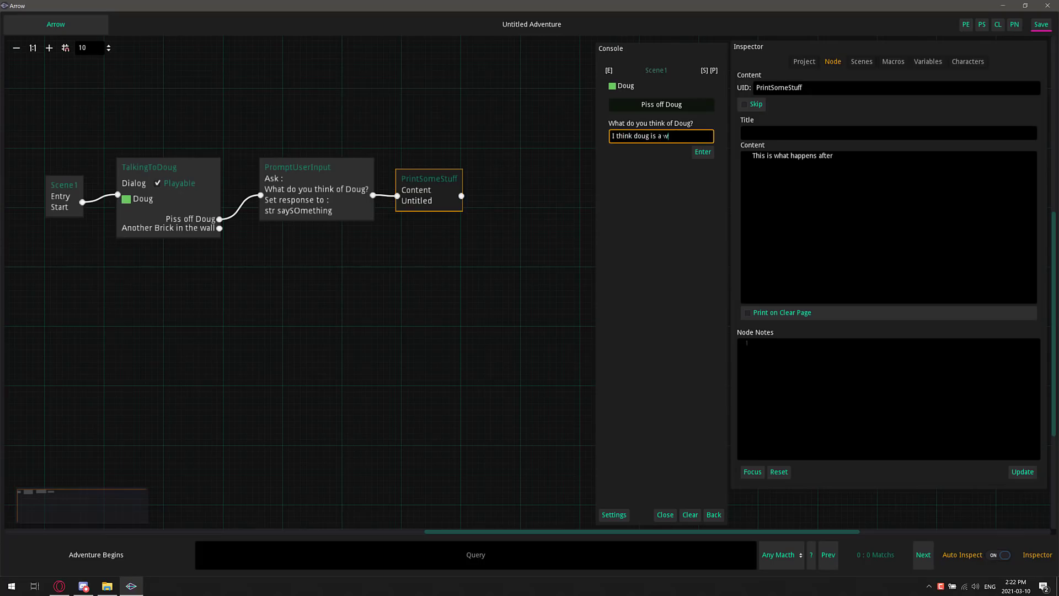
text(anker)
click(712, 157)
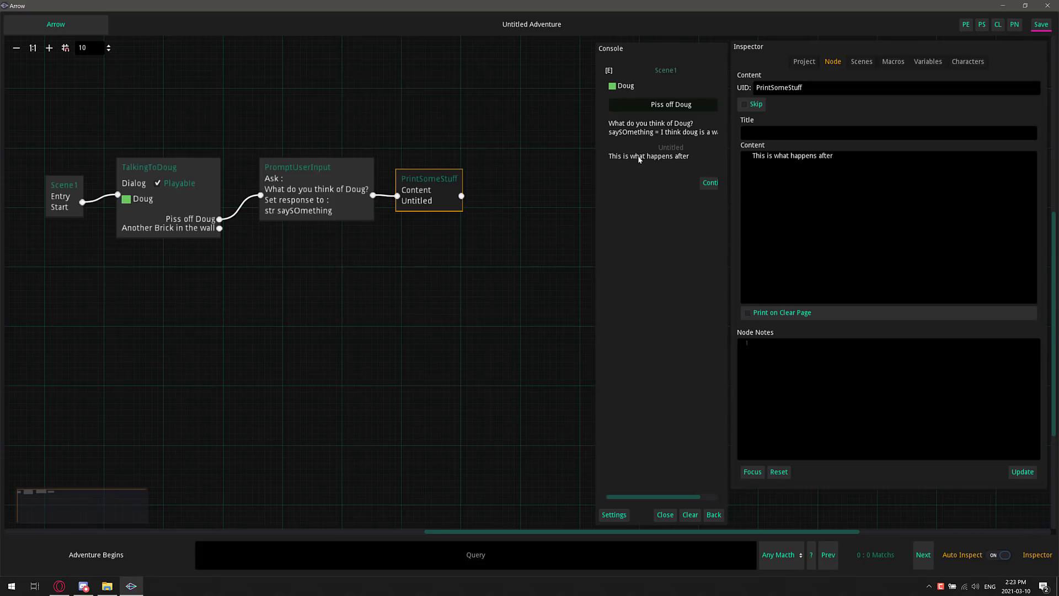
Extend PrintSomeStuff's content to "This is what happens after you click enter", update it, and continue the console playthrough.
click(834, 156)
text(you click ente)
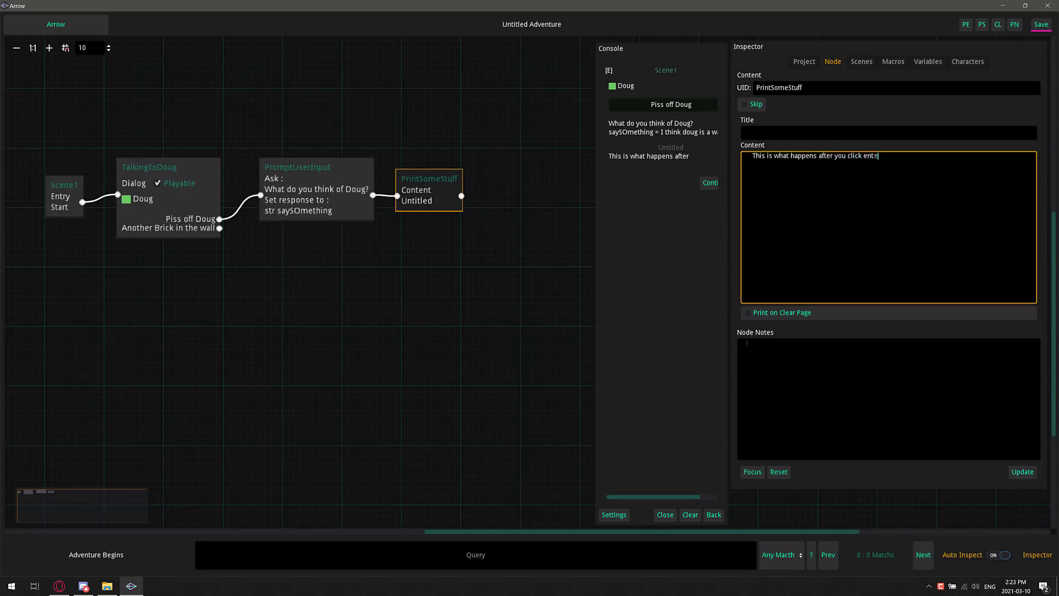
text(r)
click(1023, 471)
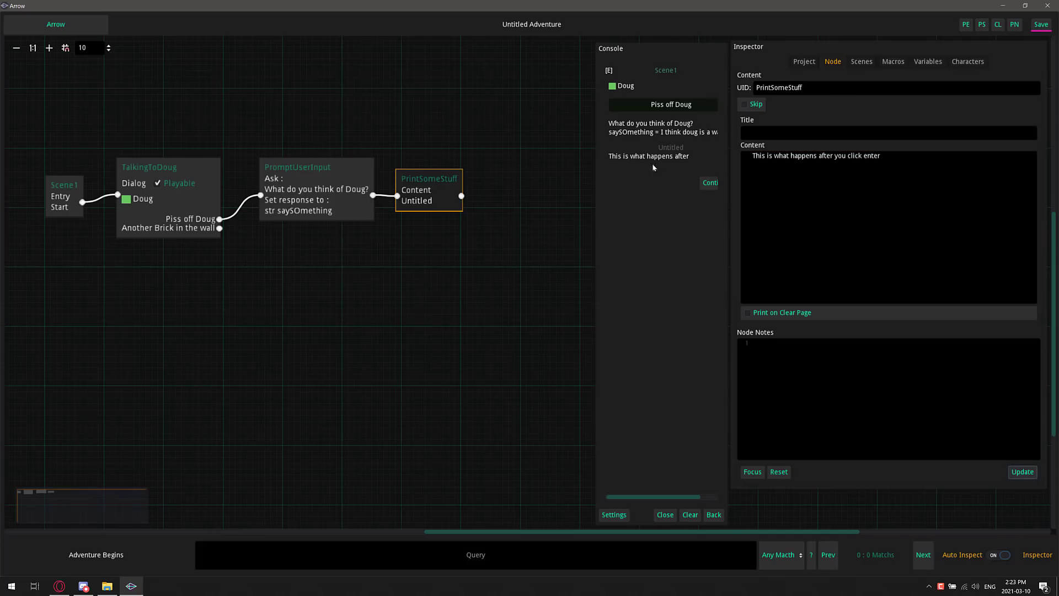
click(709, 183)
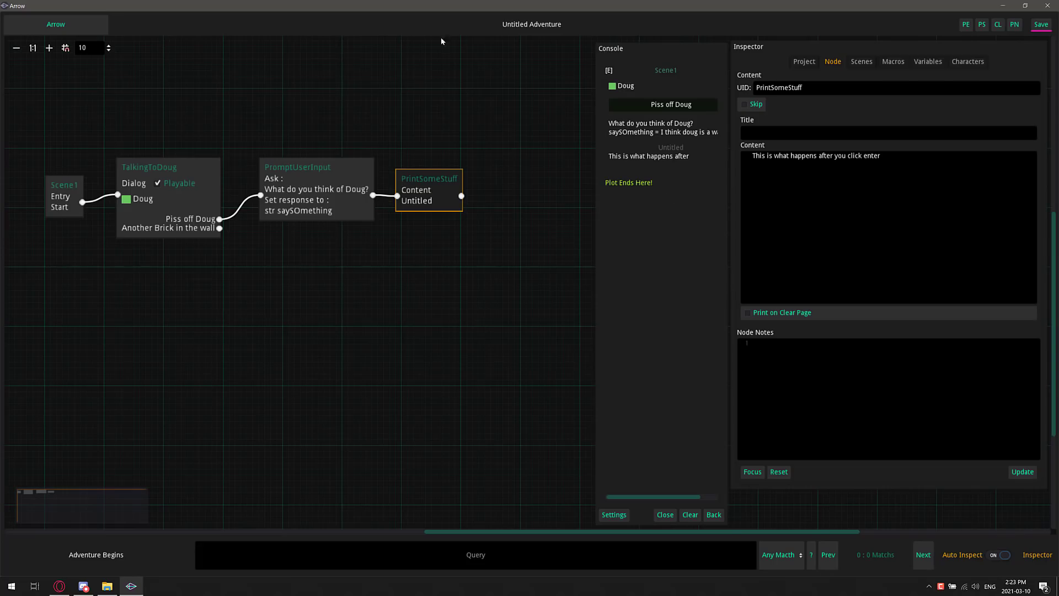
Insert a Condition node and place it just below PrintSomeStuff, adjusting the spacing of PromptUserInput and PrintSomeStuff.
click(316, 160)
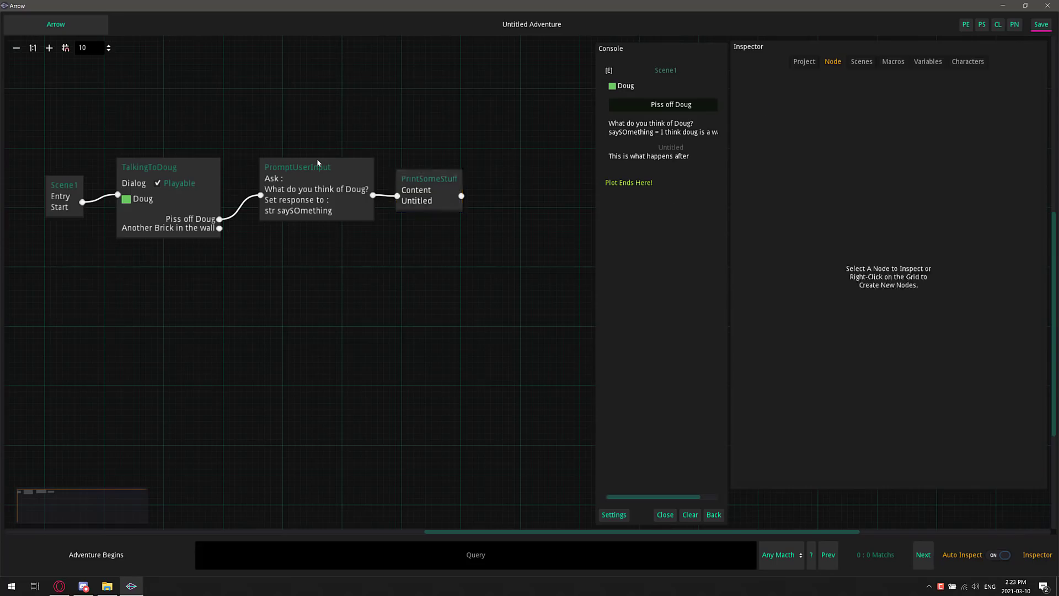
drag(315, 165, 309, 164)
drag(418, 178, 407, 176)
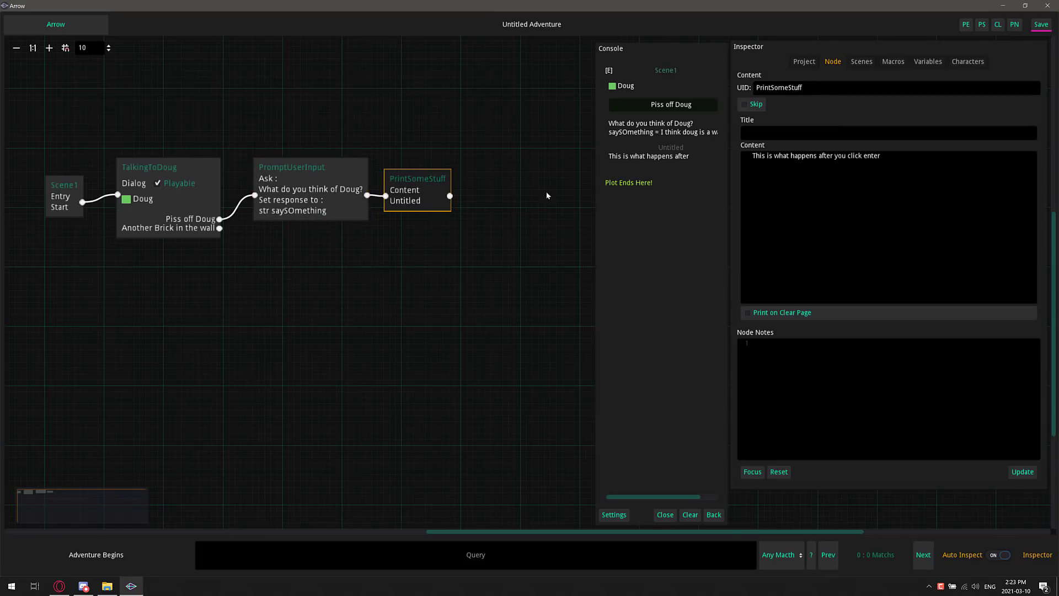
right_click(444, 249)
click(480, 263)
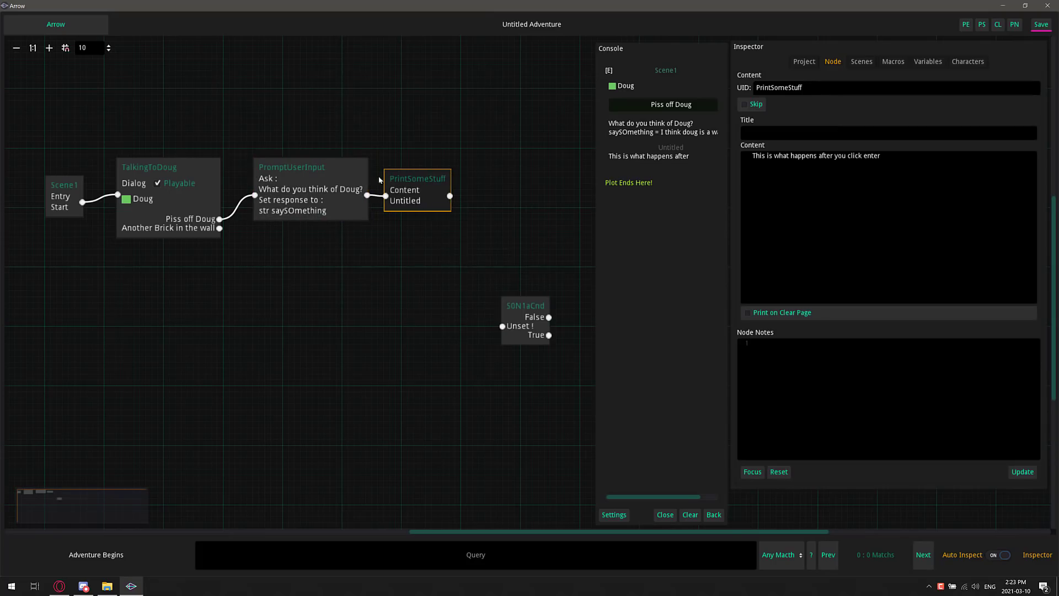
drag(409, 182, 451, 178)
click(515, 305)
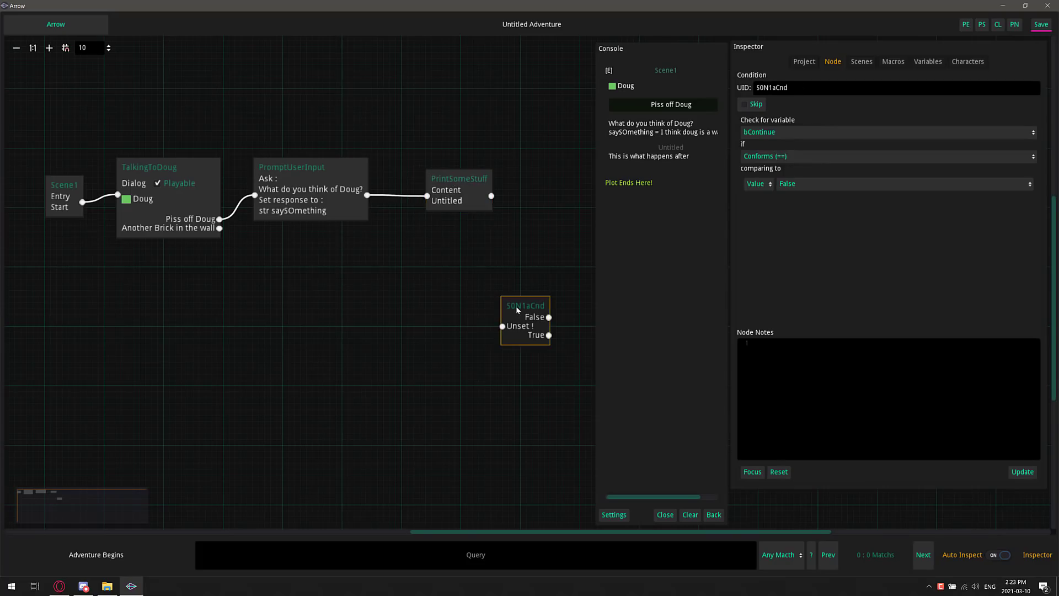
click(479, 180)
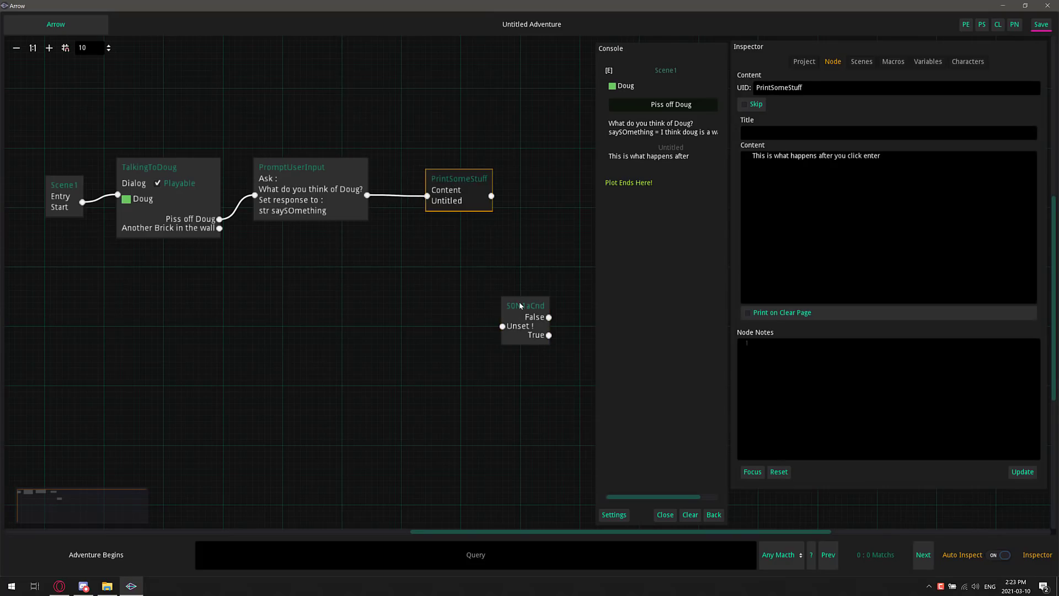
drag(519, 305, 468, 256)
Delete PrintSomeStuff and move the Condition node into its place, connected to PromptUserInput's output.
click(466, 185)
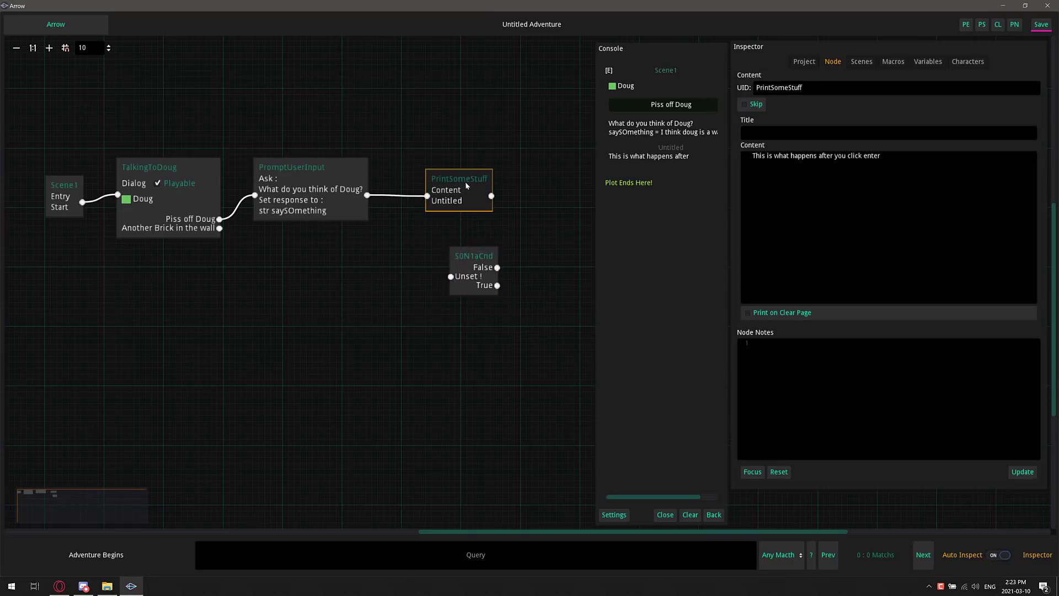
right_click(466, 186)
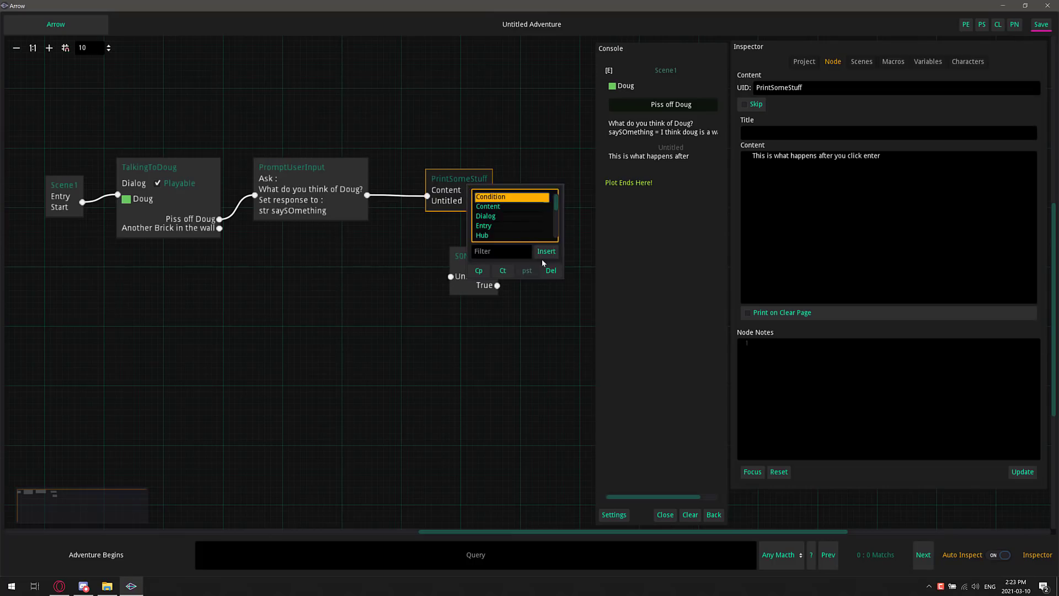
click(492, 236)
drag(468, 255, 397, 200)
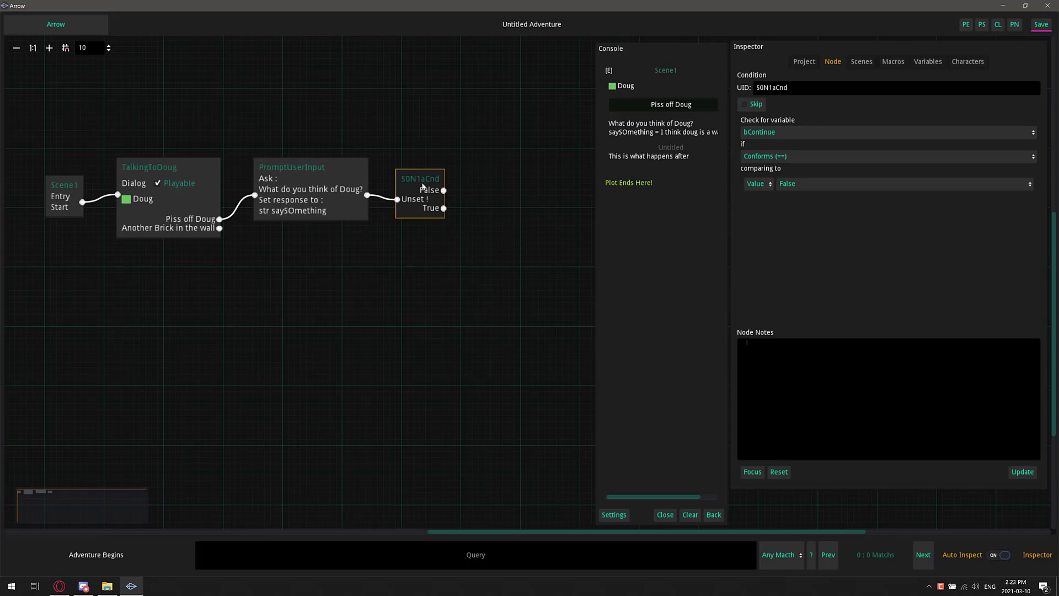
Set the Condition node to check whether saySOmething Contains Substring (%~) the value "uck" and apply the update.
click(798, 133)
click(781, 156)
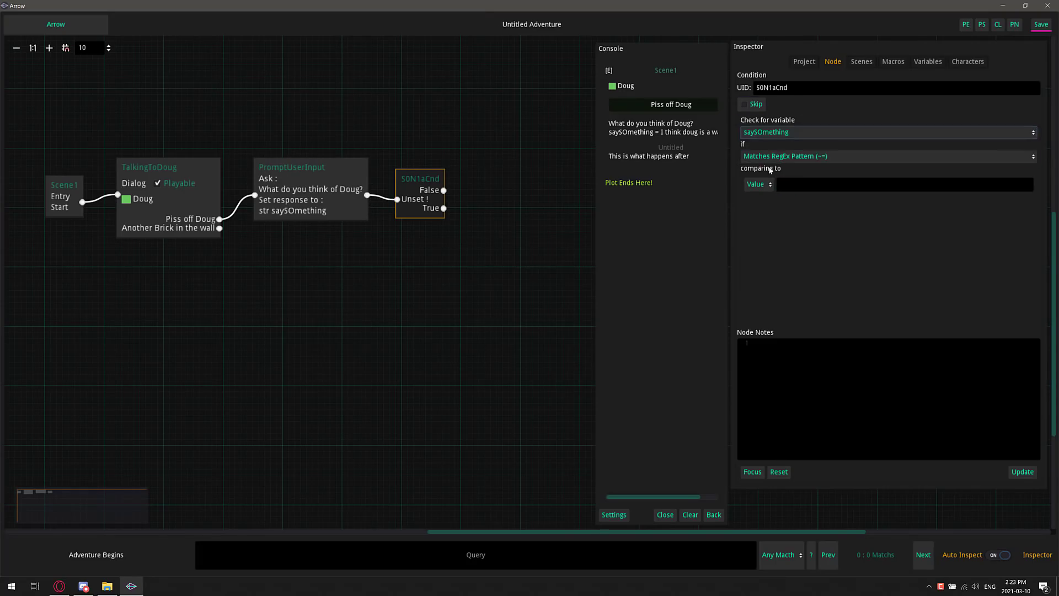
click(806, 157)
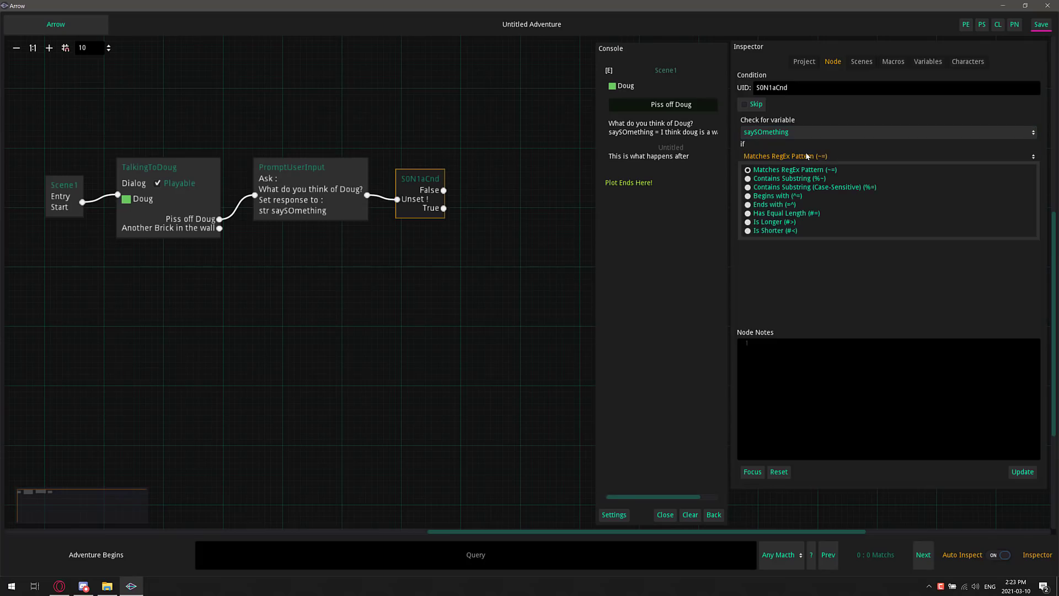
click(795, 178)
click(794, 185)
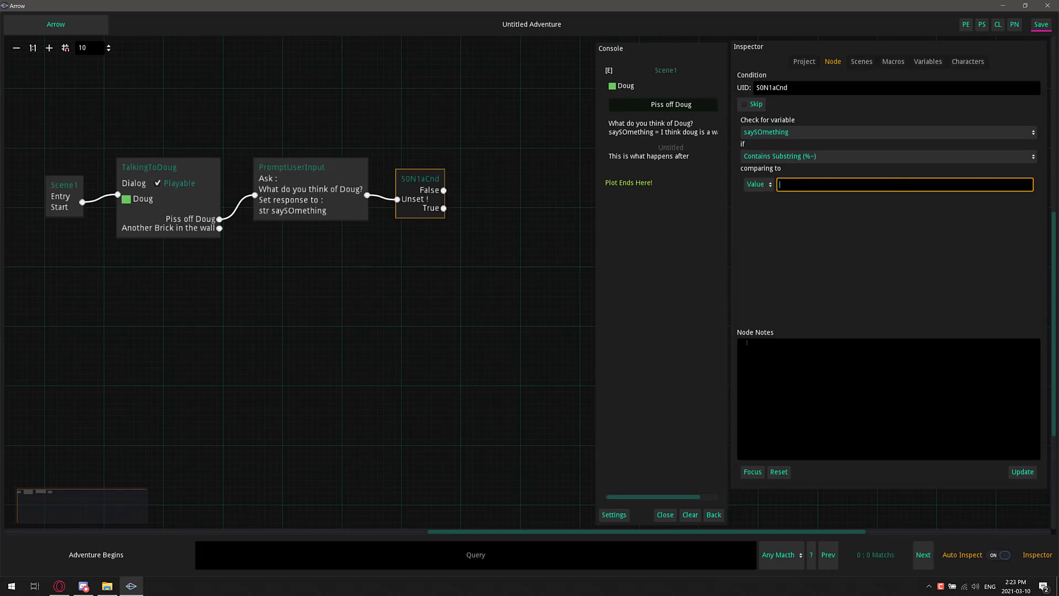
text(uck)
key(Return)
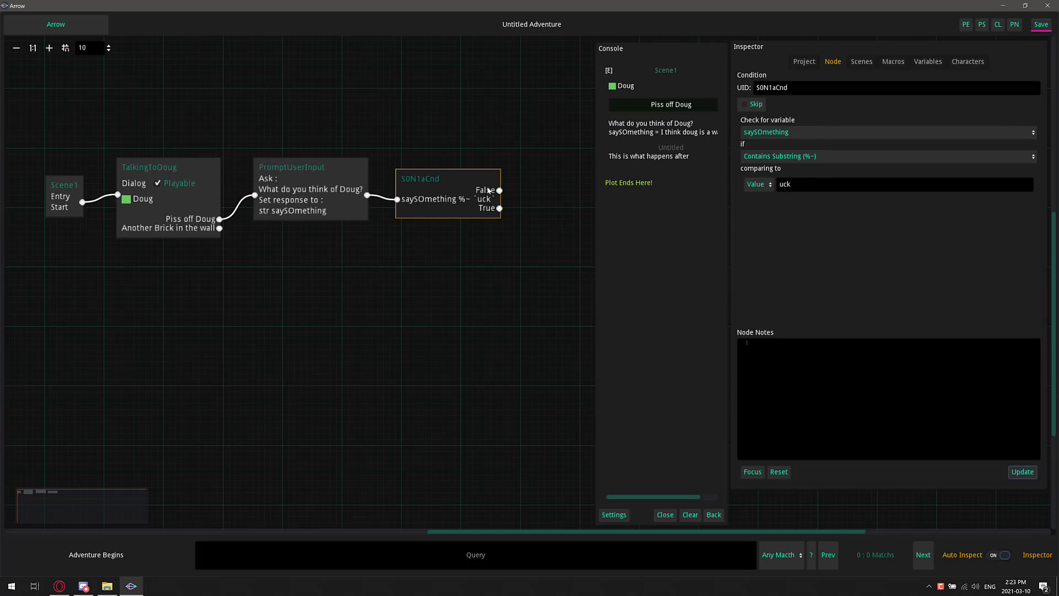
Insert a Content node on the free grid area beyond the Condition node.
drag(529, 252, 389, 230)
right_click(455, 254)
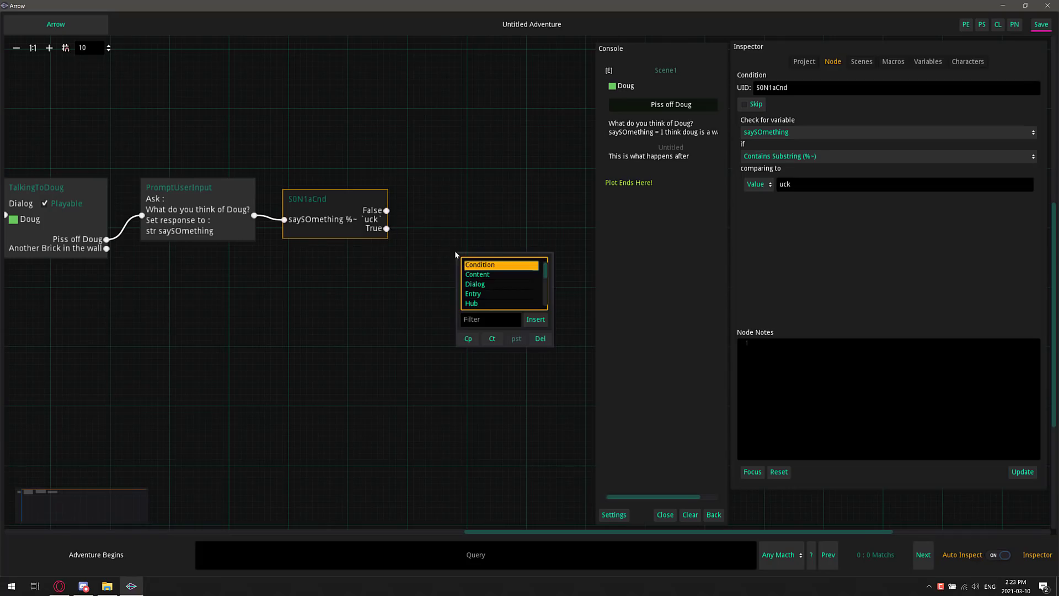
scroll(485, 274, down, 1)
double_click(485, 273)
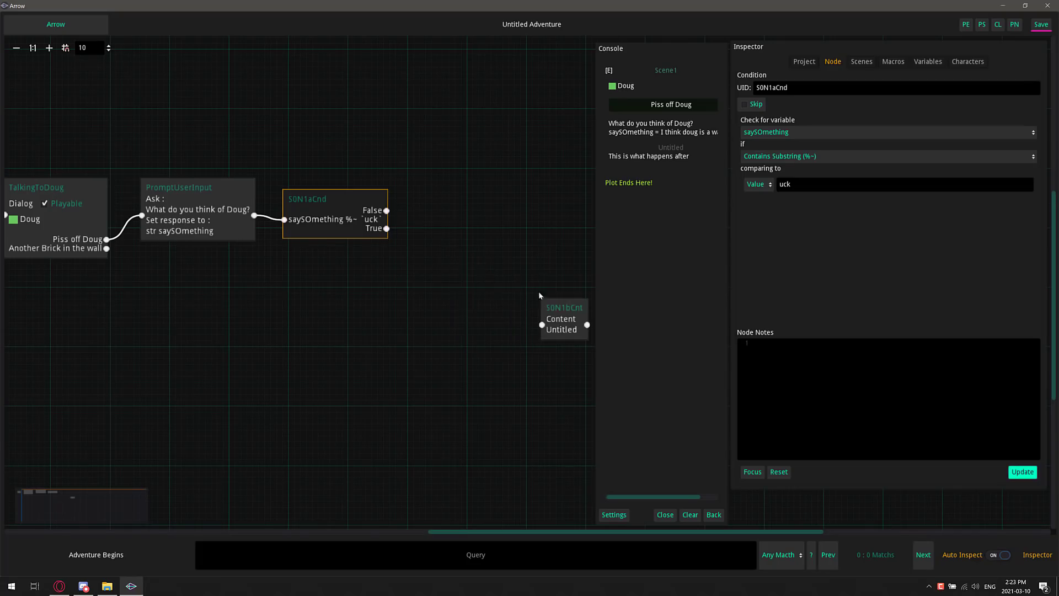
Move the new Content node beside the Condition node and connect it to the condition's True output.
drag(571, 313, 509, 229)
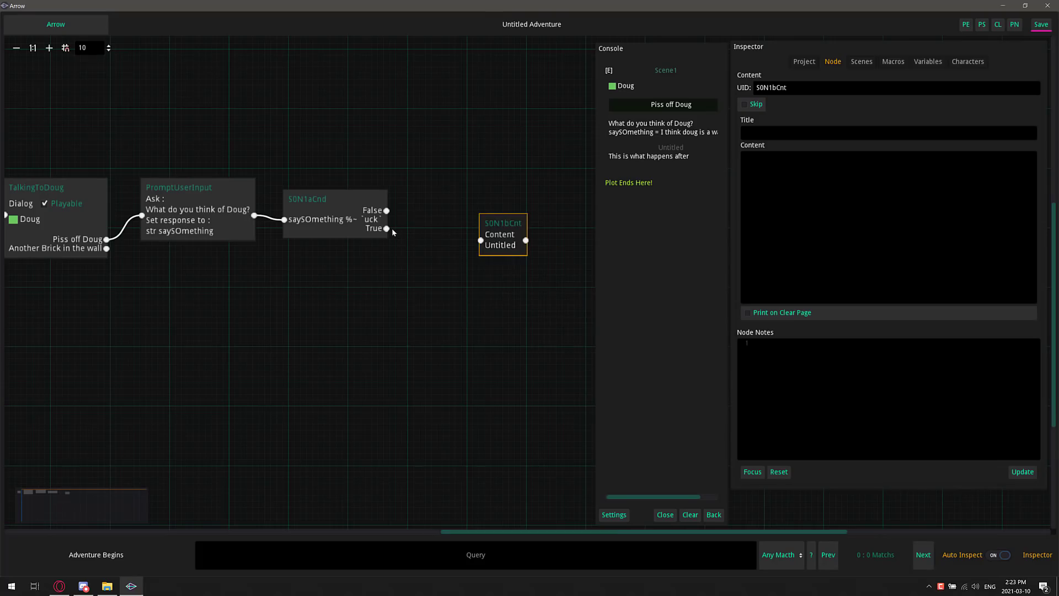
drag(387, 228, 479, 239)
drag(387, 229, 481, 240)
Set the Content node's text to "Dude watch yout moth." and apply the update.
click(752, 157)
text(Dude )
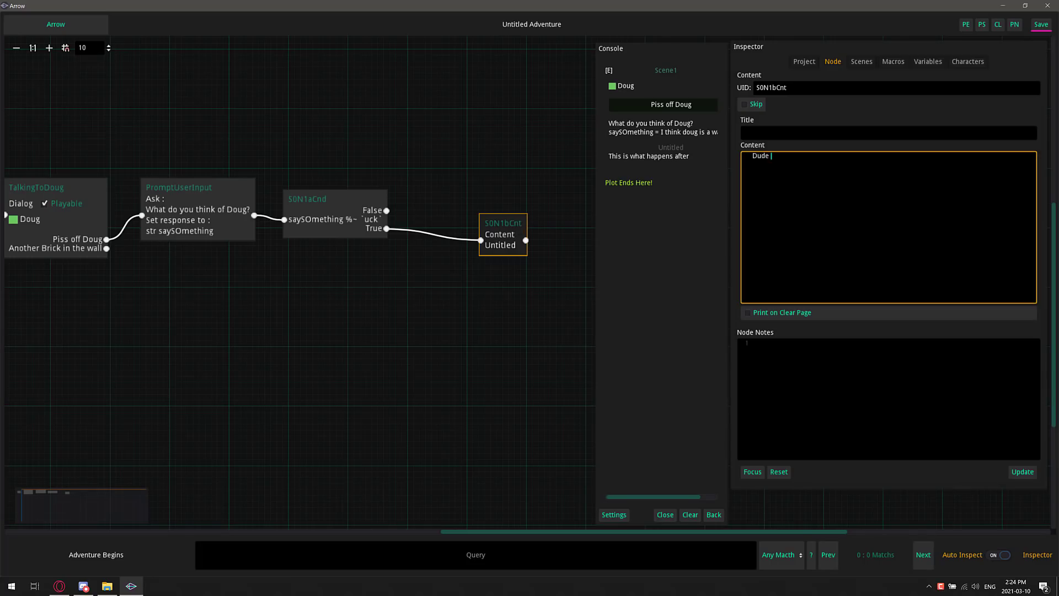
text(watch yout moth.)
click(1023, 472)
Playtest from the project entry, choosing Piss off Doug, answering "truck" and continuing past the Content node.
drag(300, 354, 385, 315)
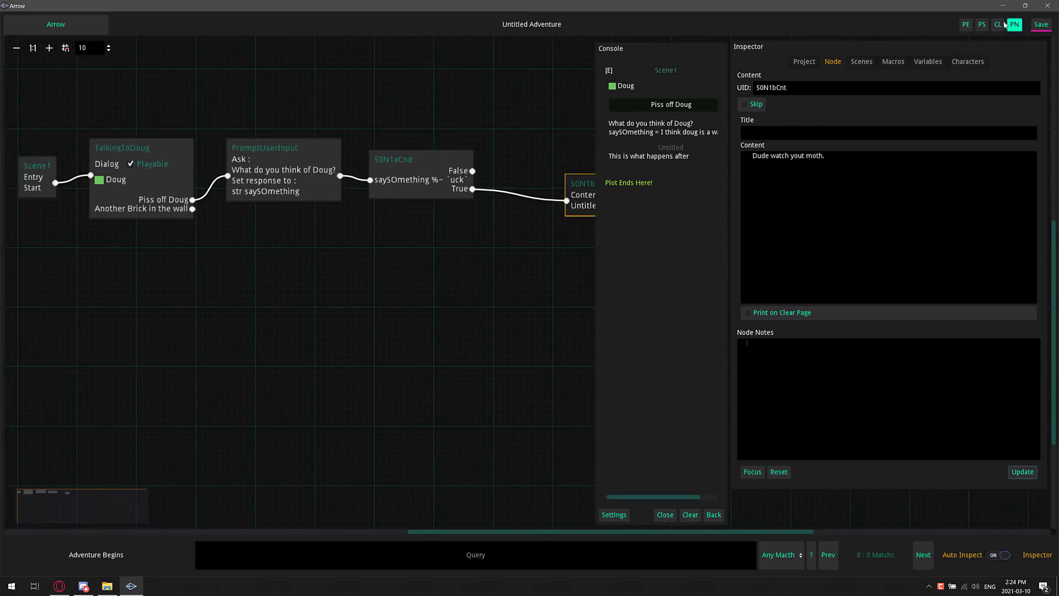
click(965, 24)
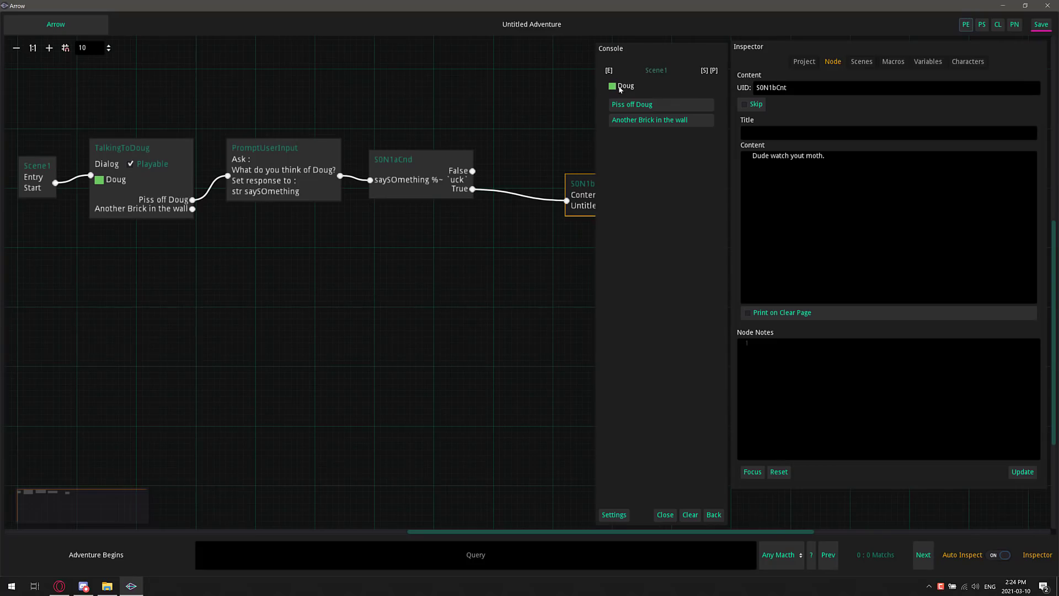
click(632, 104)
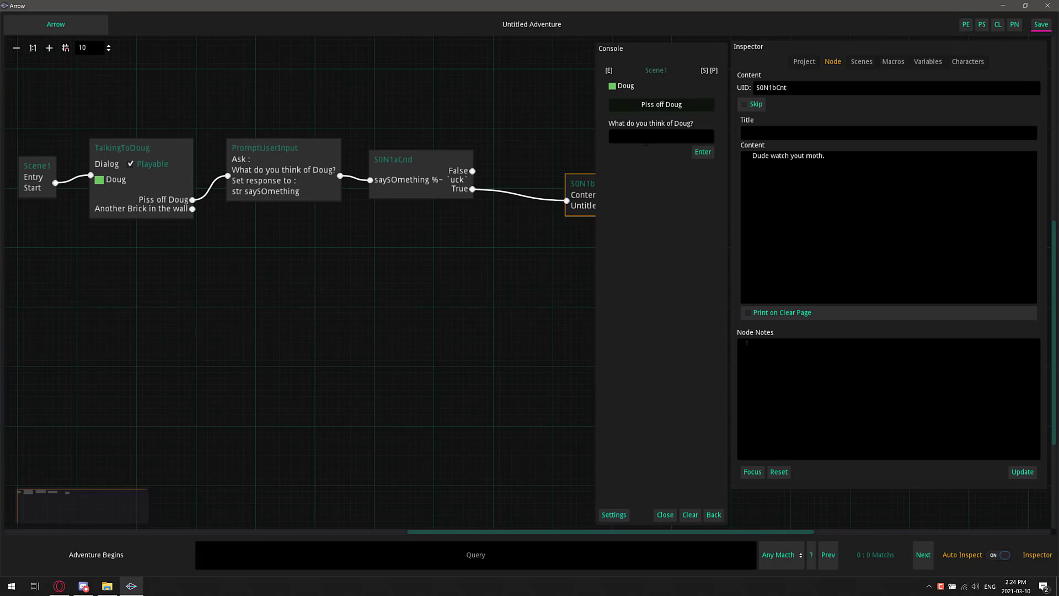
click(635, 136)
text(truck)
click(703, 152)
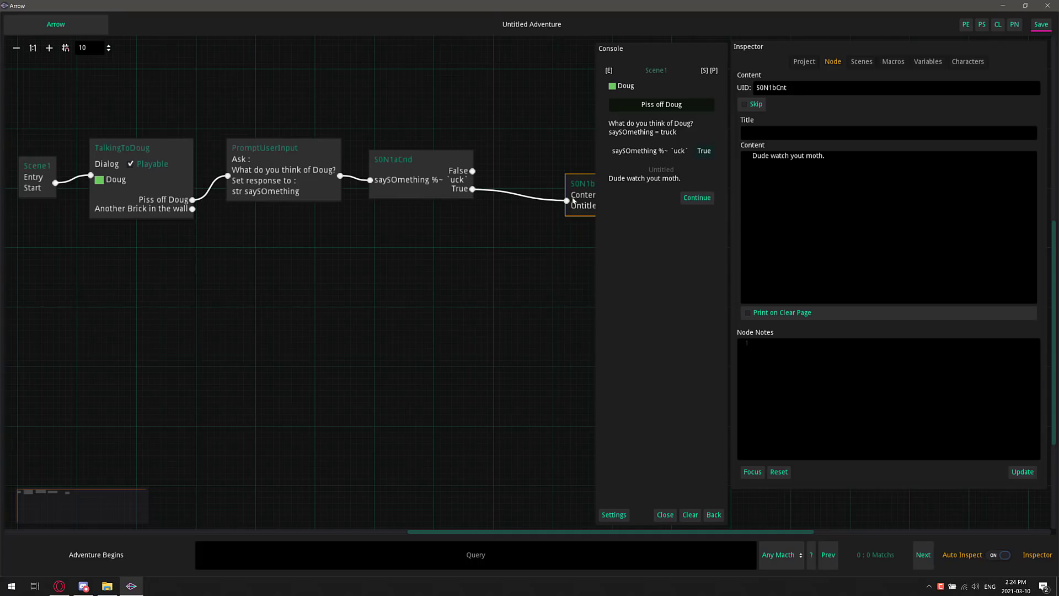
click(697, 198)
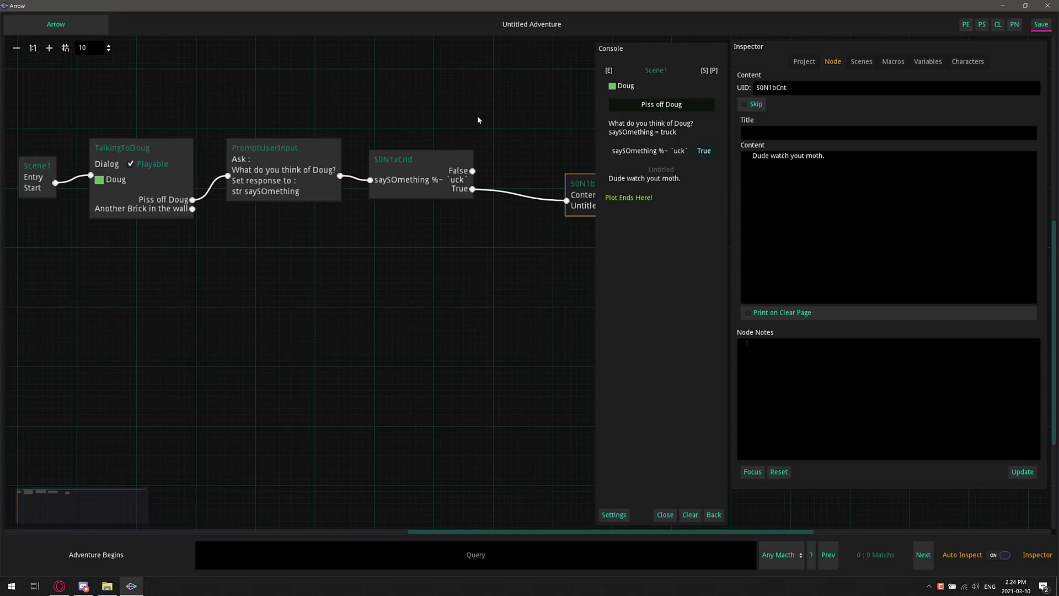
Move the Content node below the Condition node and insert a Jump node above it, connected to the condition's False output.
drag(573, 192, 455, 310)
click(416, 156)
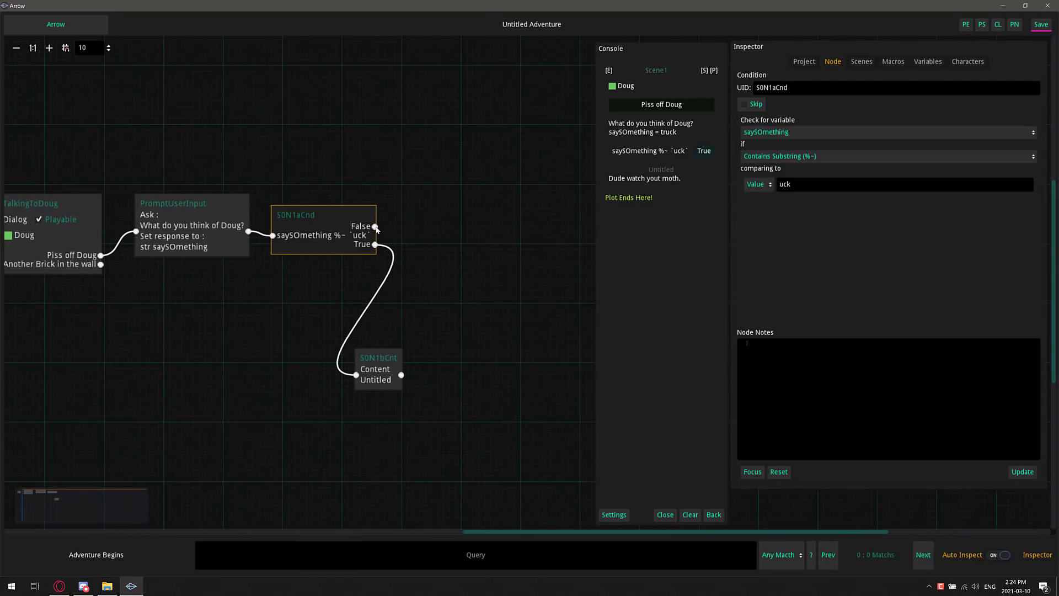
right_click(446, 208)
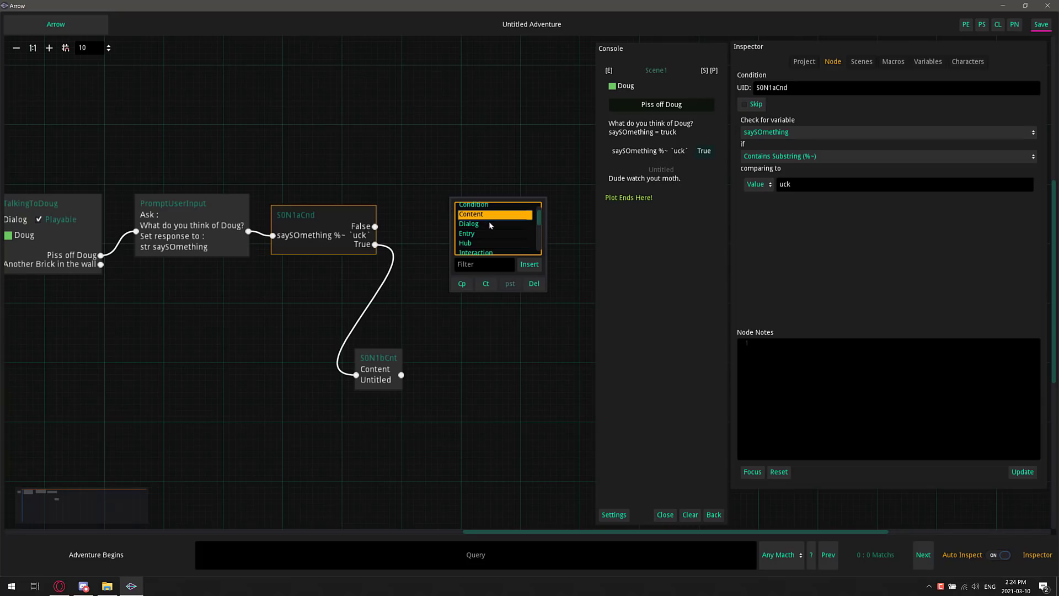
scroll(488, 223, down, 2)
double_click(525, 232)
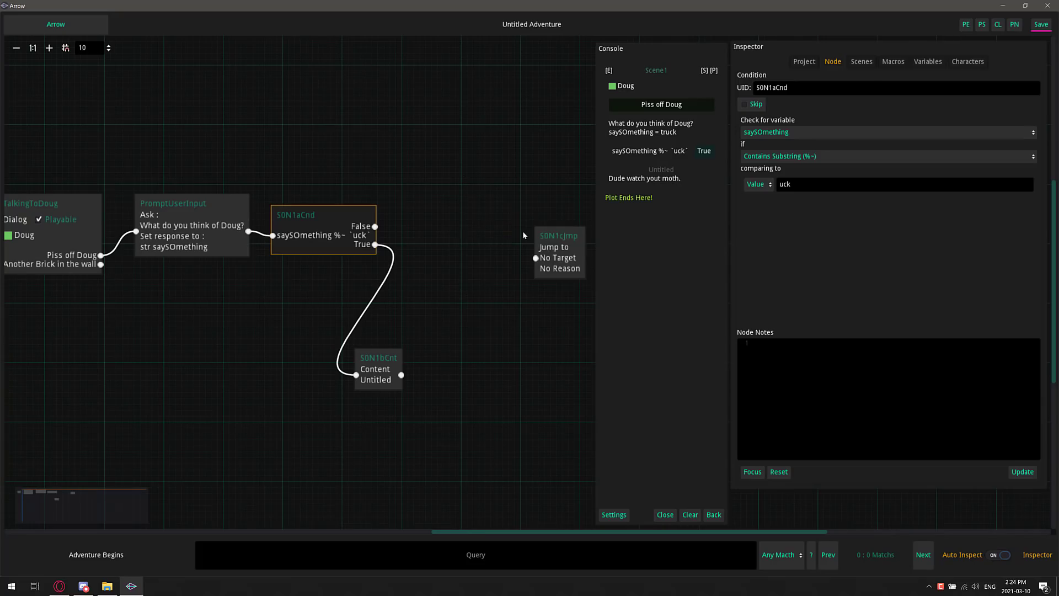
drag(543, 235, 471, 123)
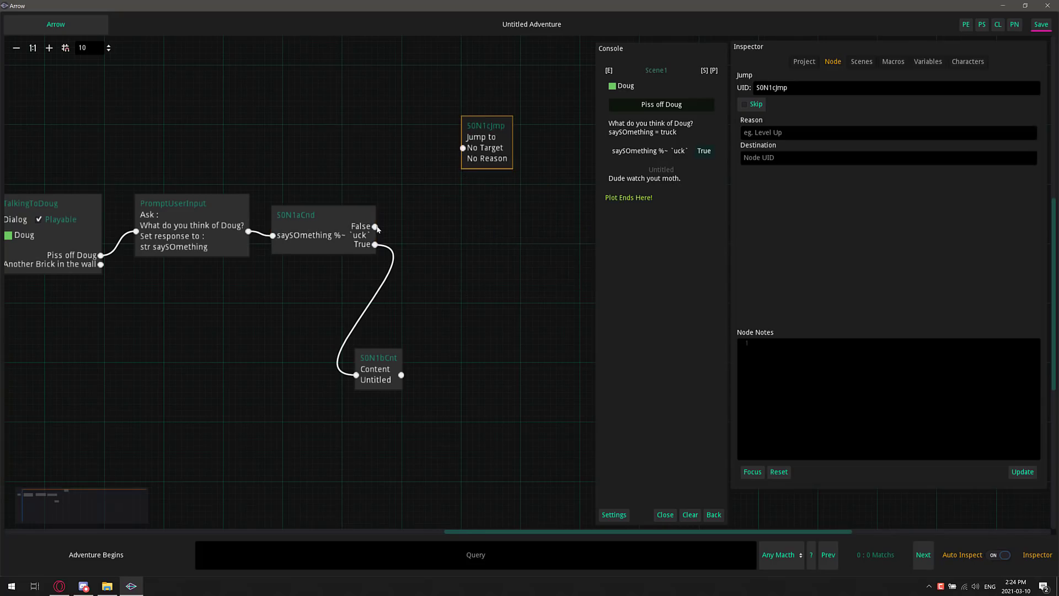
drag(375, 226, 468, 148)
Set the Jump node's UID to MoveToScene2, reason to "Moving to scene 2" and destination to Scene2, and apply the update.
click(832, 84)
key(ctrl+a)
text(MoveToScene2)
click(808, 132)
text(Moving to scene 2)
key(Tab)
text(Scene2)
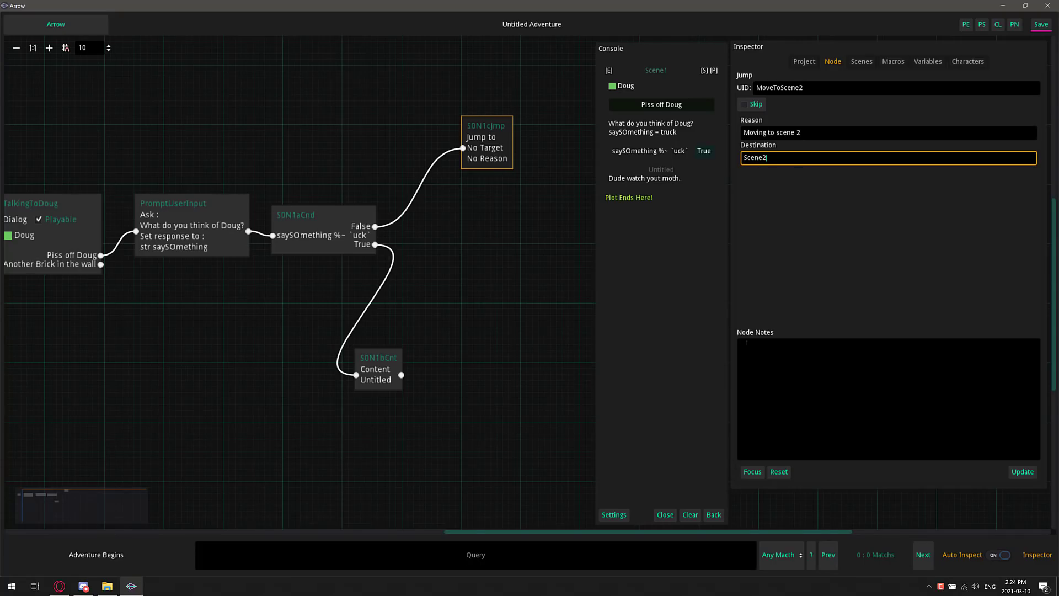
click(1023, 472)
Create a new scene in the project and select it in the scene list.
click(862, 62)
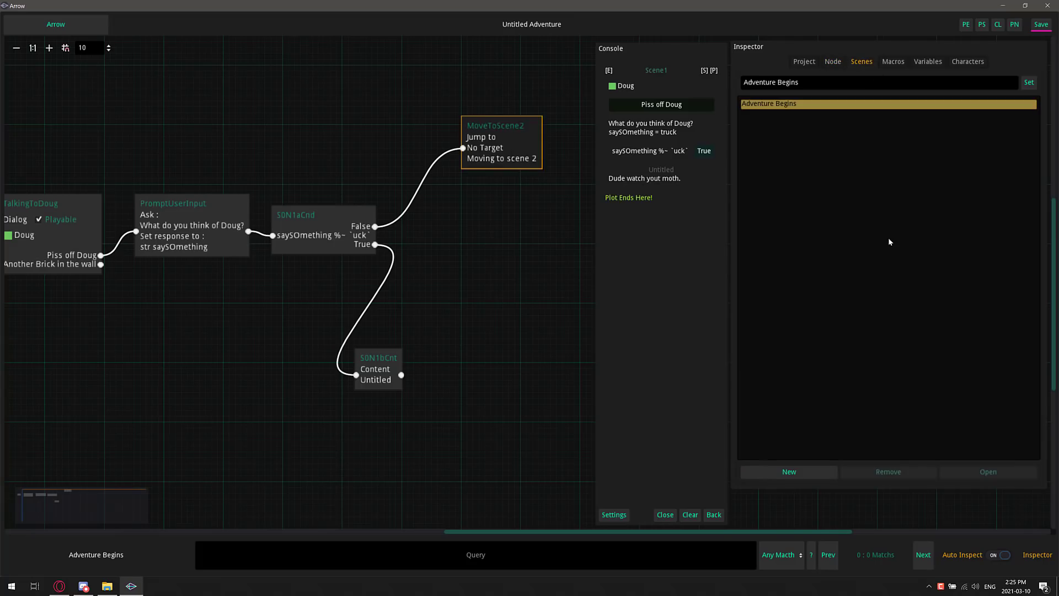
click(789, 471)
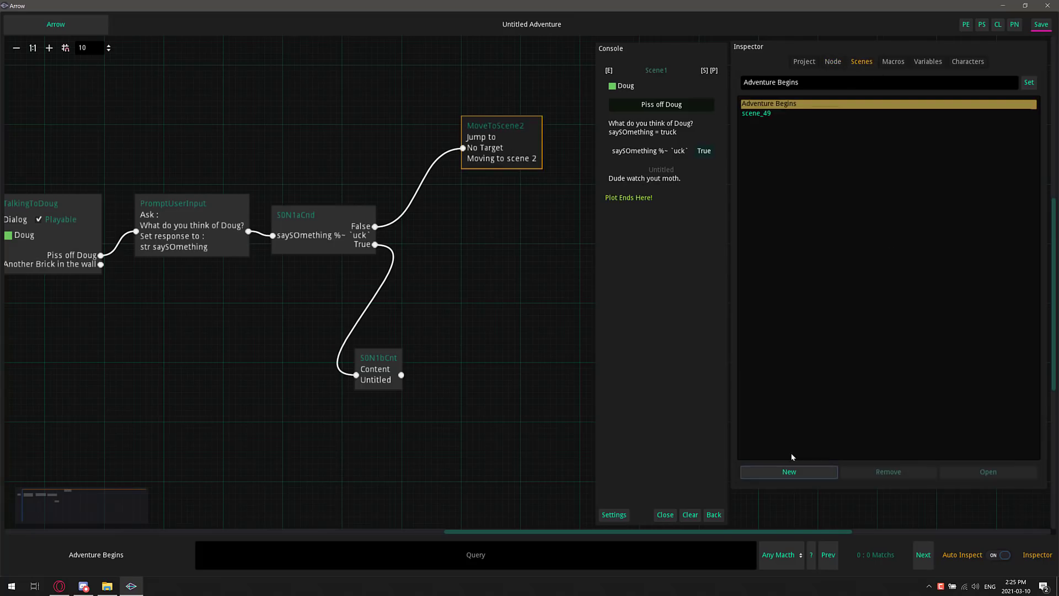
click(775, 112)
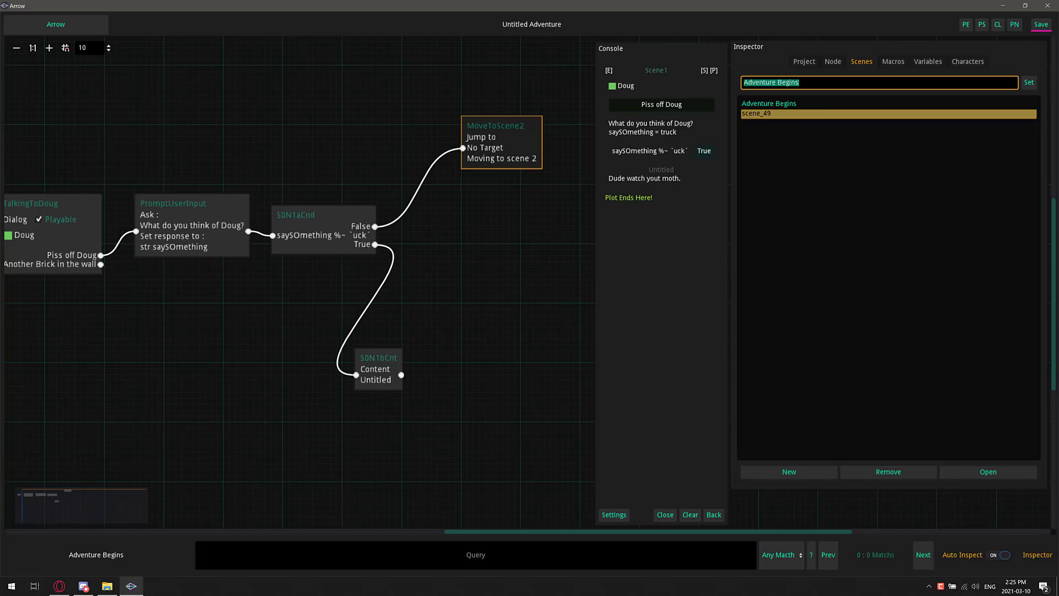
Try to rename the newly created scene to SecondScene.
text(Se)
click(789, 113)
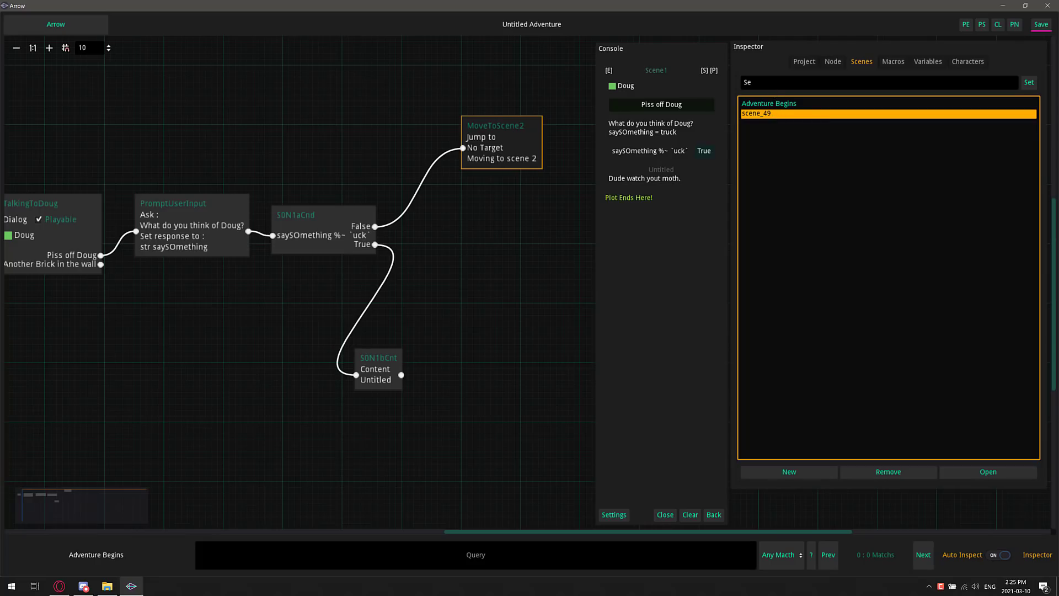
click(774, 83)
text(cj)
text(ondScene)
click(1027, 85)
click(804, 112)
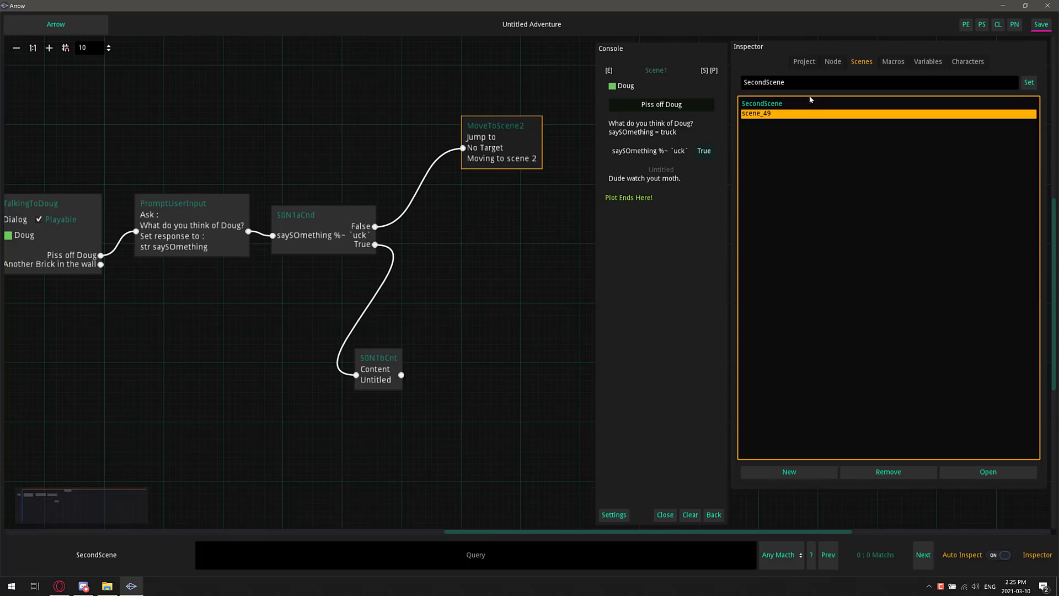
Change the entered scene name to SecondScene2 and apply it with the new scene selected.
key(shift+Tab)
text(2)
key(Return)
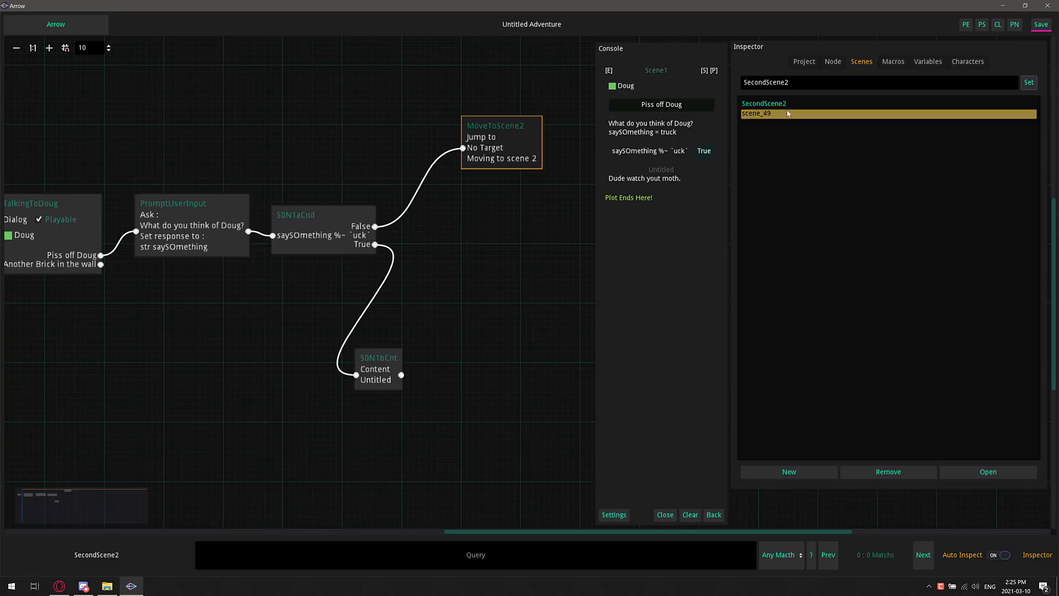
click(779, 110)
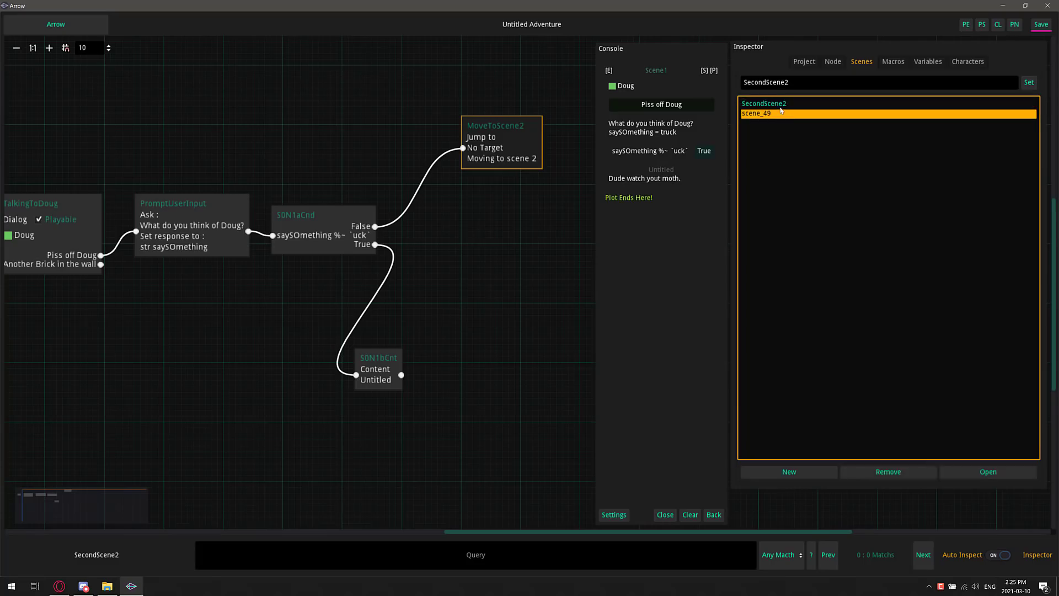
click(777, 105)
click(753, 114)
Check the MoveToScene2 Jump node's settings and open the new scene, scene_49, for editing.
click(504, 135)
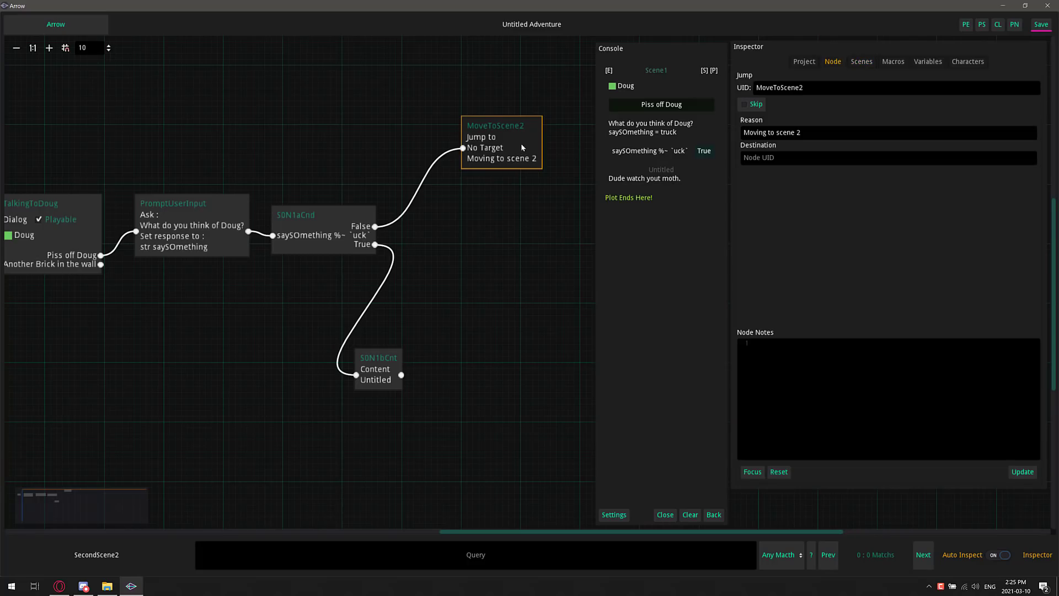
click(859, 63)
click(756, 116)
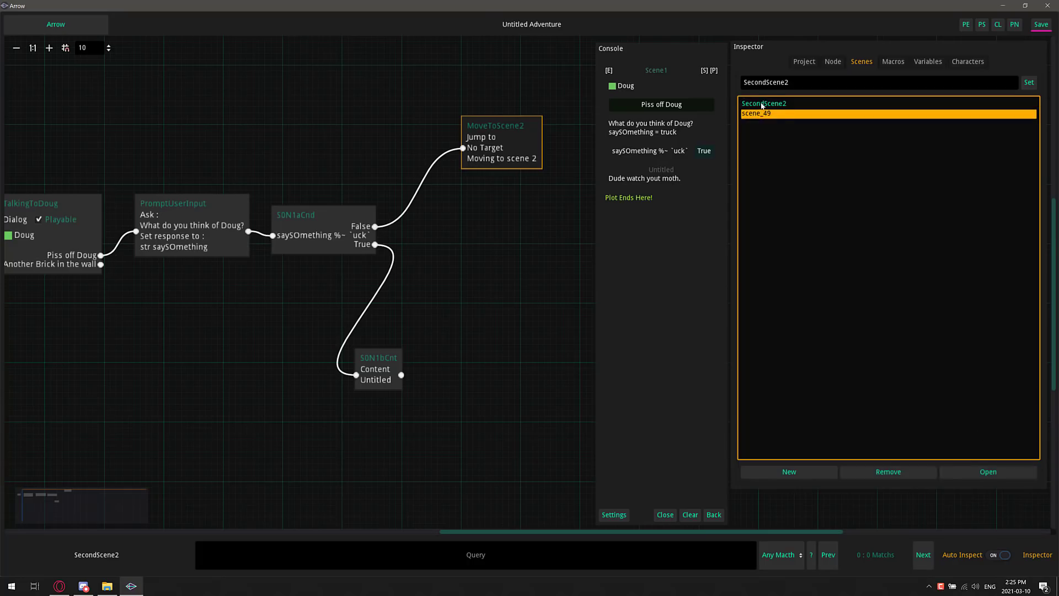
click(987, 472)
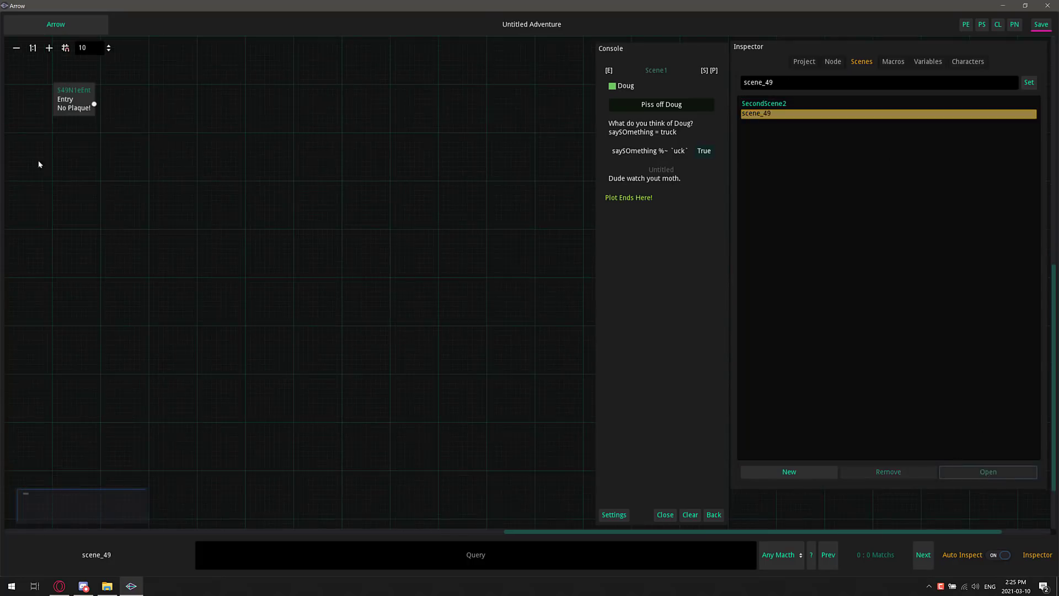
Enter Scene2 as the UID of the Entry node in scene_49.
click(220, 312)
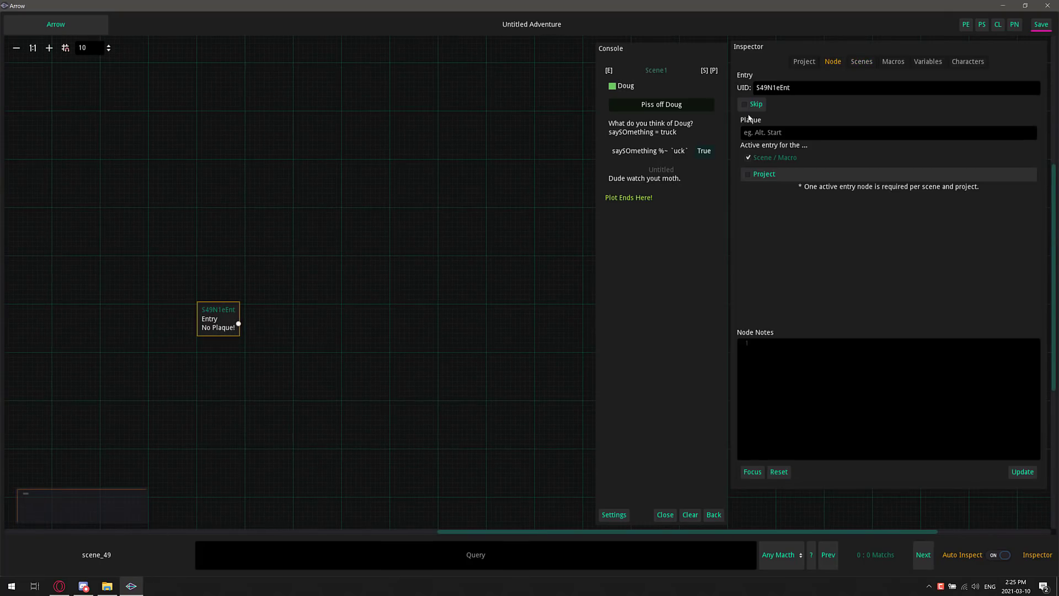
double_click(772, 87)
text(Sce)
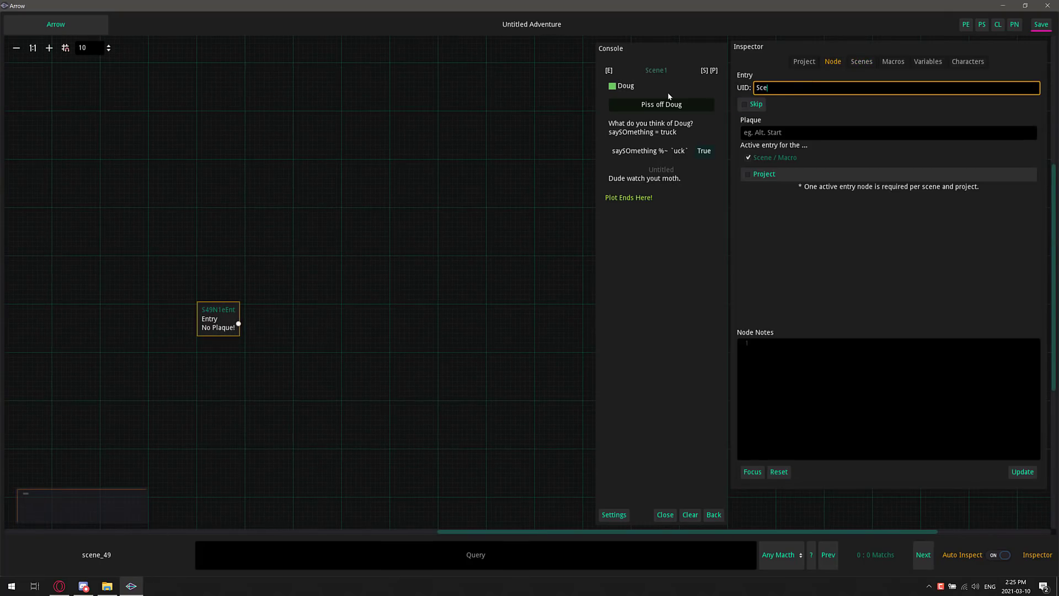
text(ne2)
Insert an Interaction node beside the Entry node in scene_49 and connect the Entry node's output to it.
right_click(347, 288)
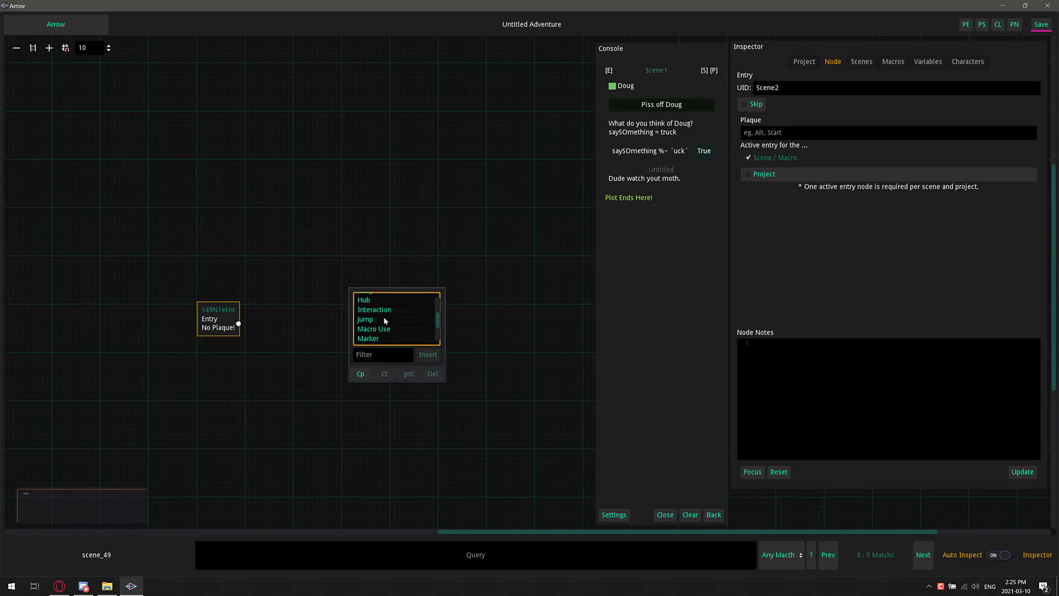
scroll(384, 320, down, 1)
double_click(382, 300)
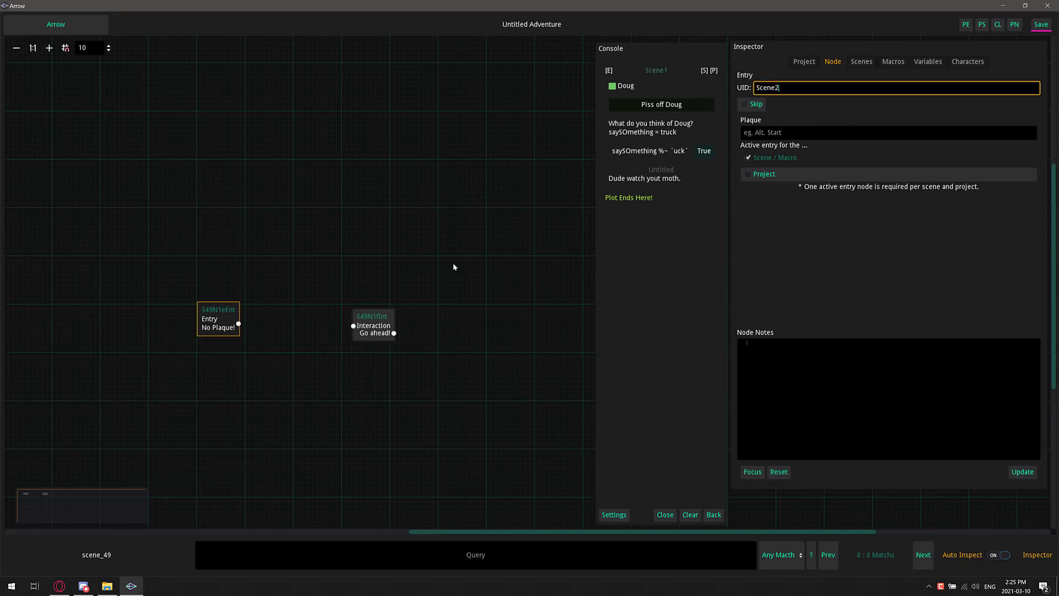
drag(377, 313, 334, 307)
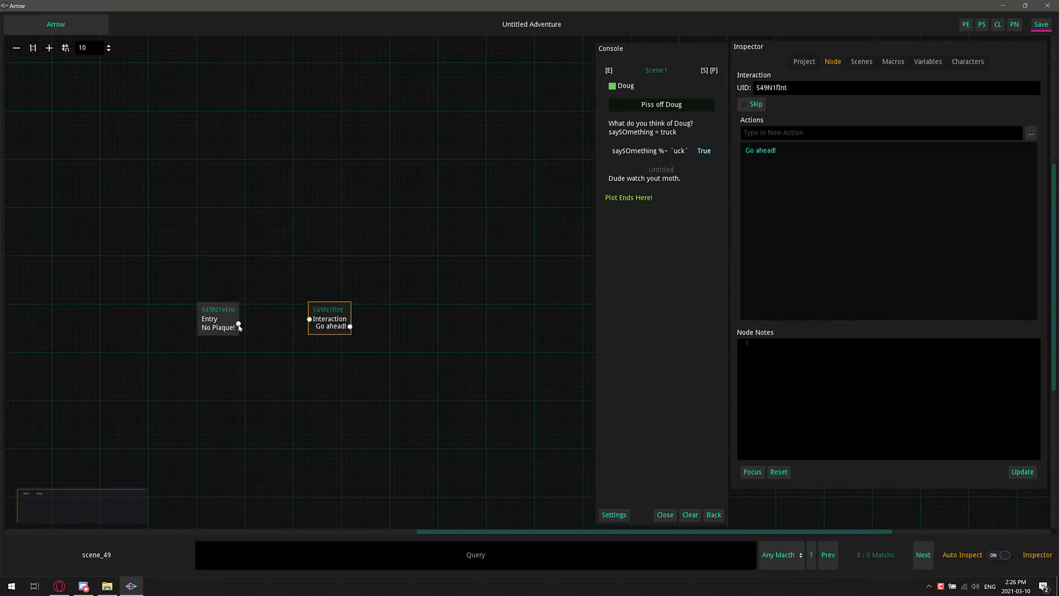
drag(238, 324, 309, 318)
click(791, 152)
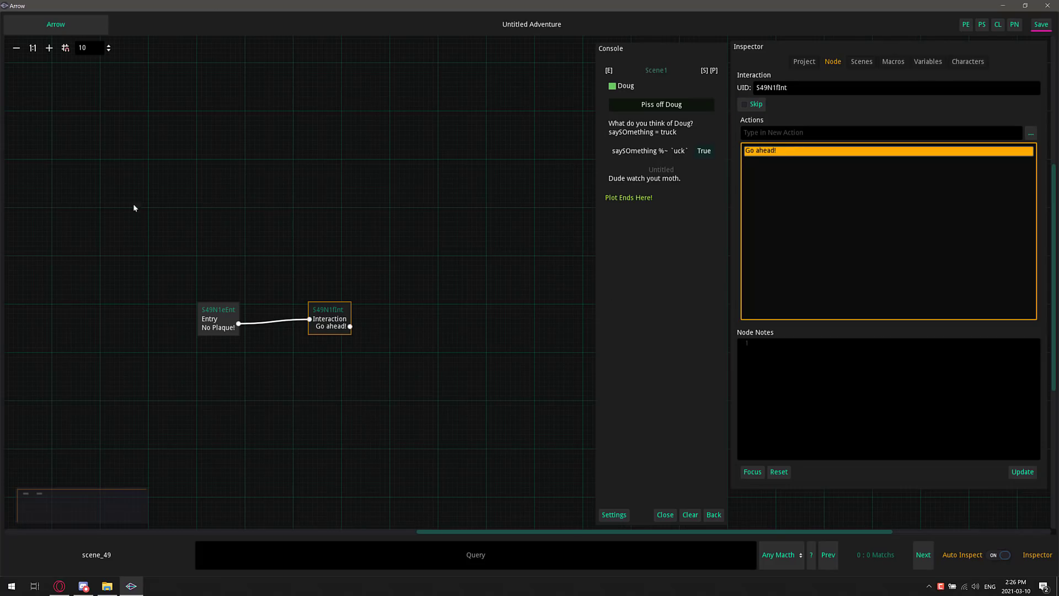
Reopen the SecondScene2 scene and inspect the properties of the MoveToScene2 Jump node and the Scene1 Entry node.
click(857, 62)
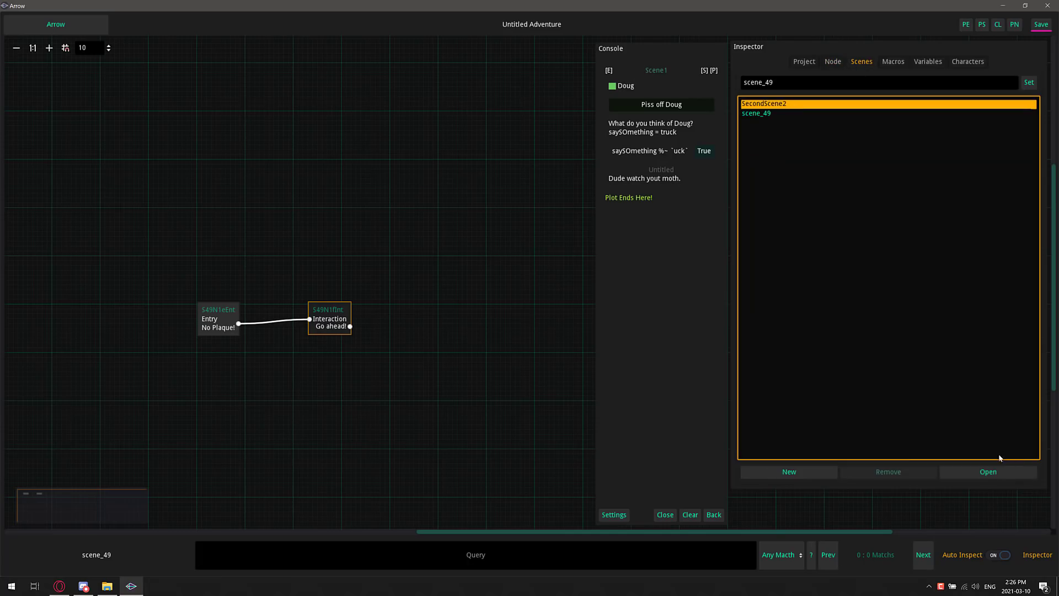
click(987, 472)
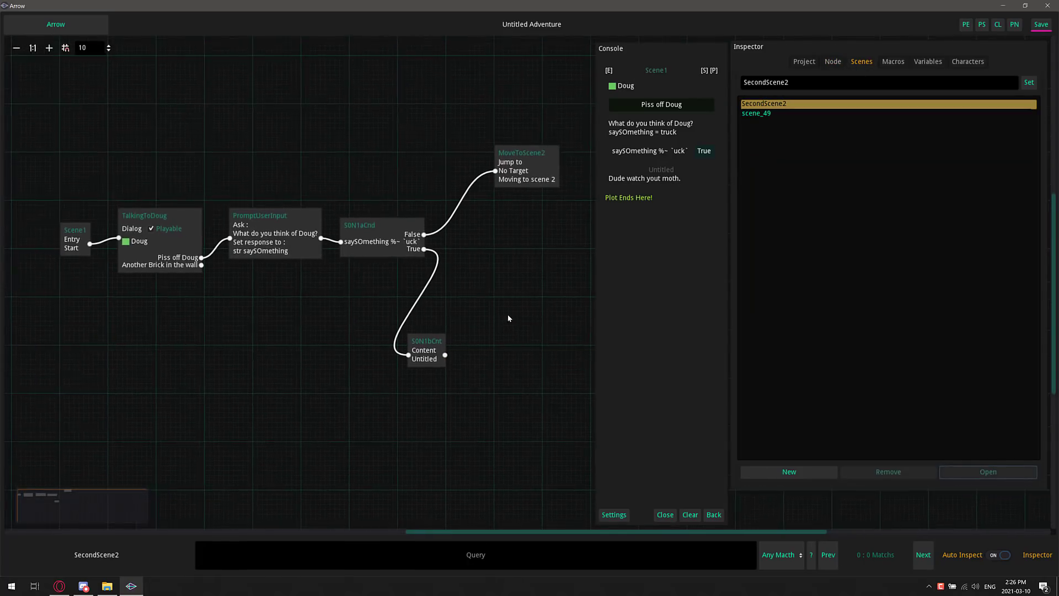
scroll(303, 273, down, 2)
click(544, 138)
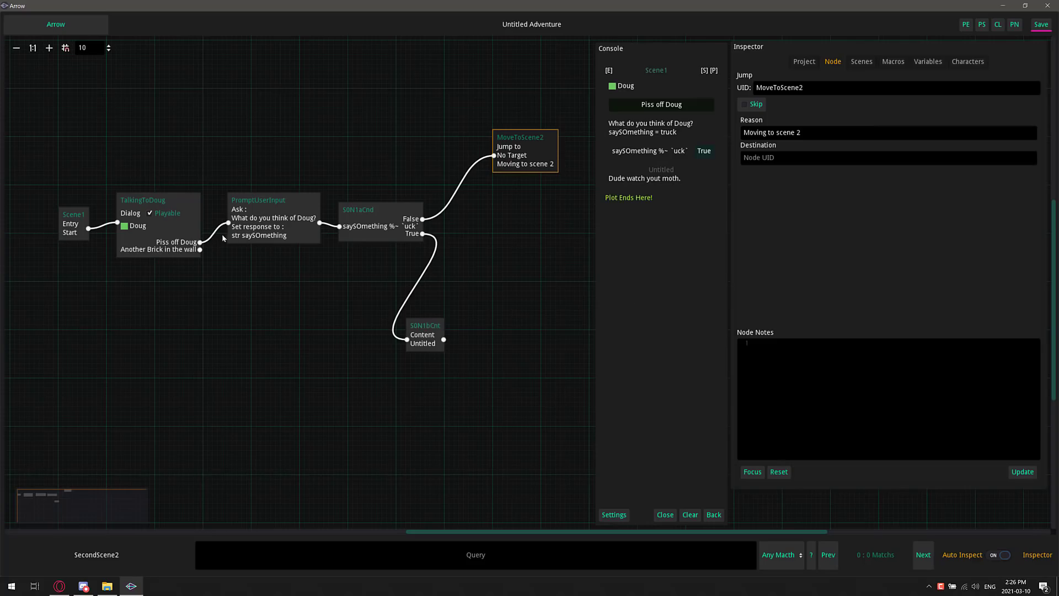
click(61, 221)
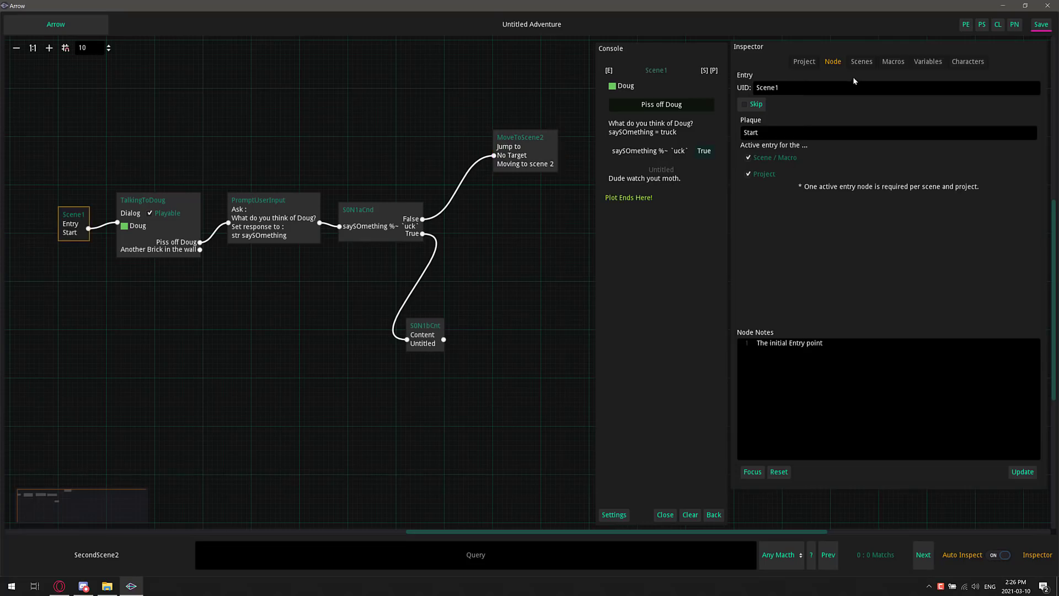
Playtest from the project entry, choosing Piss off Doug and answering "pleasant thoughts" to follow the False branch.
click(965, 24)
click(624, 106)
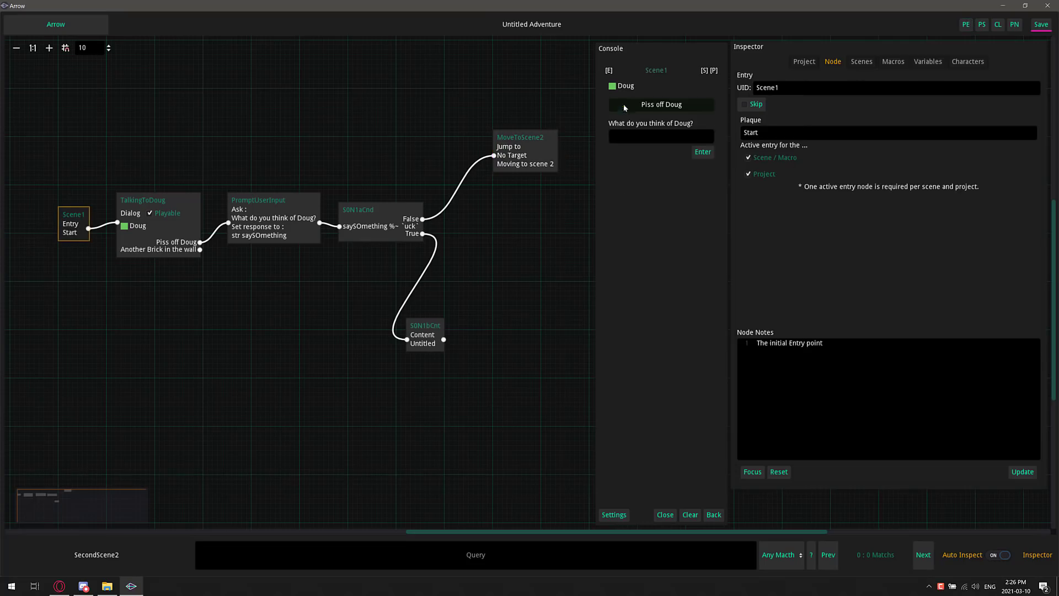
click(661, 137)
text(pleasant thoug)
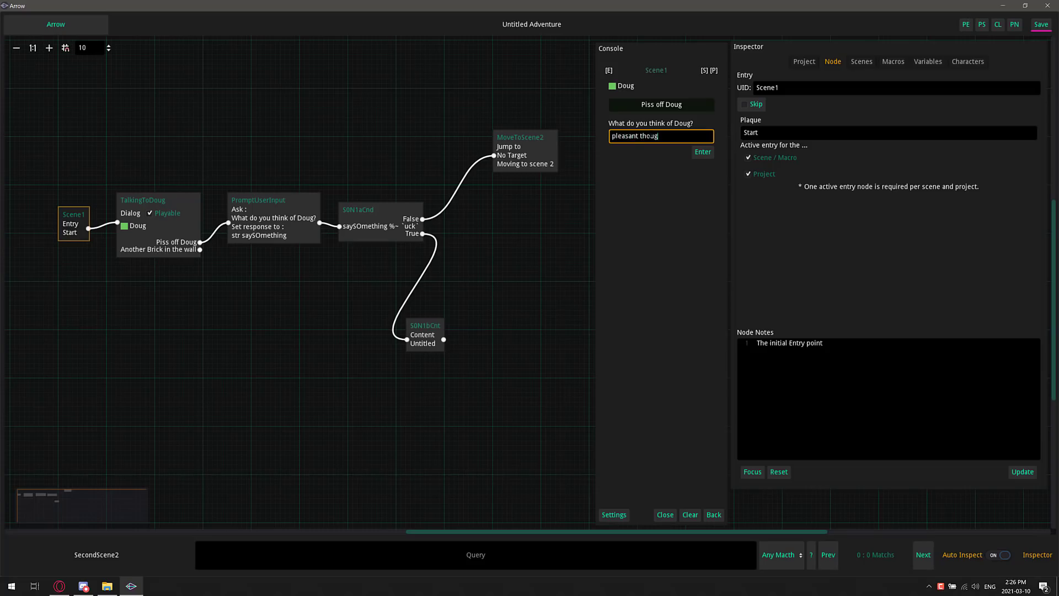
text(hts)
click(703, 152)
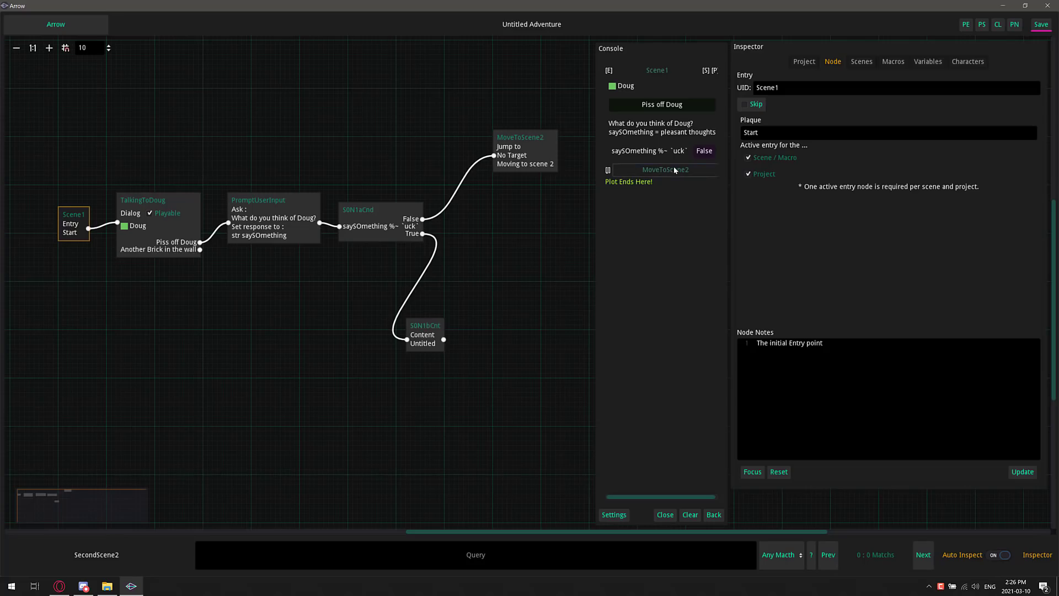
Try to set the destination of the MoveToScene2 Jump node to Scene2.
click(527, 145)
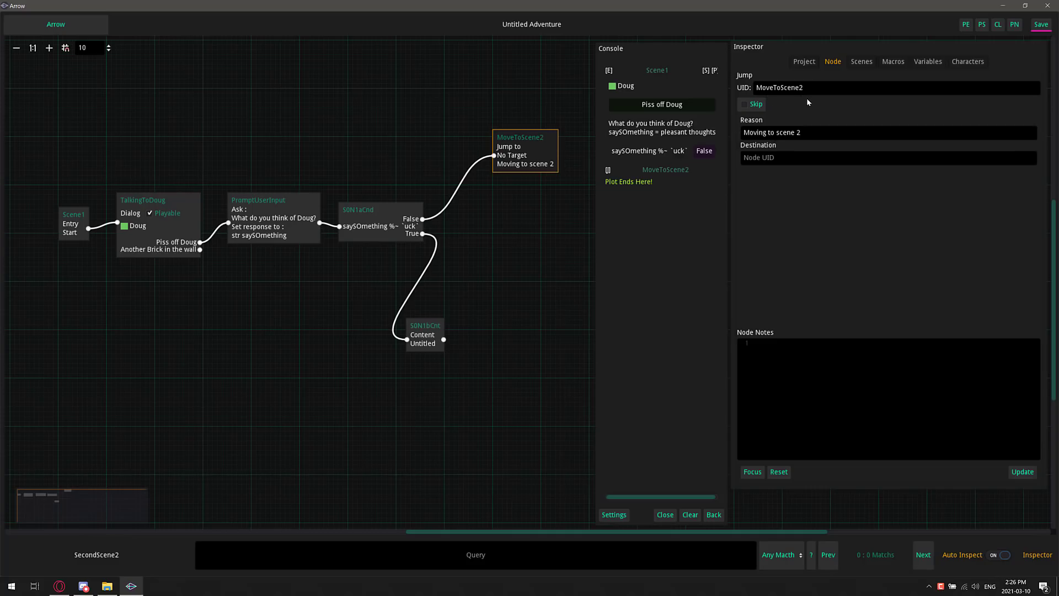
click(744, 158)
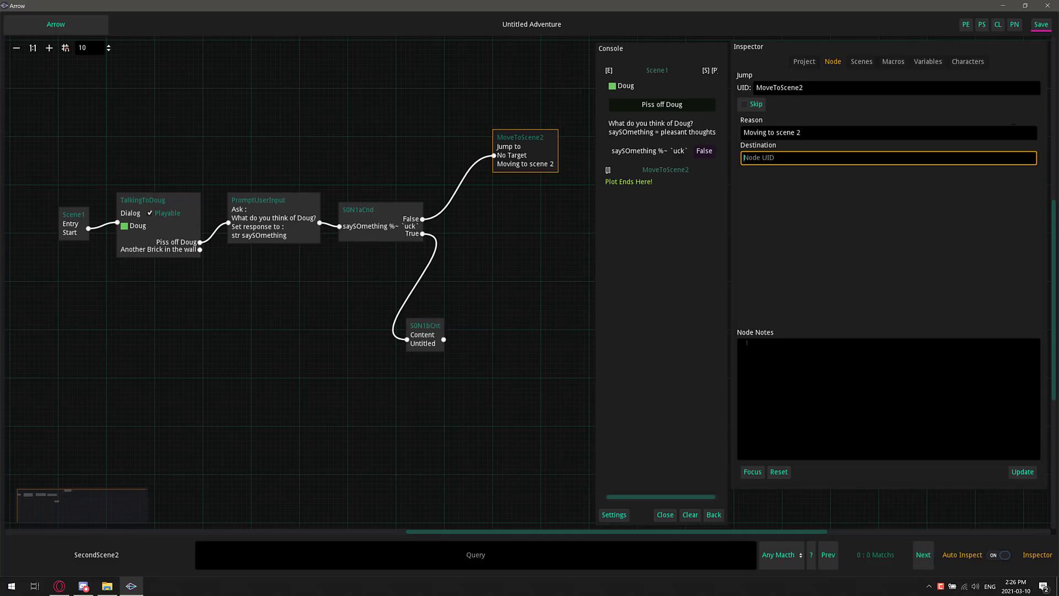
text(Scene2)
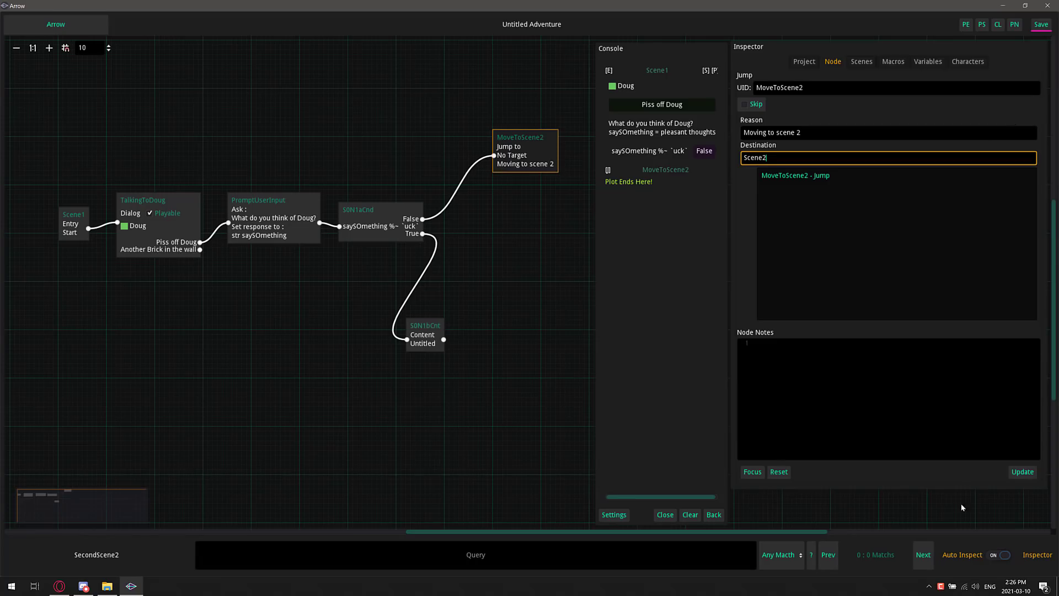
click(1022, 472)
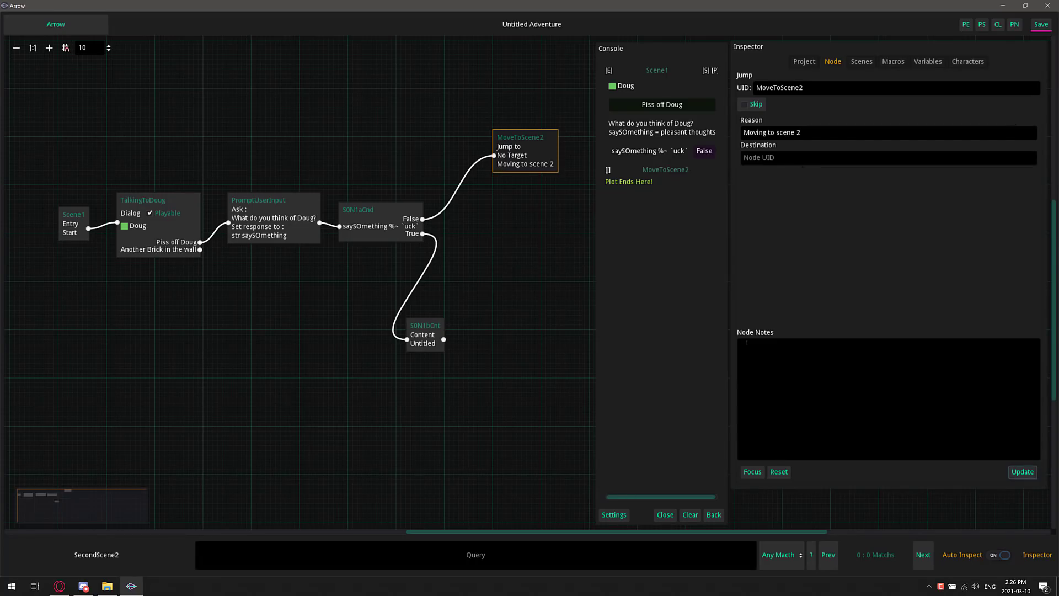
click(801, 159)
text(Sce)
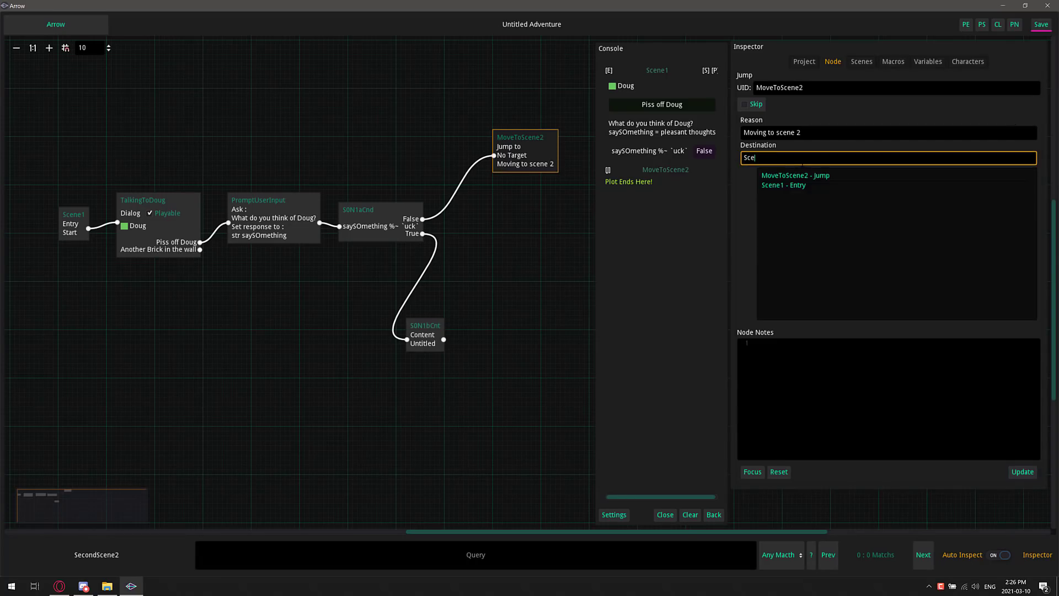
text(ne)
Open scene_49 and set its Entry node's UID to Scene2, applying the update.
click(861, 61)
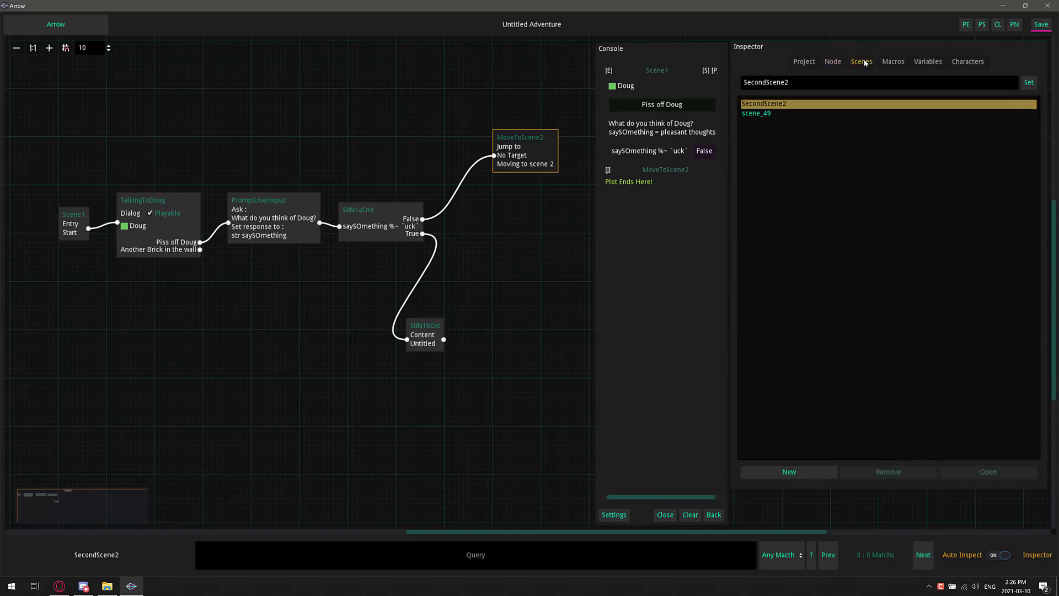
click(759, 114)
click(995, 475)
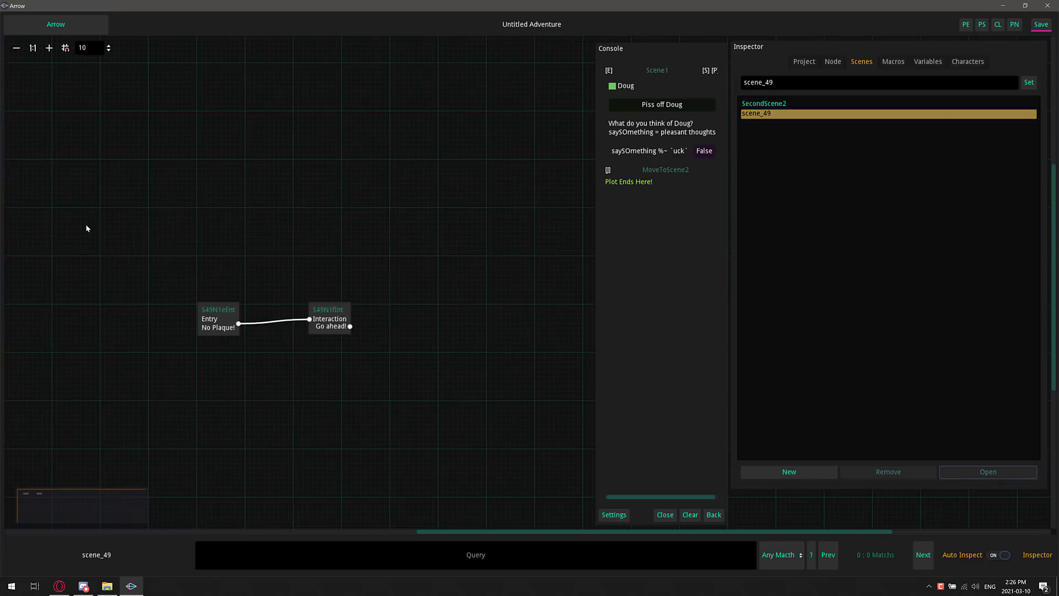
click(230, 324)
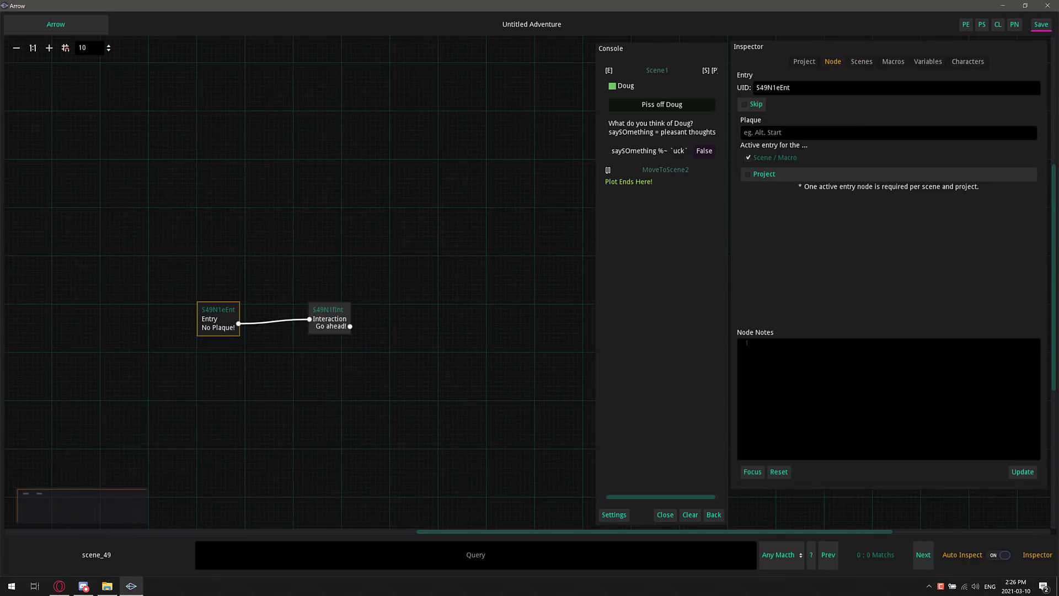
click(790, 87)
key(ctrl+a)
text(Scene)
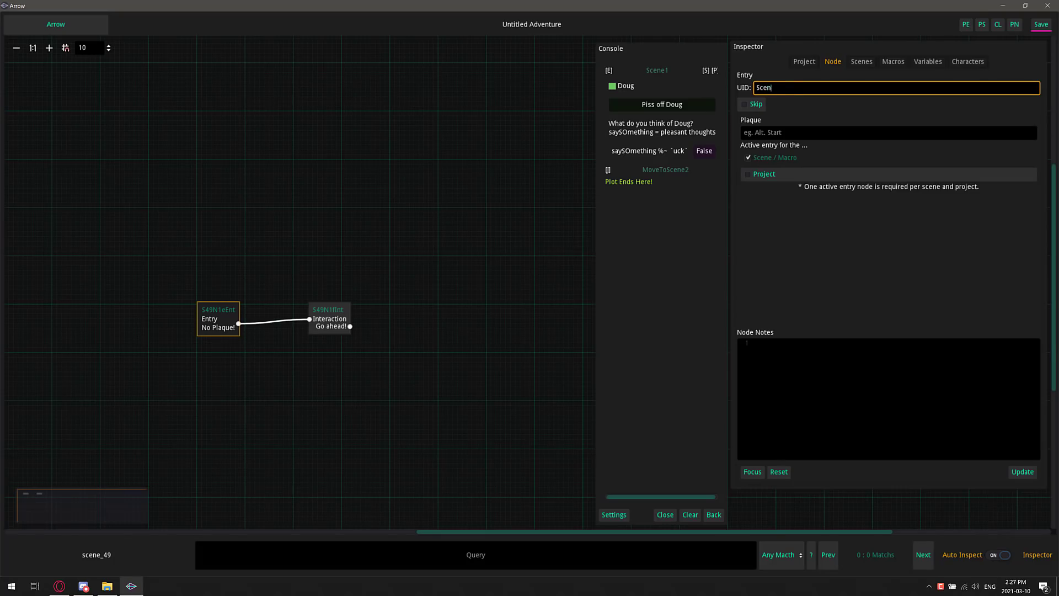
click(1022, 471)
click(405, 278)
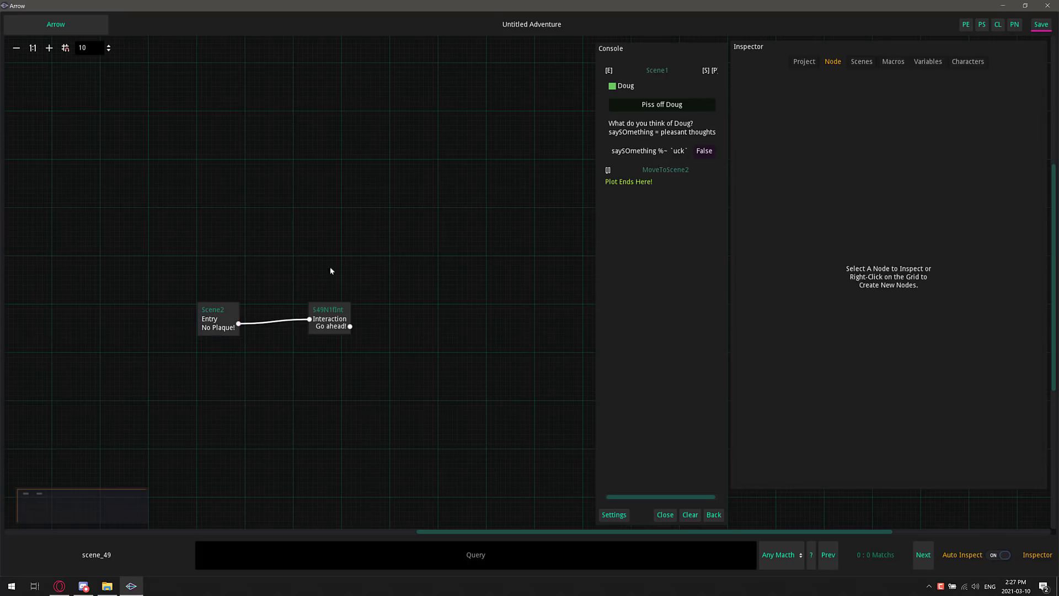
click(218, 312)
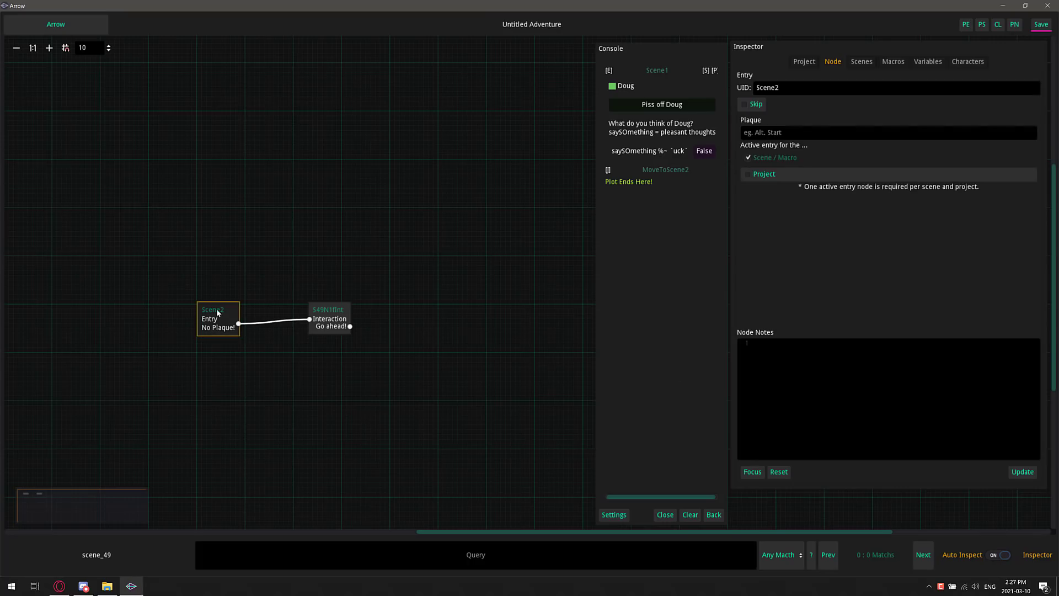
Reopen the SecondScene2 scene and set the MoveToScene2 Jump node's destination to the Scene2 Entry node.
click(868, 64)
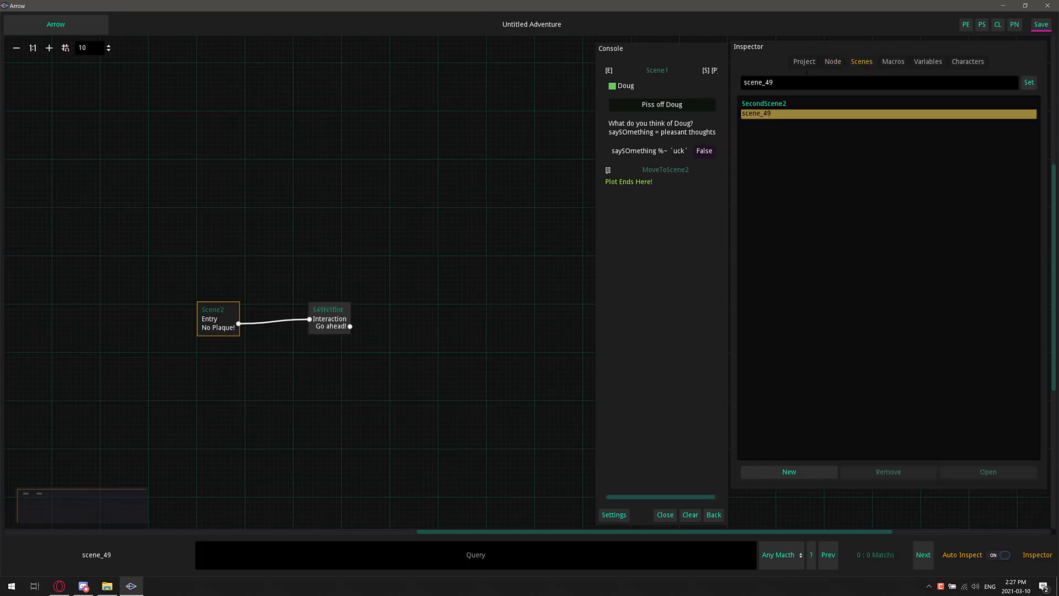
click(779, 104)
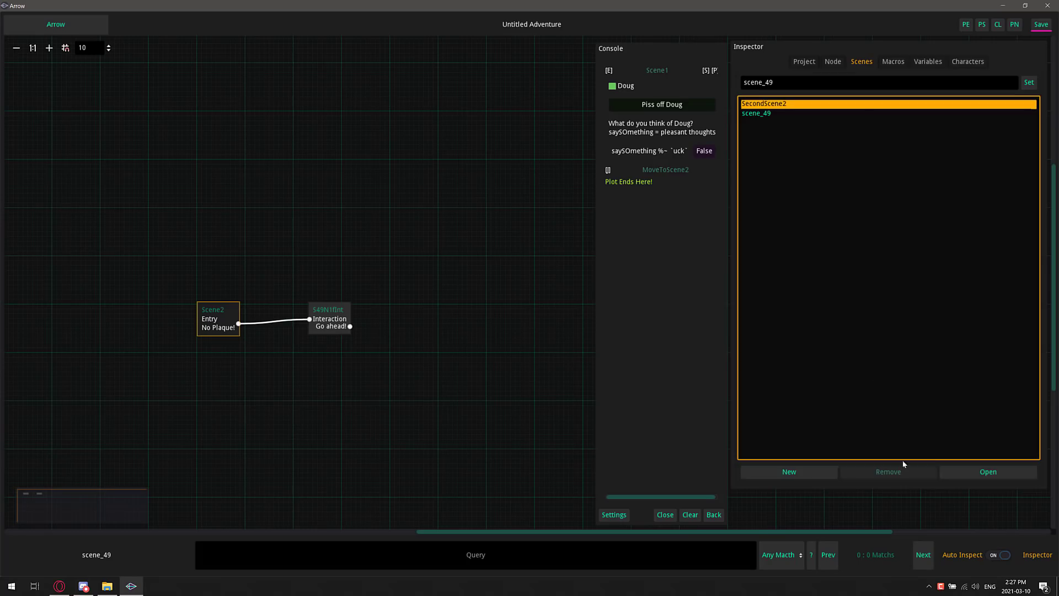
click(988, 472)
click(529, 138)
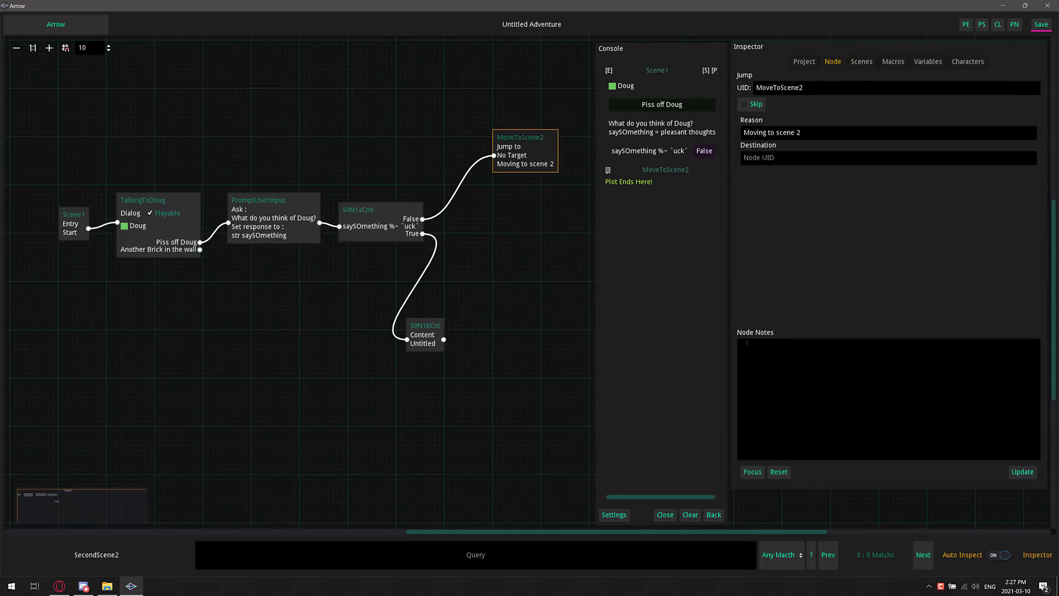
click(755, 157)
text(Scen)
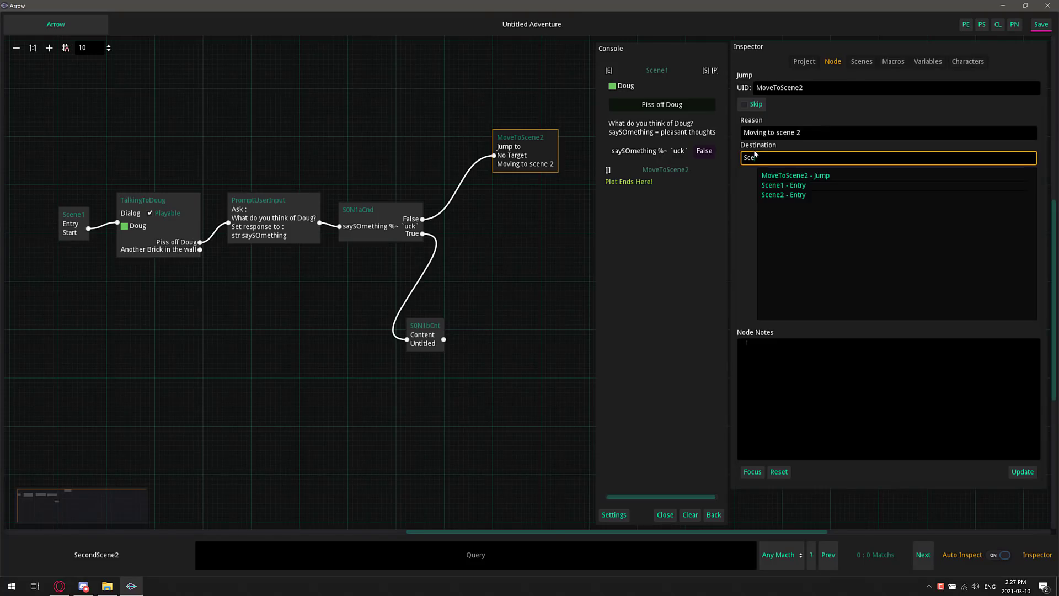
text(e2)
click(783, 185)
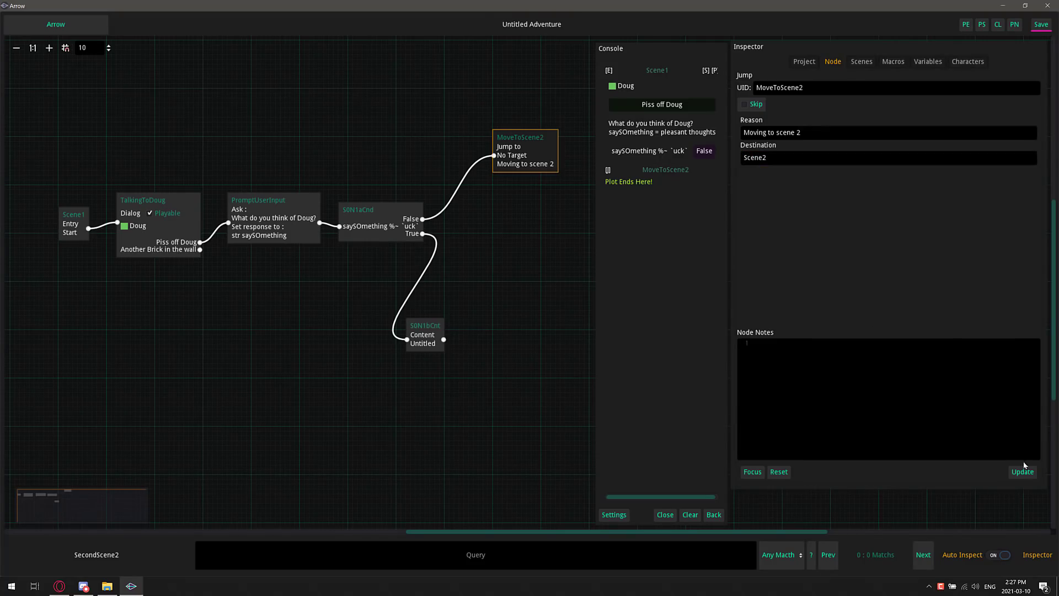
click(1023, 468)
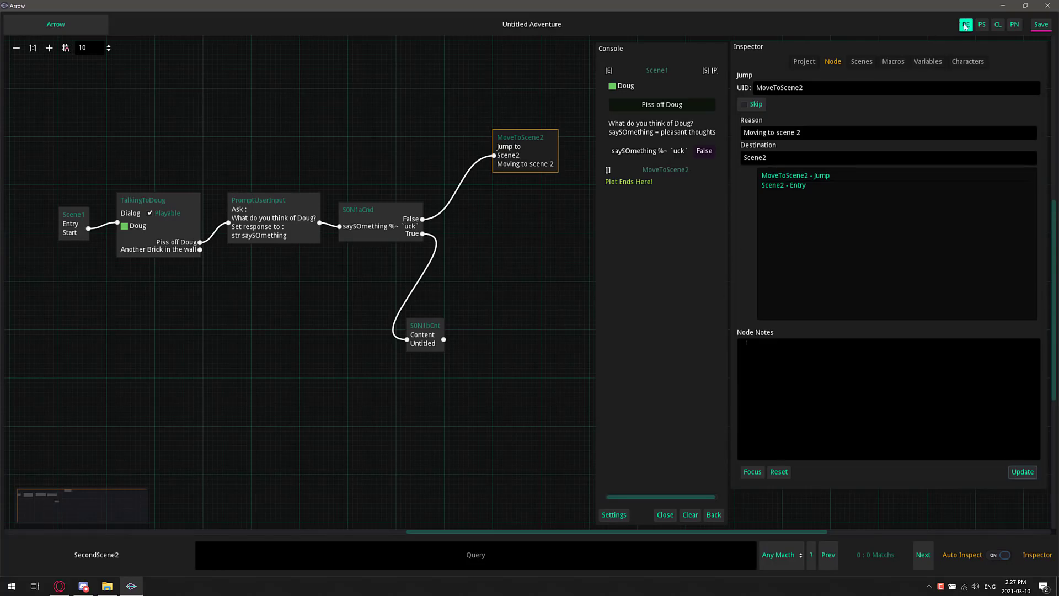
Playtest from the project entry, choosing Piss off Doug, answering "asdfasfd", following the False branch and taking Go ahead! in the second scene.
click(966, 24)
click(634, 104)
click(661, 136)
text(asdfasfd)
click(702, 151)
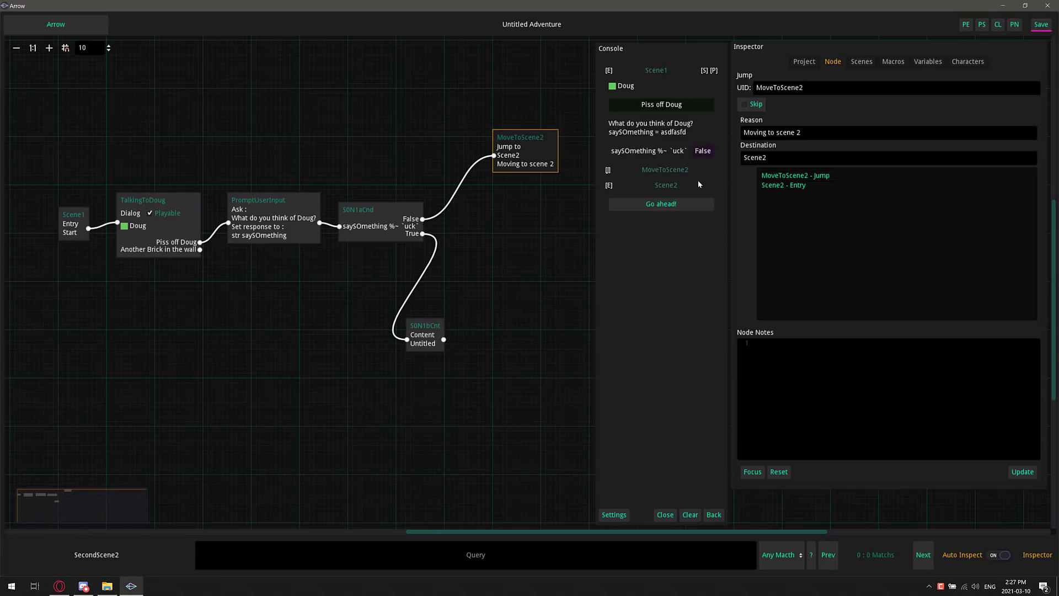
click(651, 206)
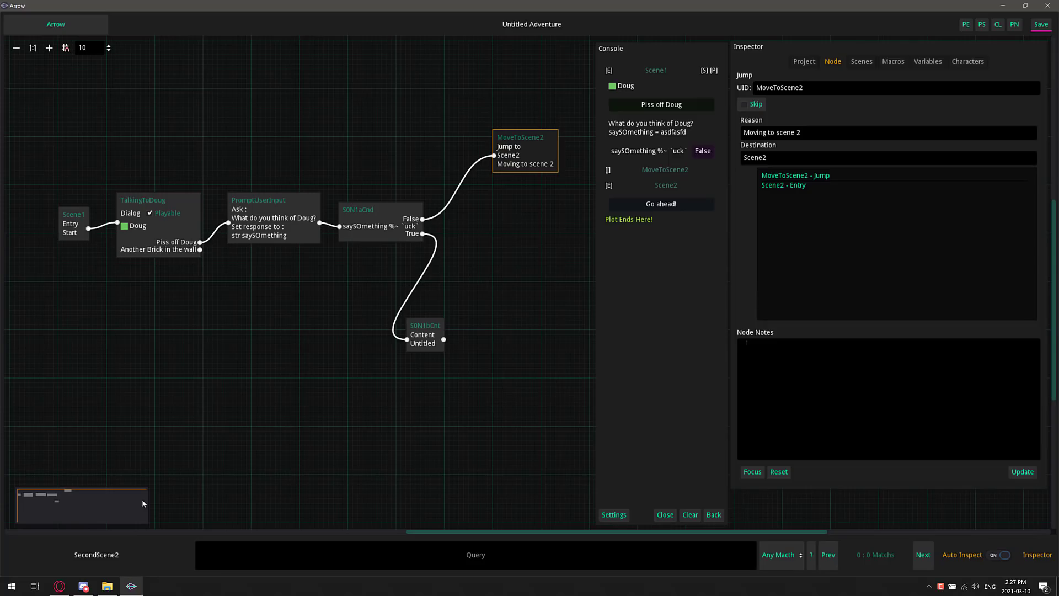
Export the project as playable HTML to the C:/temp folder with the file name MyGame.html.
click(809, 64)
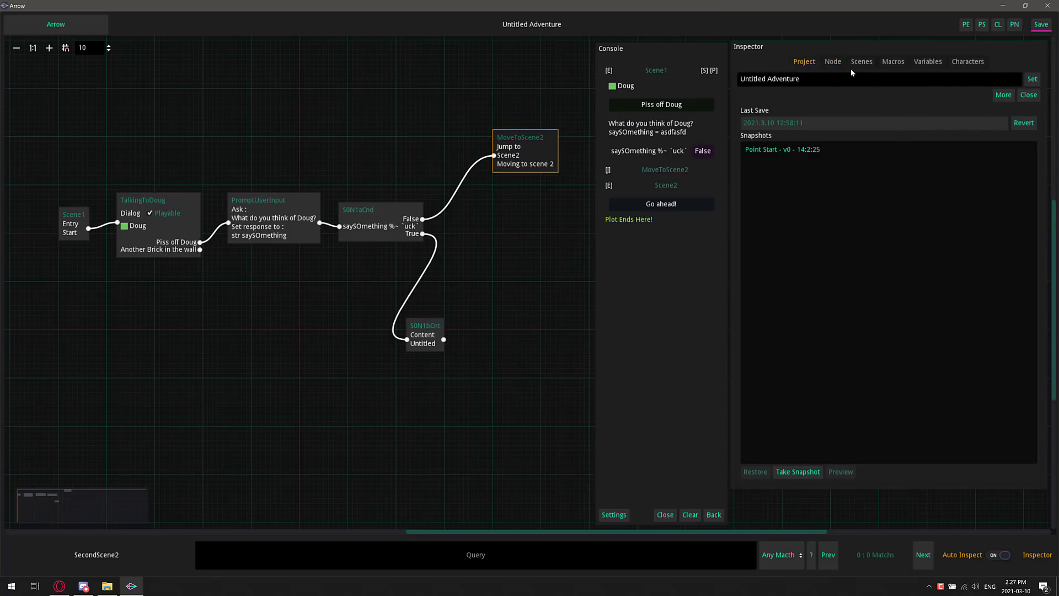
click(996, 95)
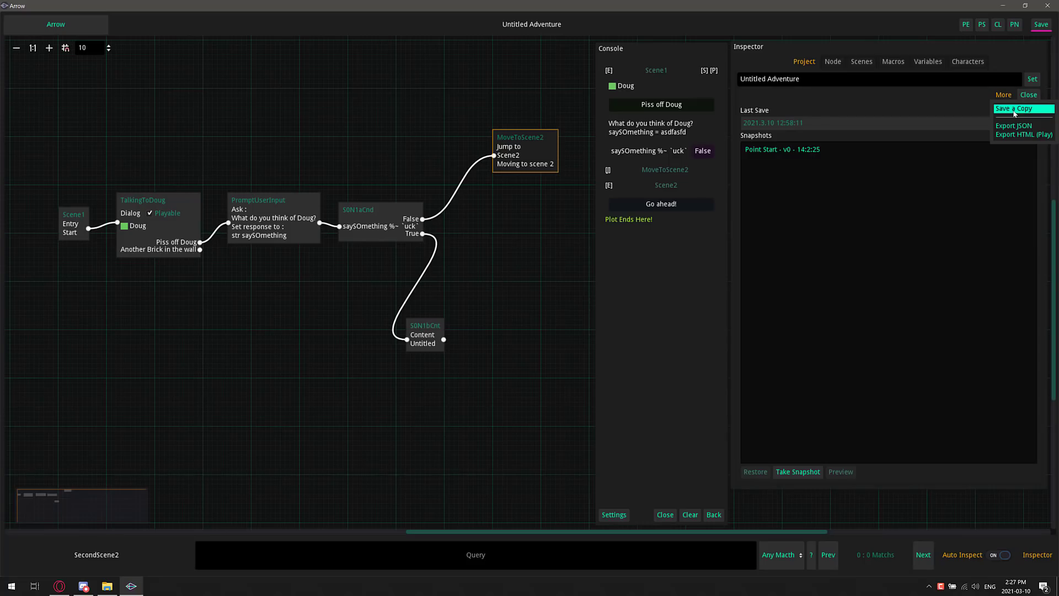
click(1023, 134)
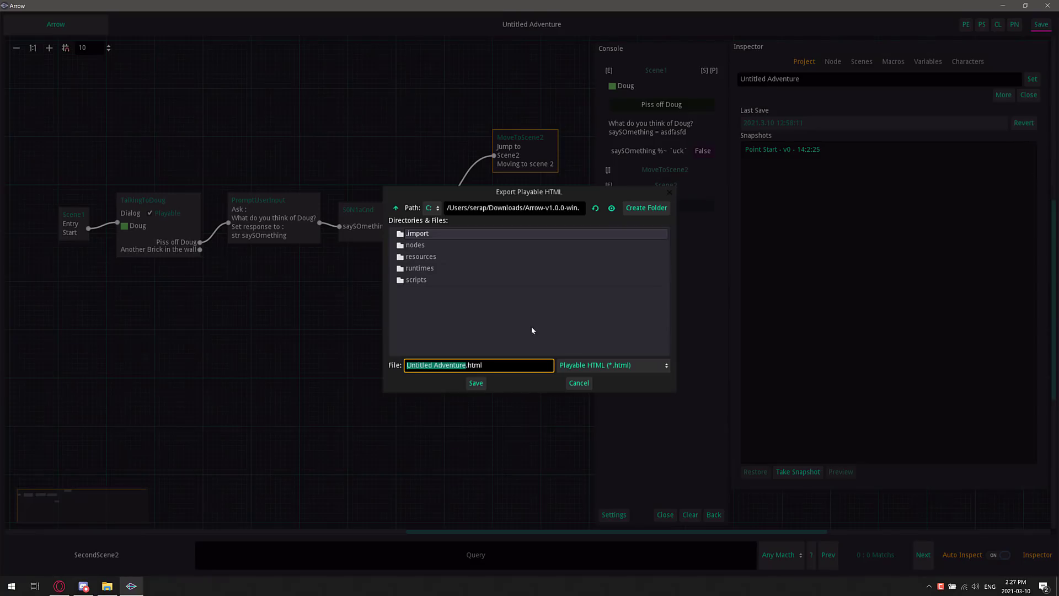
click(395, 207)
click(395, 208)
click(396, 207)
click(396, 208)
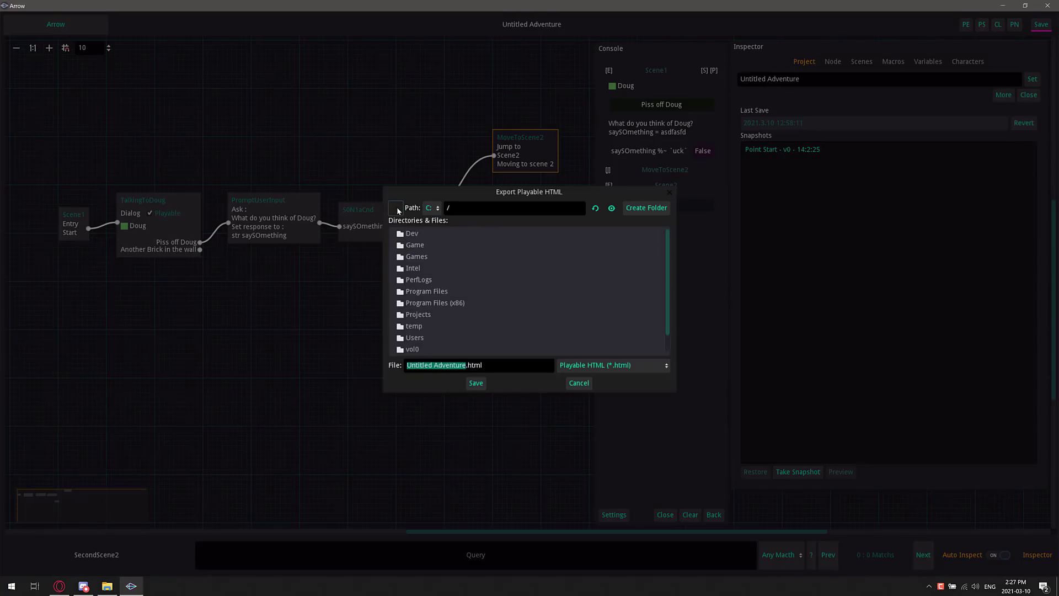
double_click(414, 326)
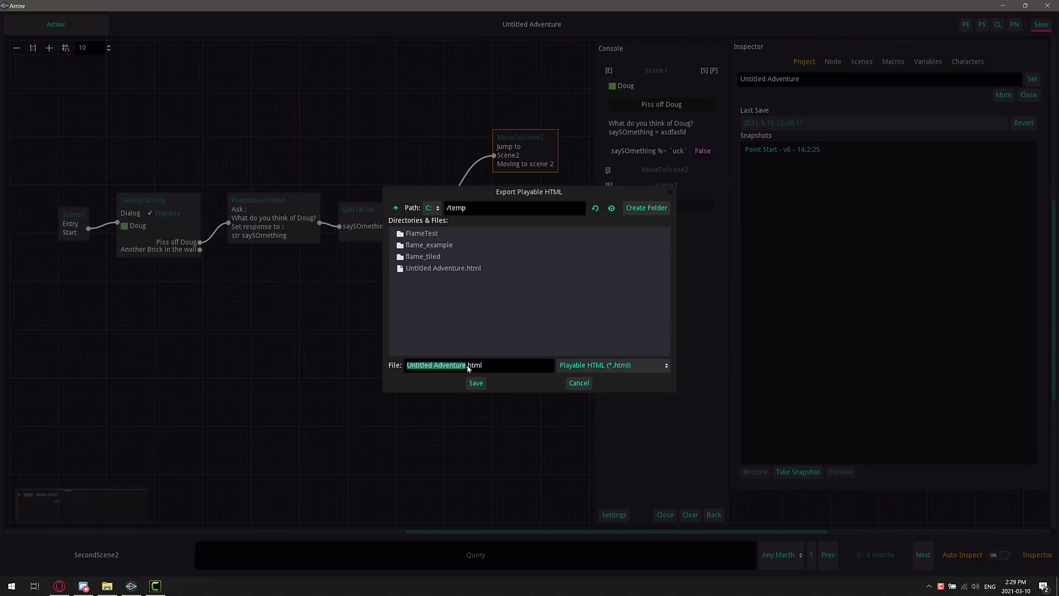
click(466, 367)
key(shift+Home)
text(MyAdventure)
click(480, 381)
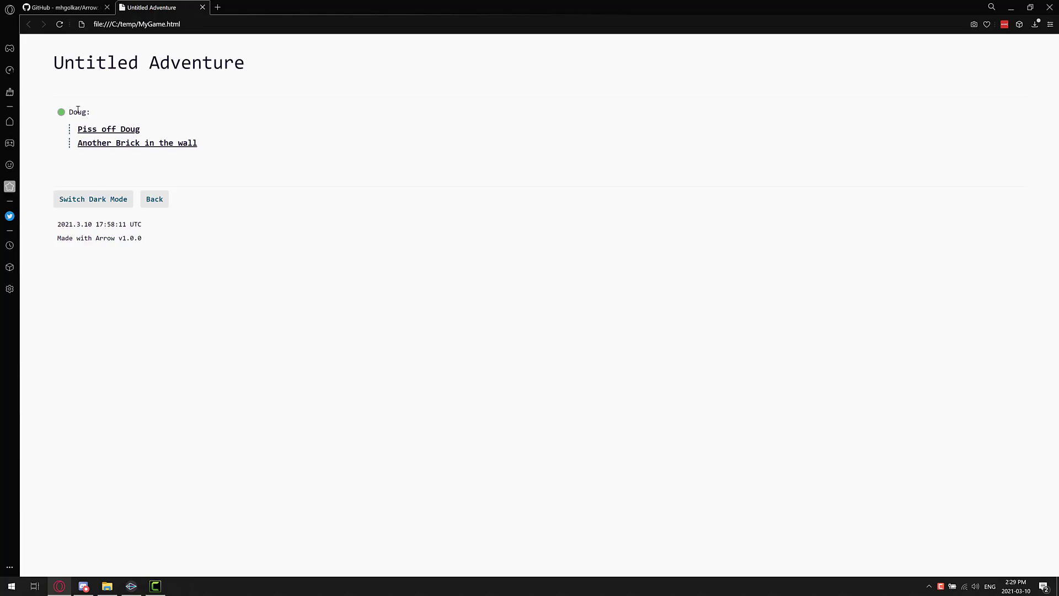
Play the exported MyGame.html page, choosing Piss off Doug and answering "truck", continue past the content, step back once and reload the page.
click(116, 130)
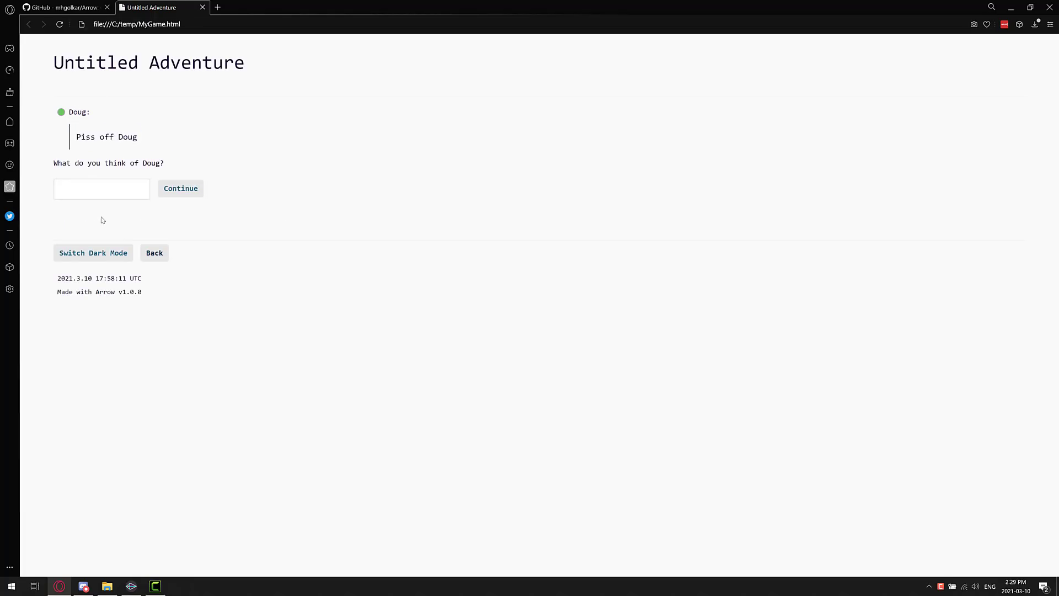
click(103, 191)
text(truck)
click(184, 192)
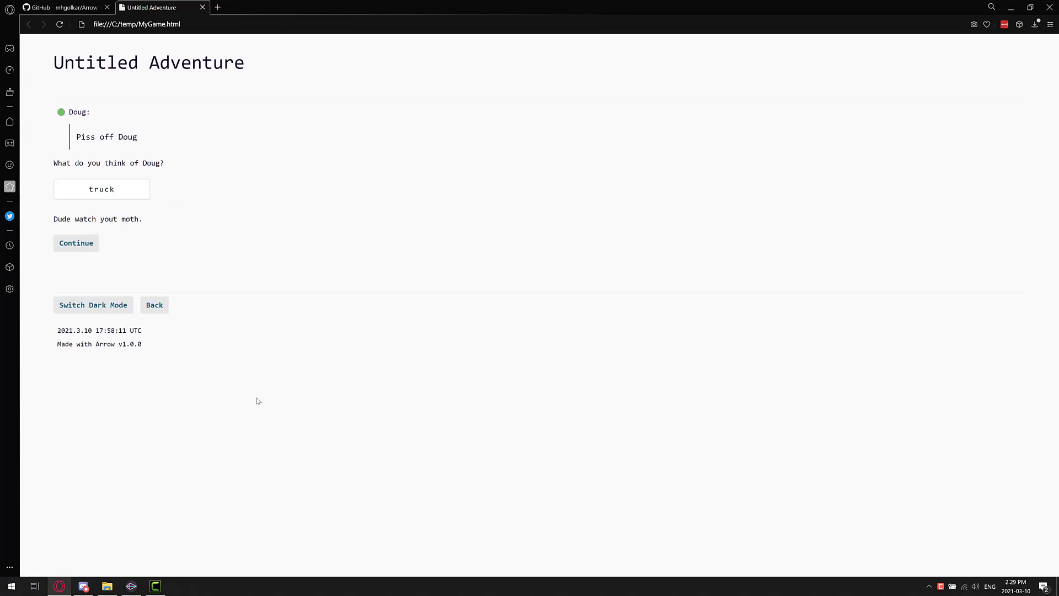
click(94, 243)
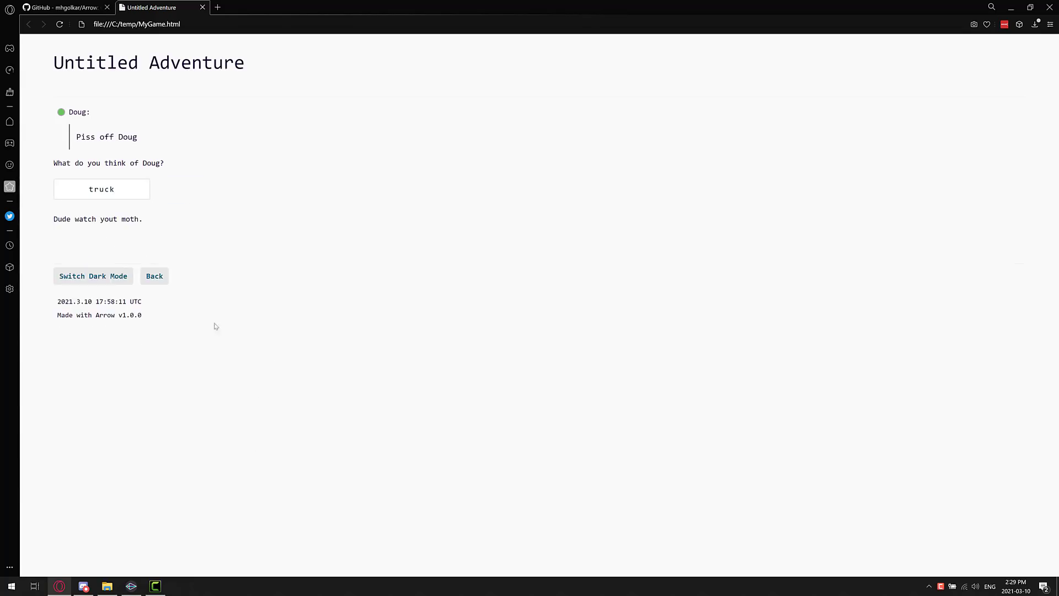
click(155, 276)
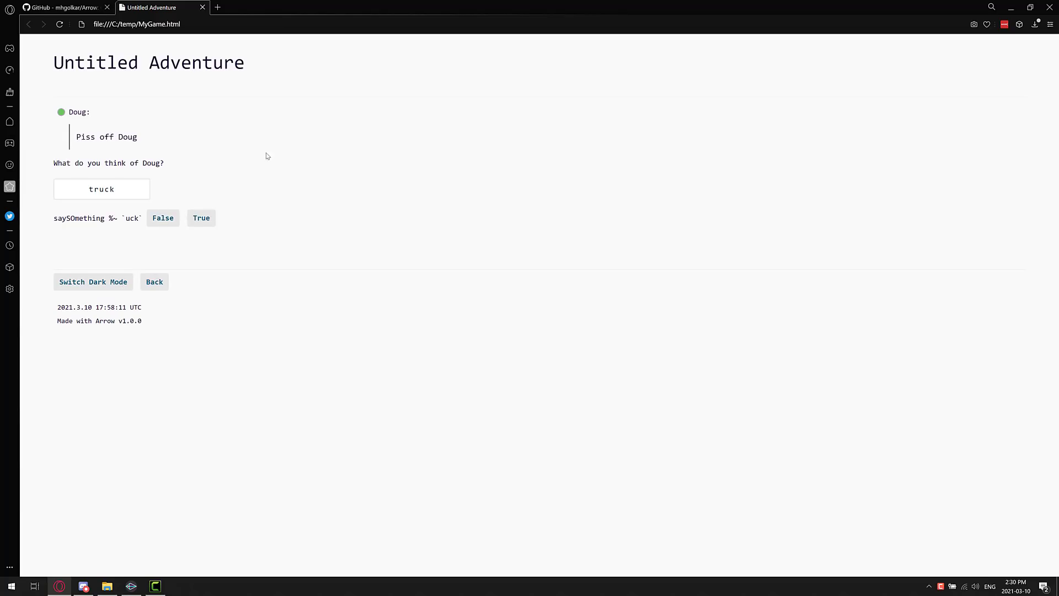
click(59, 23)
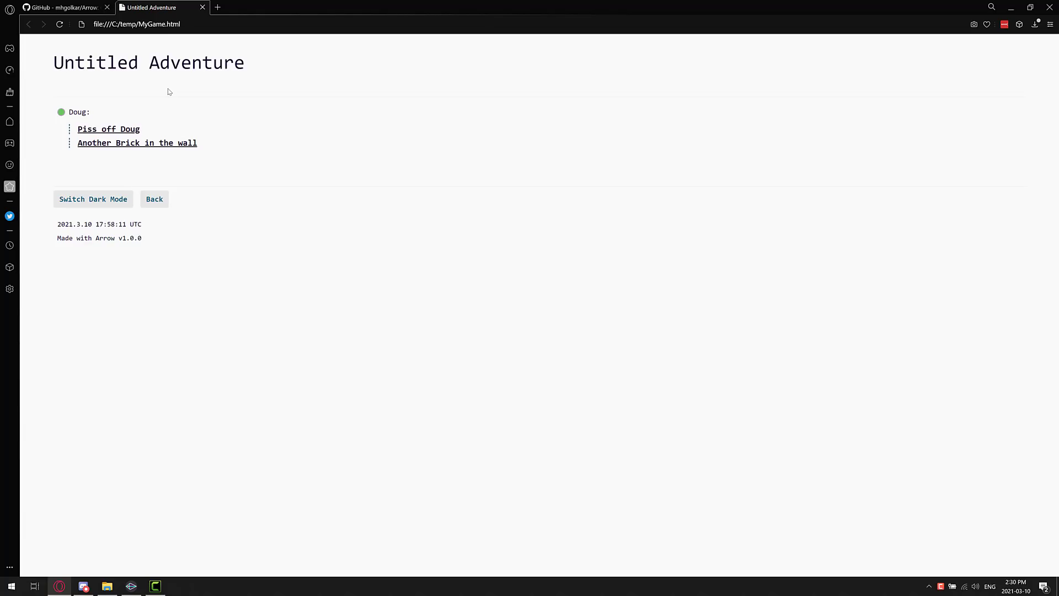
Switch back to Arrow and insert a Randomizer node in the empty area below the MoveToScene2 node.
key(alt+Tab)
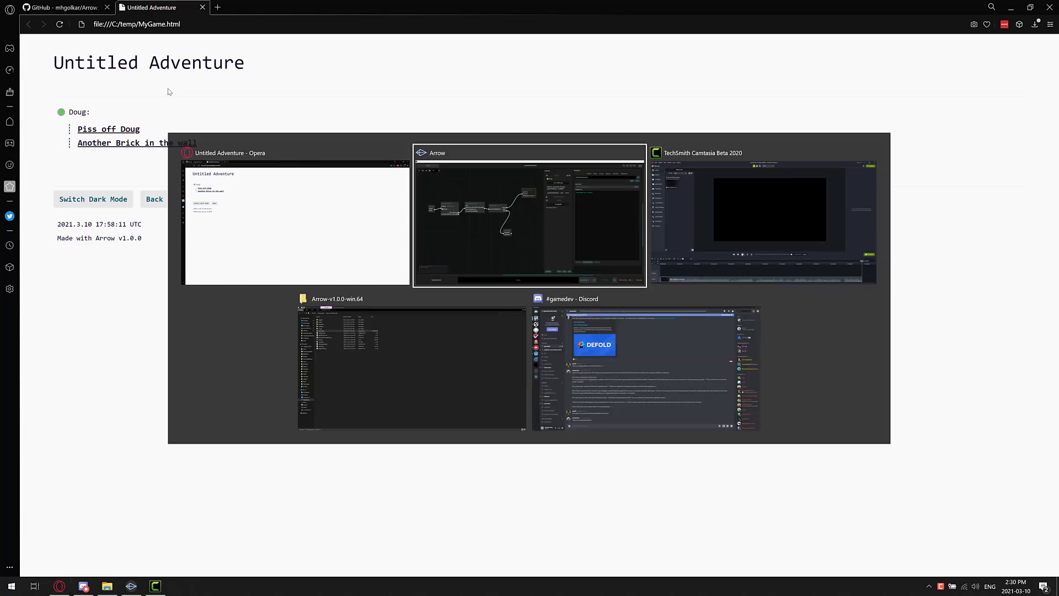
right_click(495, 217)
click(497, 221)
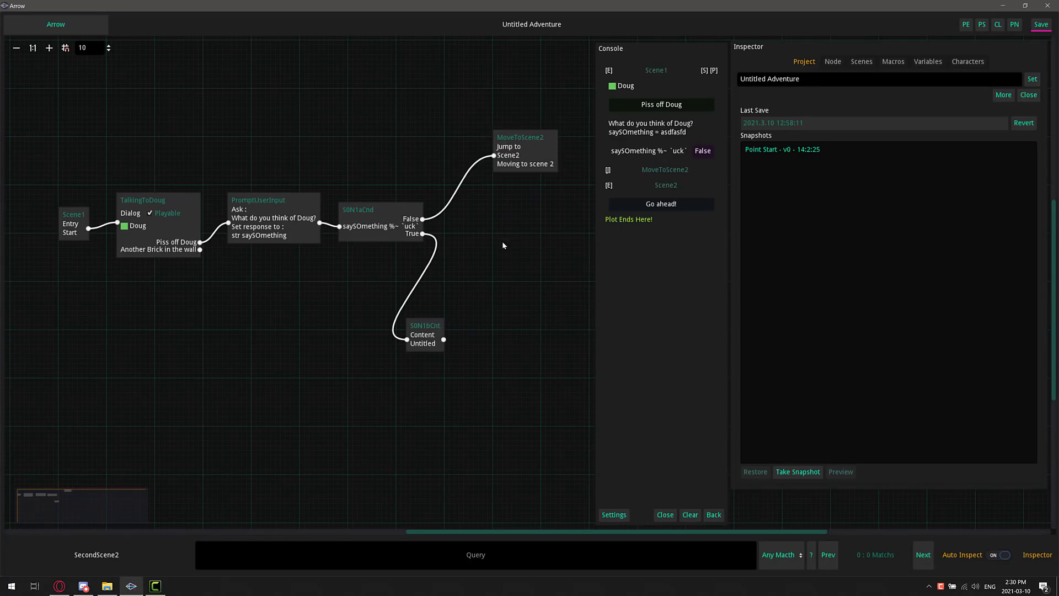
right_click(503, 263)
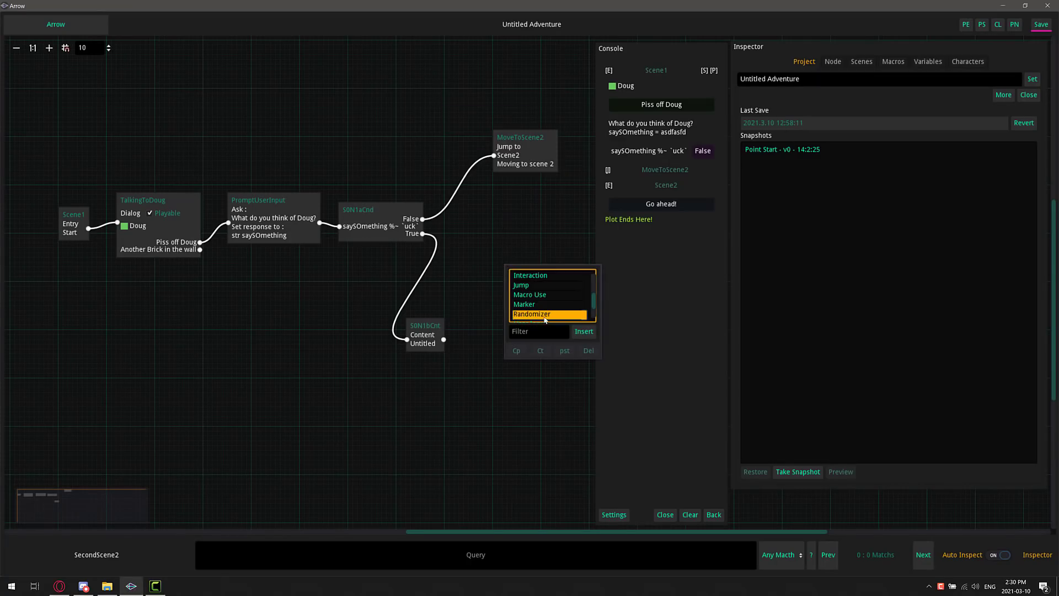
double_click(554, 314)
Insert a Macro Use node on the grid below the Randomizer node.
right_click(480, 349)
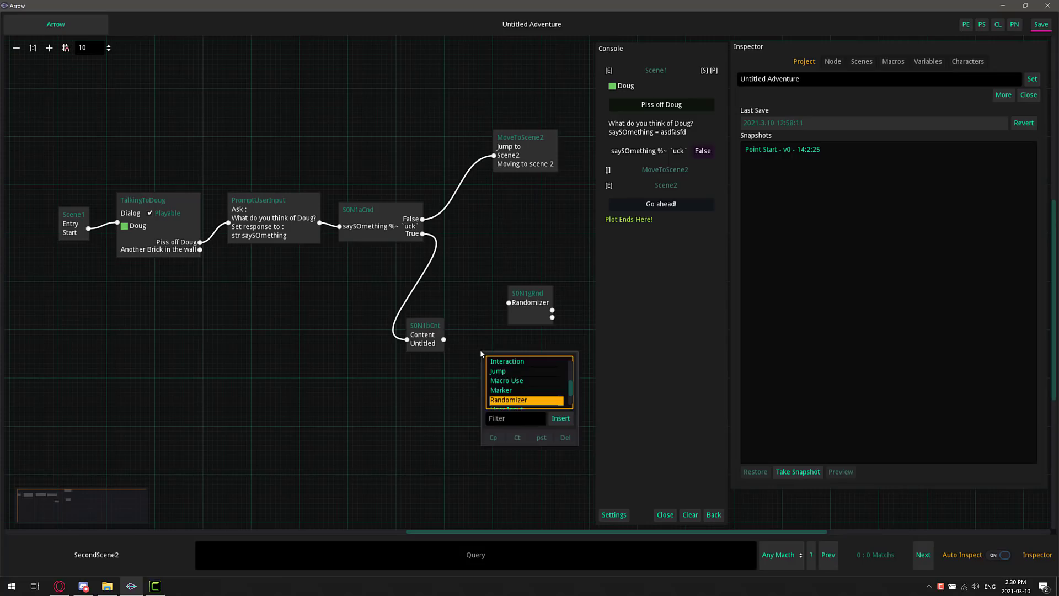
scroll(515, 376, down, 1)
scroll(515, 376, up, 1)
double_click(501, 380)
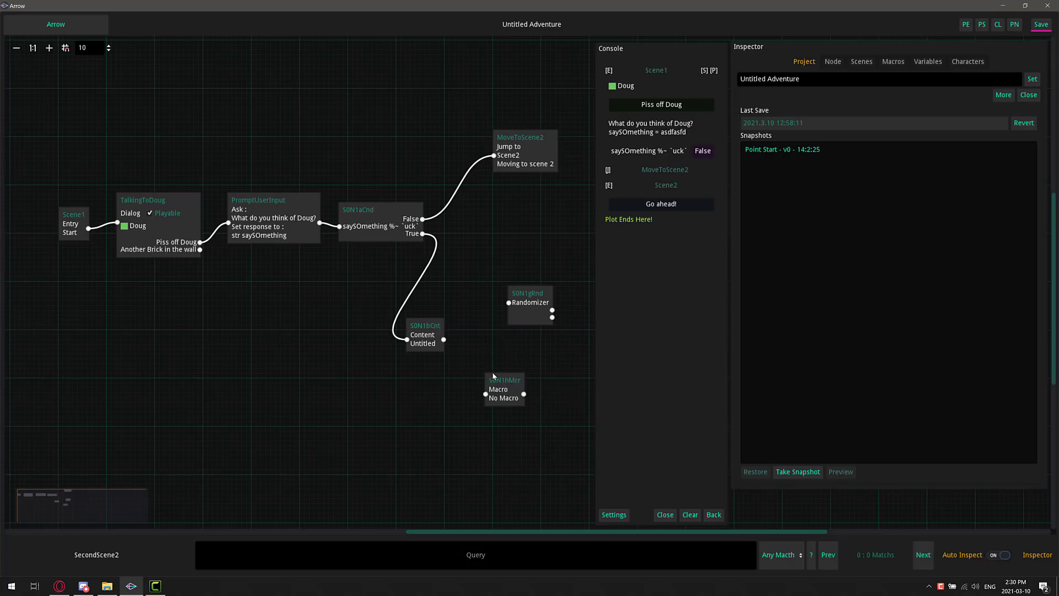
Move the Macro Use node slightly away from the Content node, and open macro_11 to view its graph.
drag(497, 377, 524, 387)
click(893, 62)
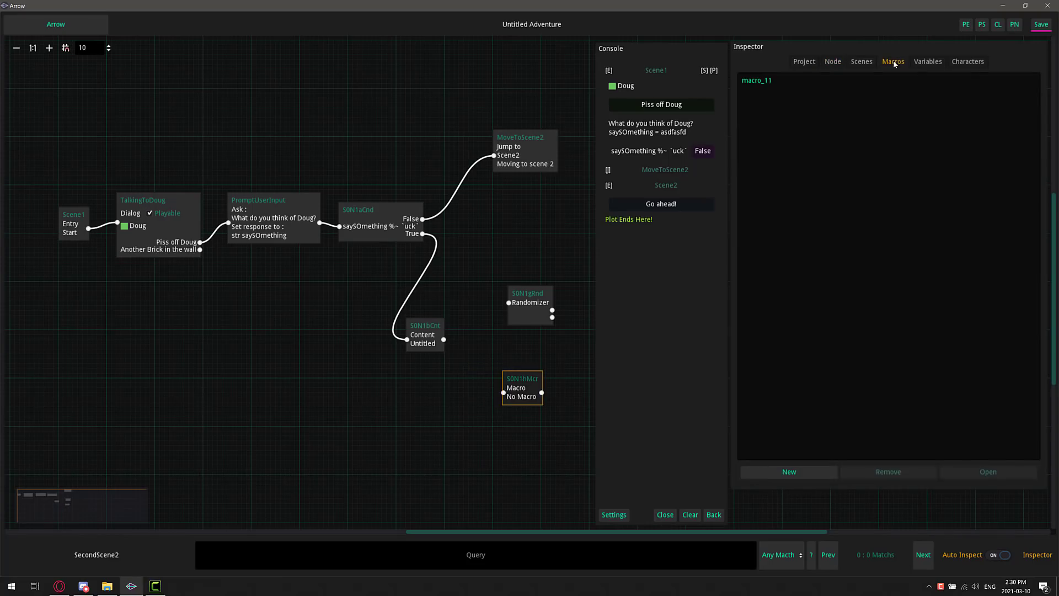
click(759, 81)
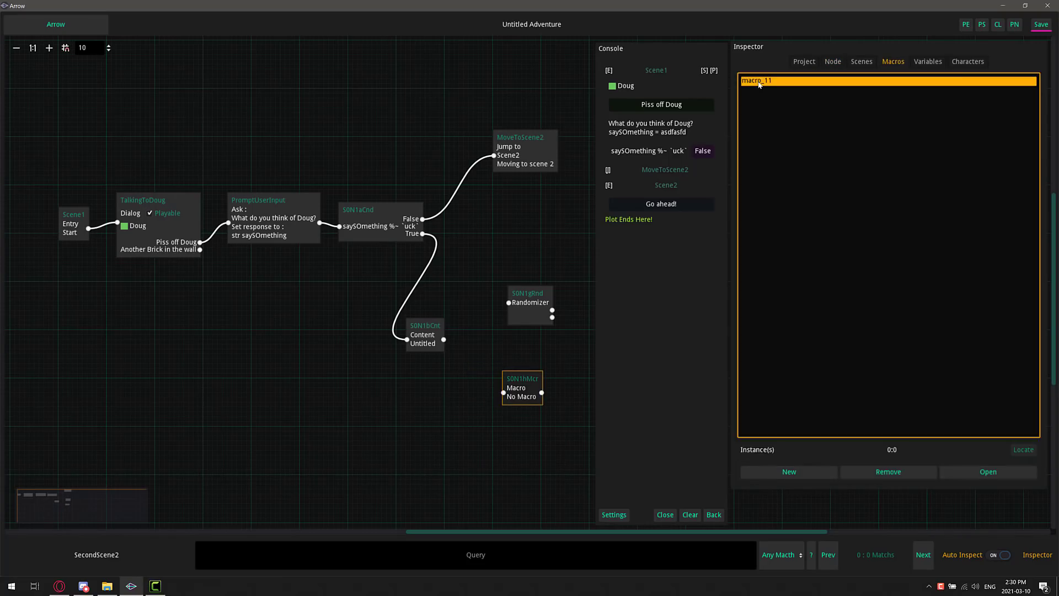
click(988, 471)
drag(353, 242, 275, 249)
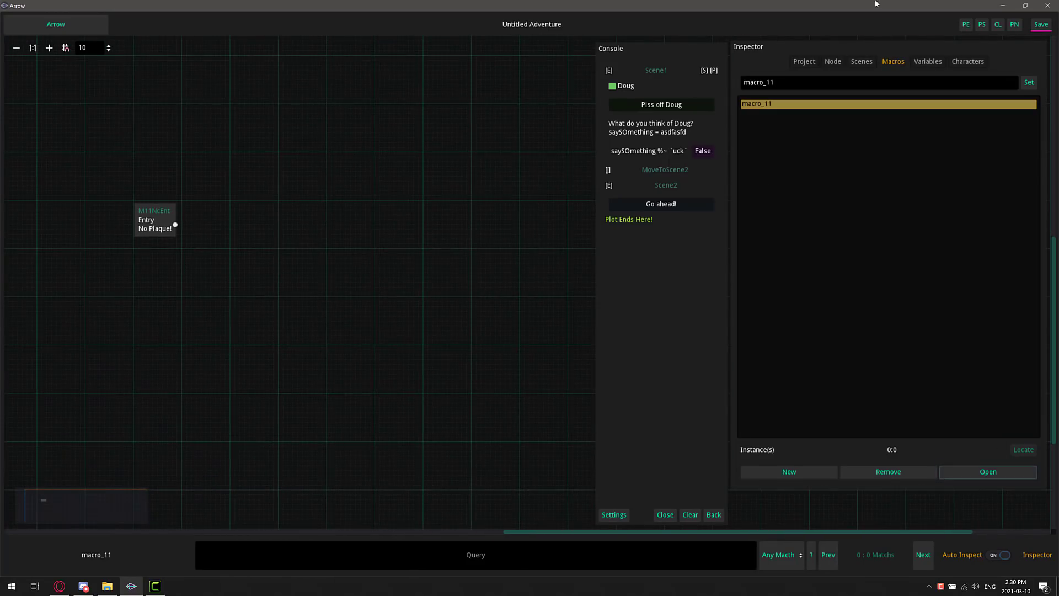
Return to the SecondScene2 scene by opening it from the project's scenes.
click(860, 62)
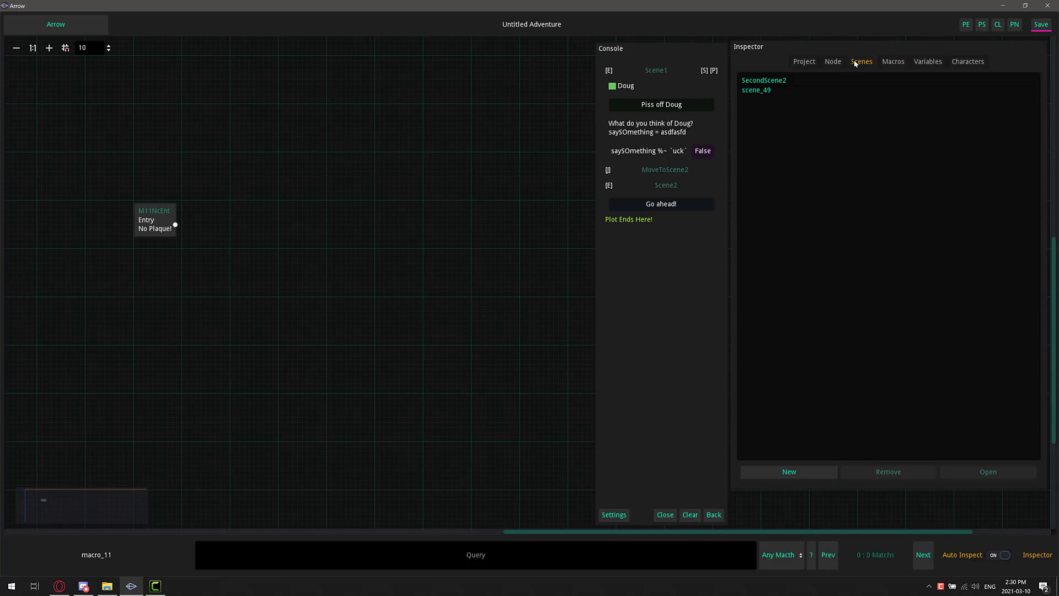
click(782, 83)
click(1005, 470)
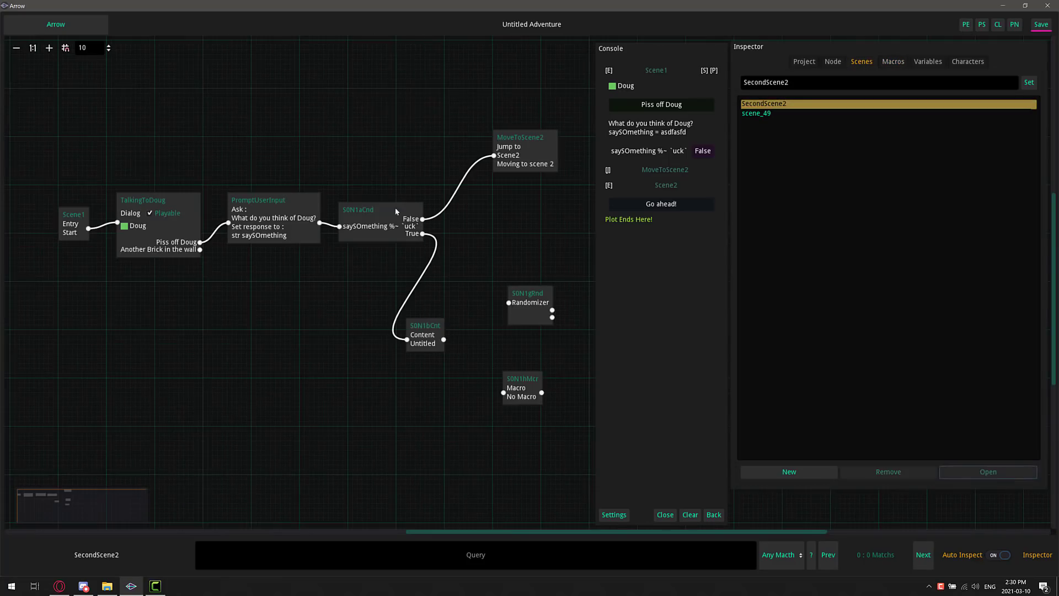
Insert a Variable Update node in the empty area to the right of the Randomizer and Macro Use nodes.
right_click(521, 294)
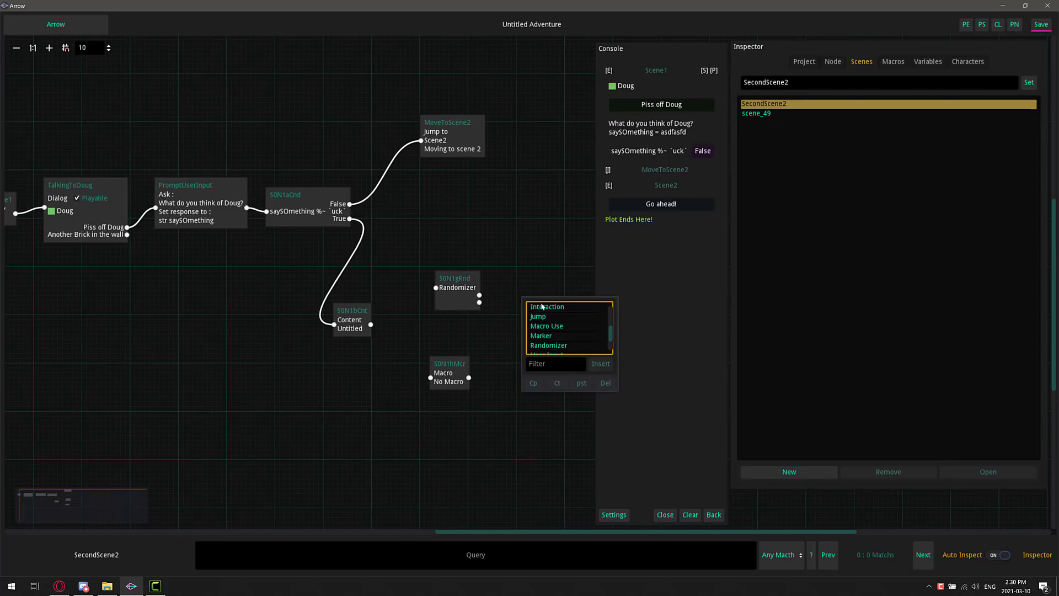
scroll(544, 326, up, 2)
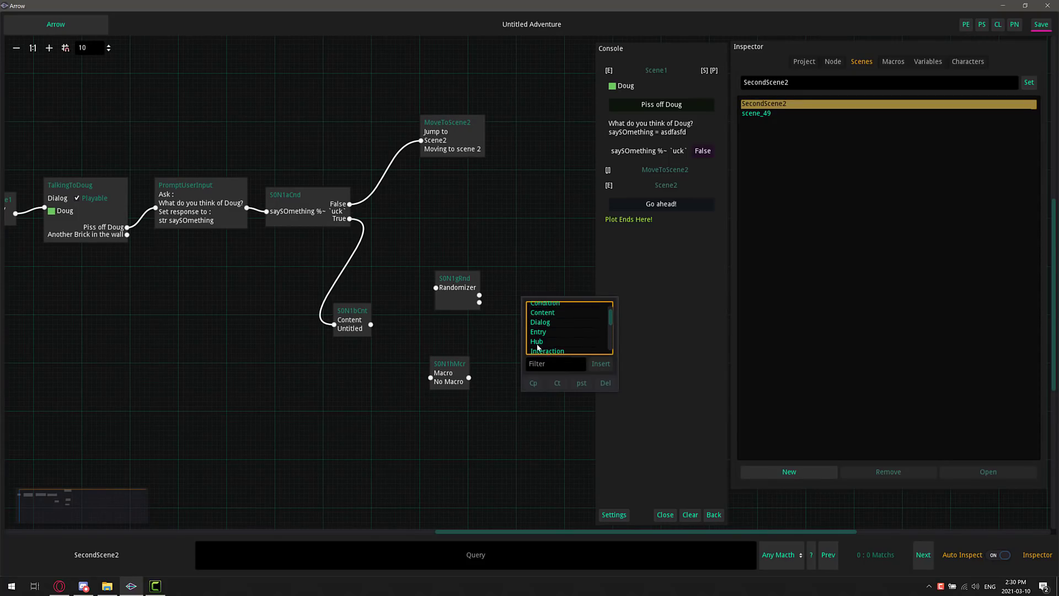
scroll(541, 338, up, 1)
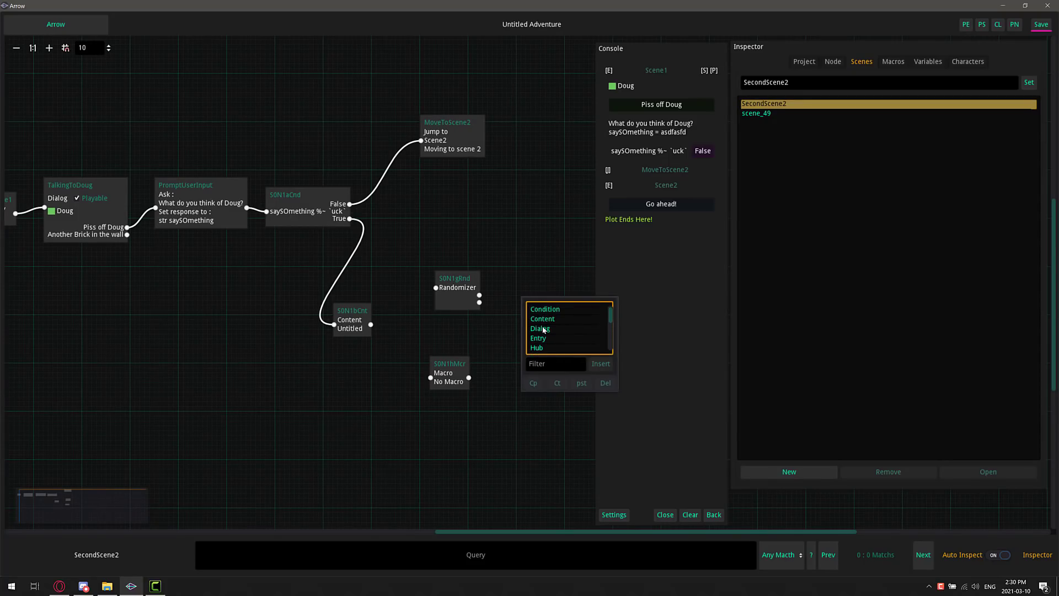
scroll(546, 326, down, 2)
scroll(545, 330, down, 5)
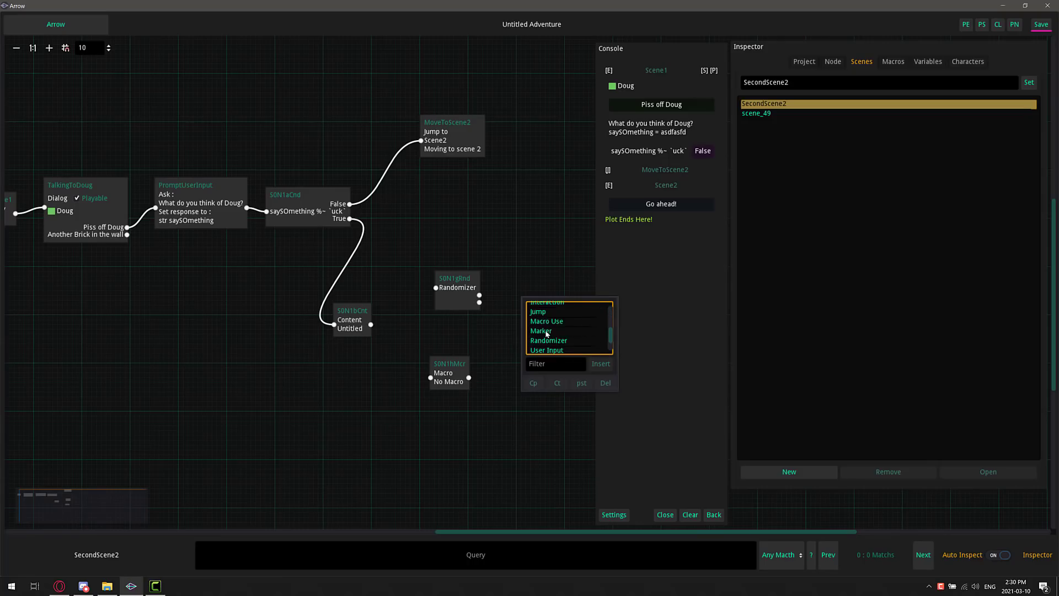
scroll(546, 334, down, 1)
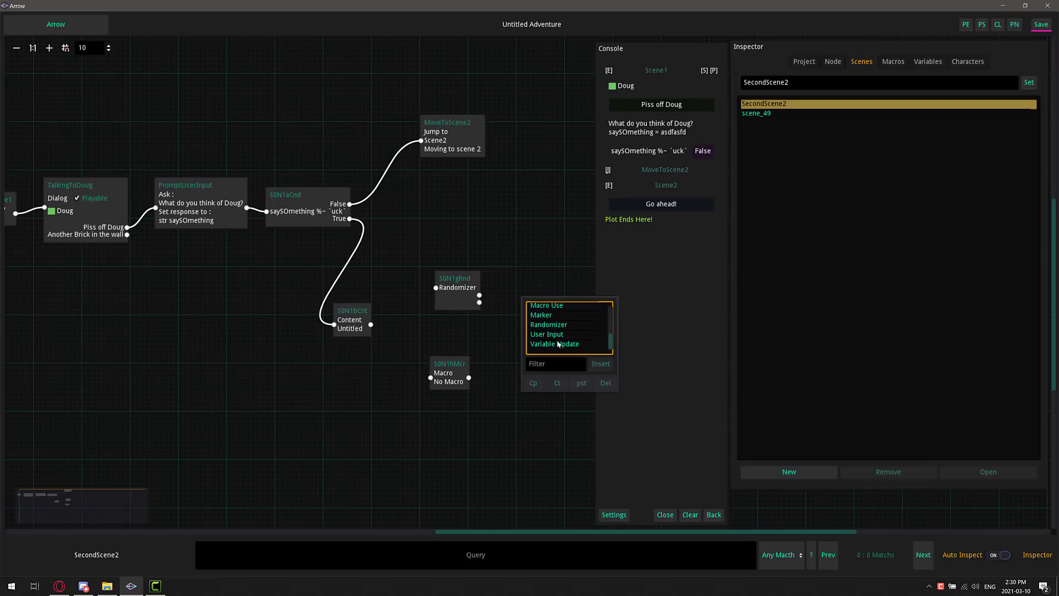
click(565, 345)
double_click(564, 345)
click(532, 322)
drag(532, 322, 510, 324)
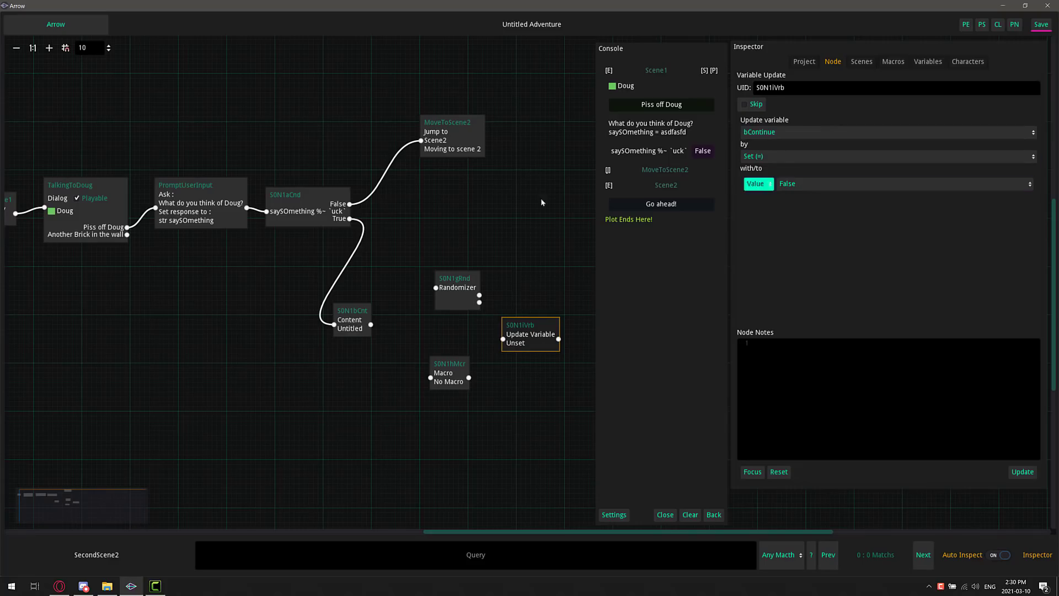
Rearrange the nodes so the Content node sits below MoveToScene2, level with the condition's True output, with the Variable Update node beside it.
click(455, 127)
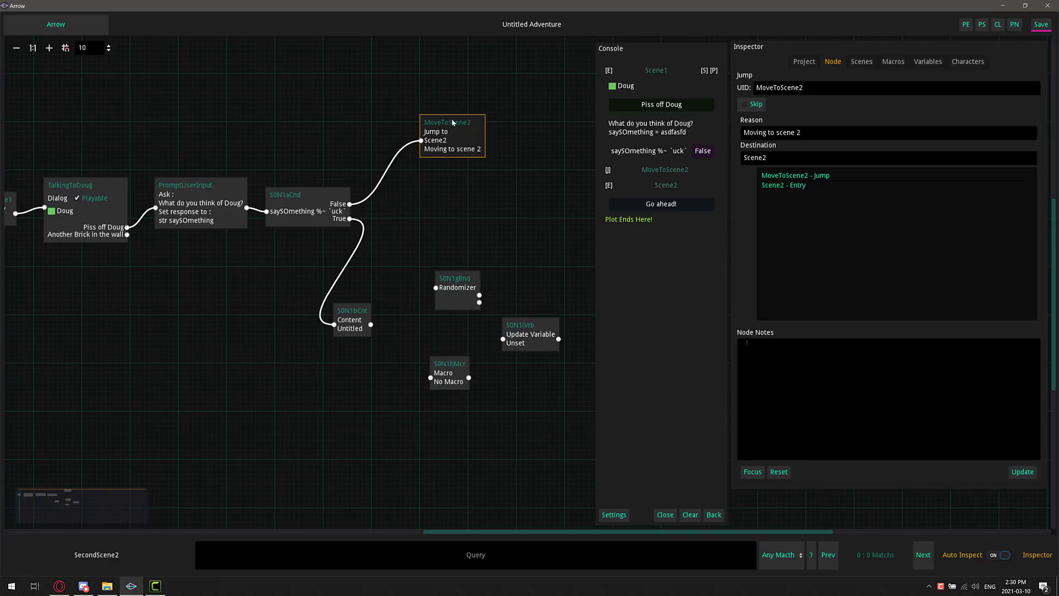
drag(456, 127, 450, 122)
drag(359, 313, 455, 206)
drag(520, 322, 534, 239)
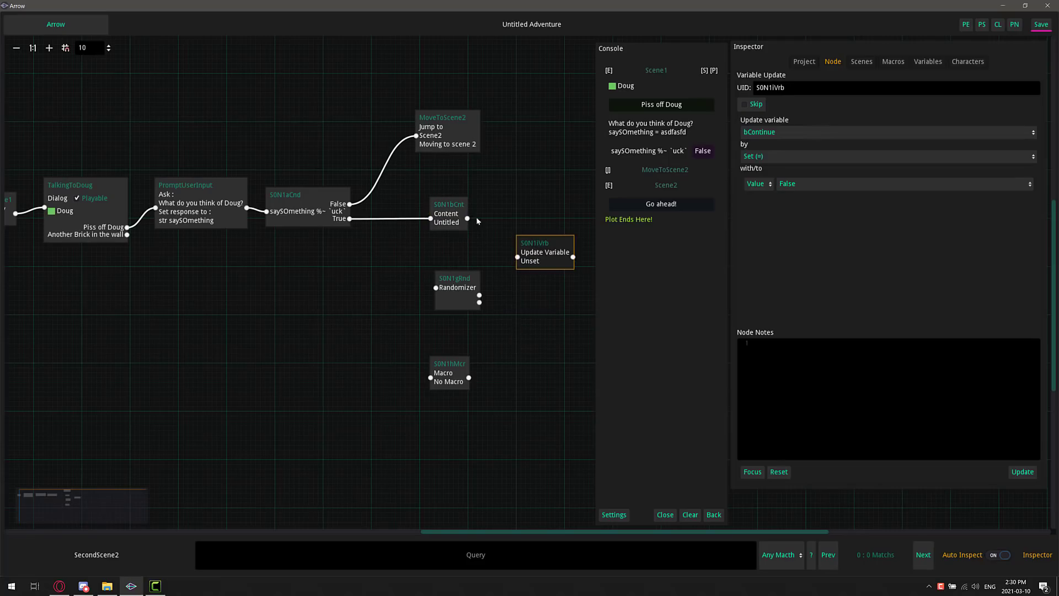
Connect the Content node's output to the Variable Update node and choose True as the value for bContinue.
drag(468, 219, 513, 229)
click(816, 184)
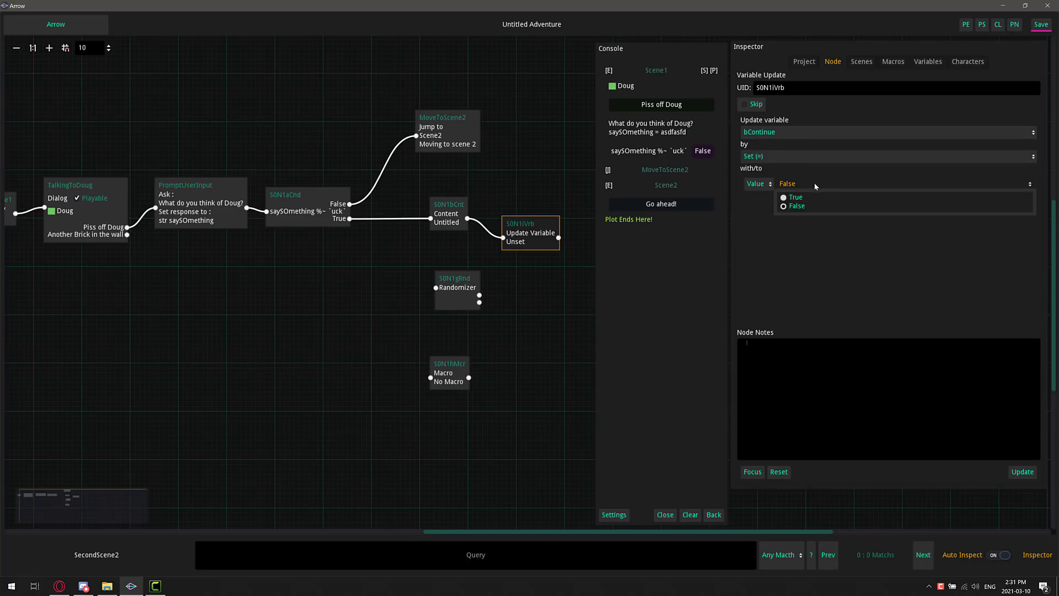
click(797, 198)
Insert a Condition node to the right of the Variable Update node and connect the Variable Update output to it.
drag(551, 259, 373, 257)
right_click(473, 255)
scroll(488, 286, up, 1)
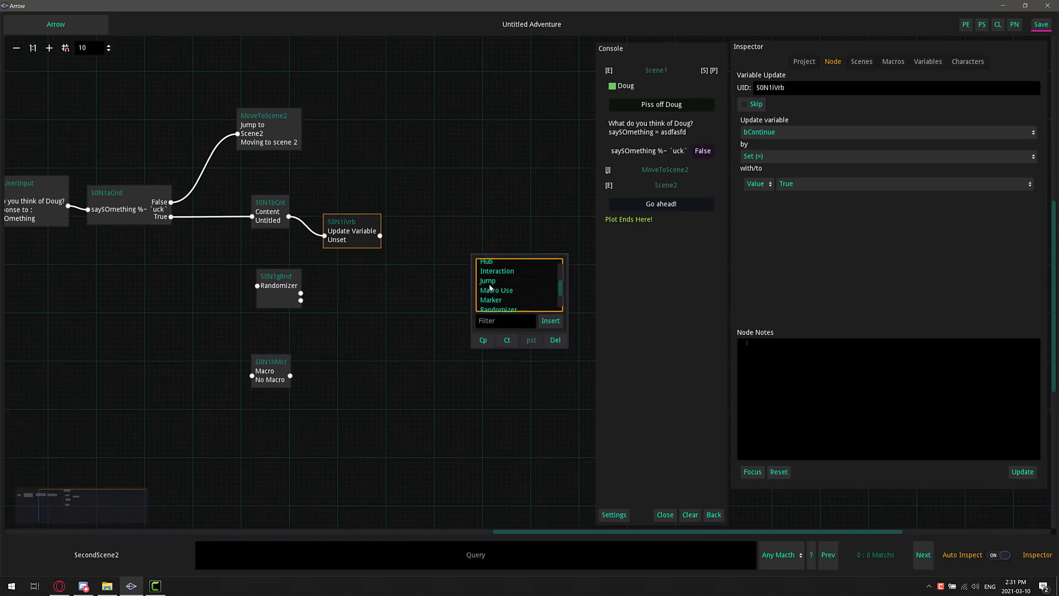
scroll(490, 287, up, 3)
double_click(504, 263)
drag(497, 282, 460, 225)
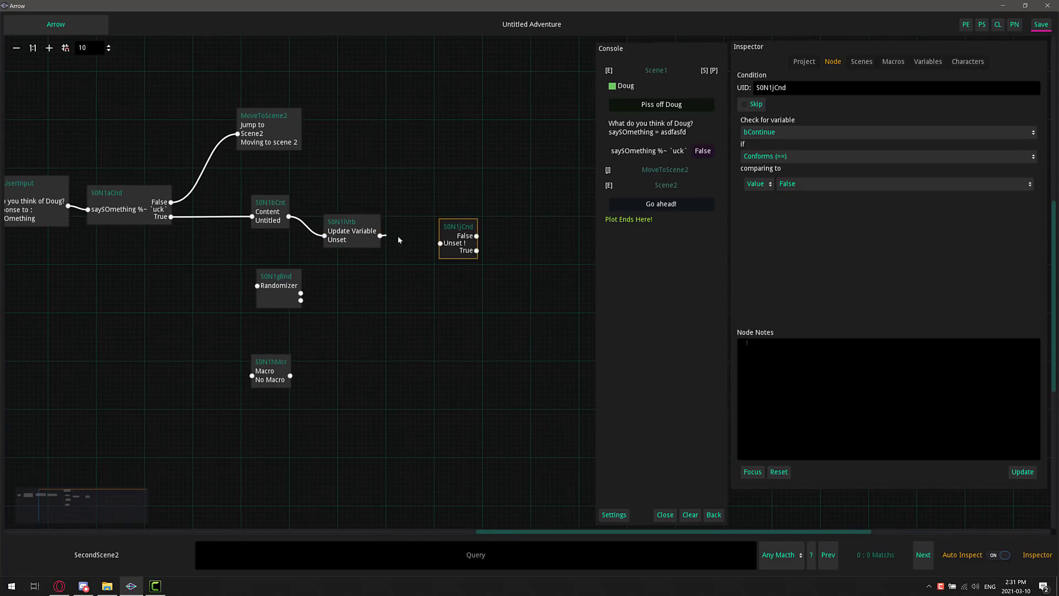
drag(398, 239, 448, 236)
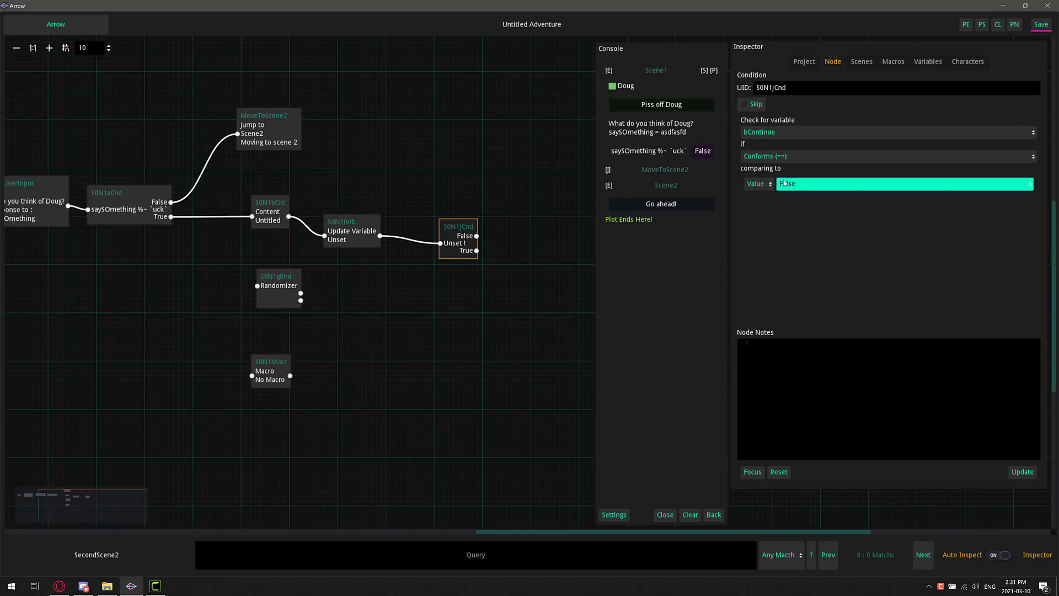
drag(477, 236, 481, 267)
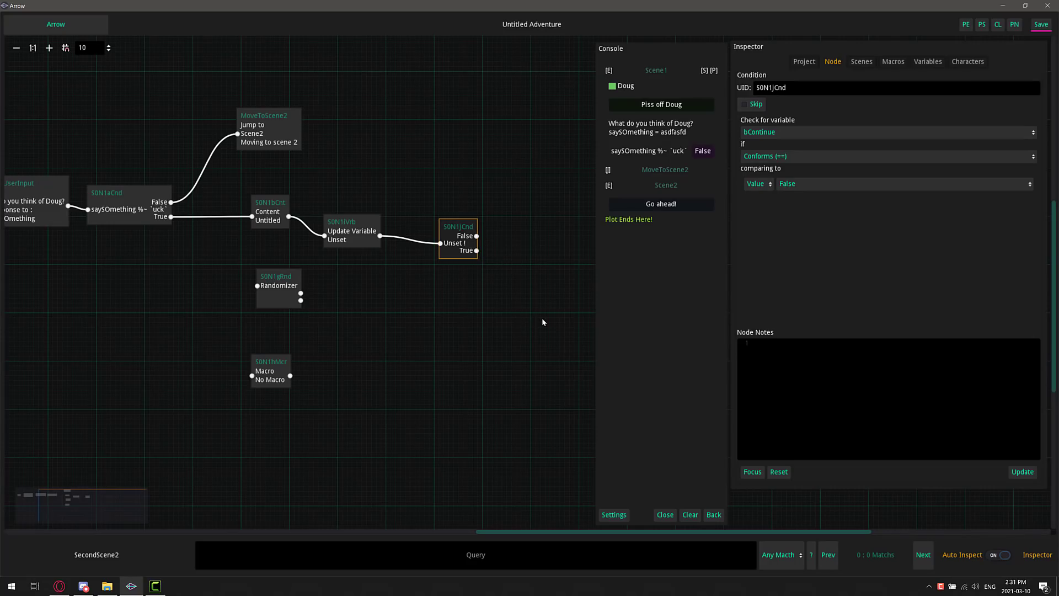
Display the project's copy and export options, then dismiss them without choosing one.
click(806, 63)
click(997, 97)
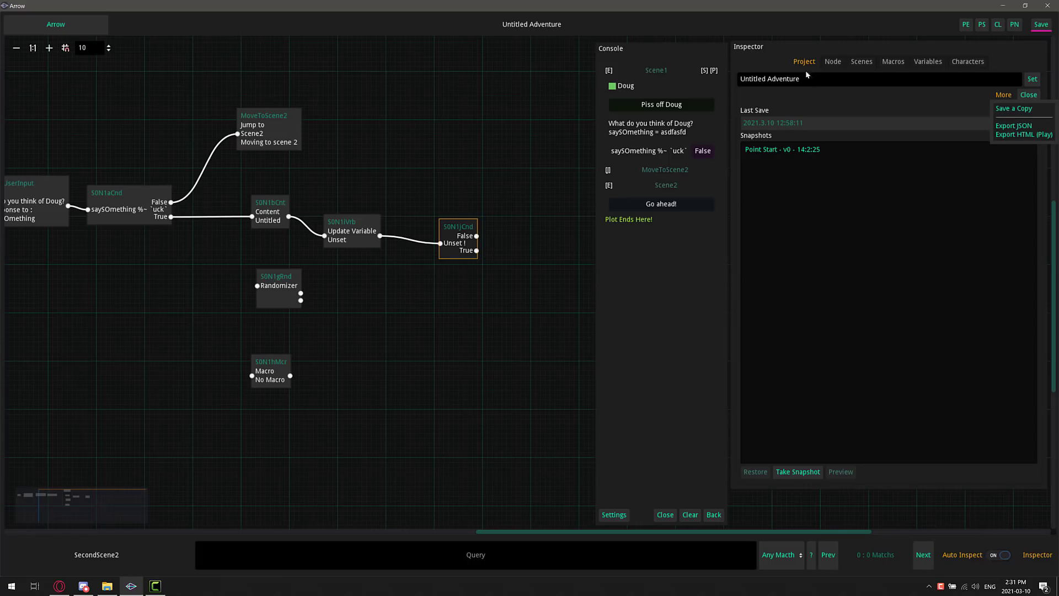
click(838, 102)
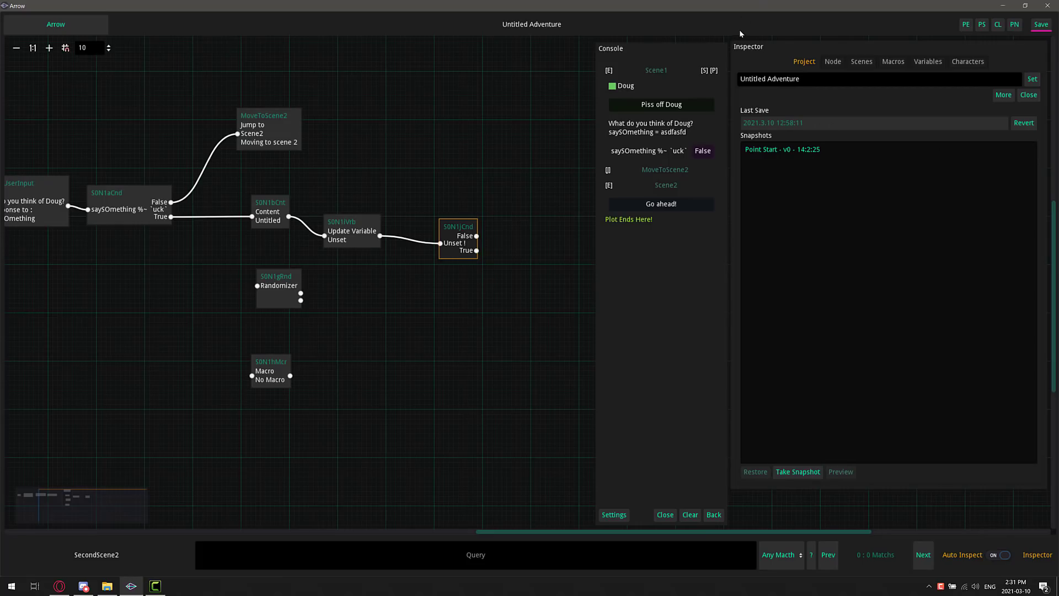
Switch to the Arrow GitHub repository page in the browser, show it full screen and check the project's license.
key(alt+Tab)
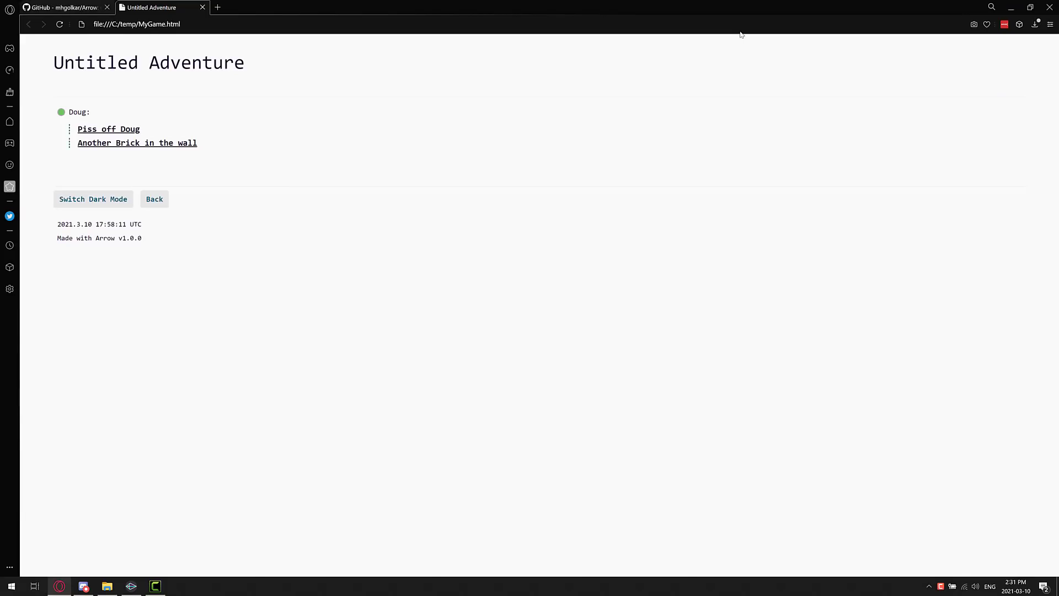
key(ctrl+Tab)
key(F11)
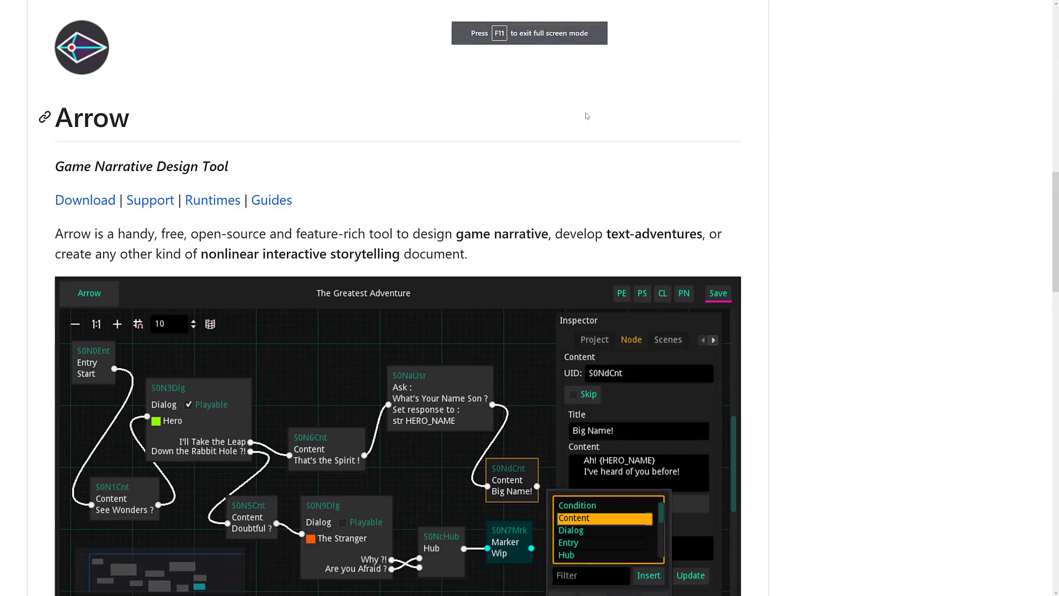
scroll(472, 205, up, 4)
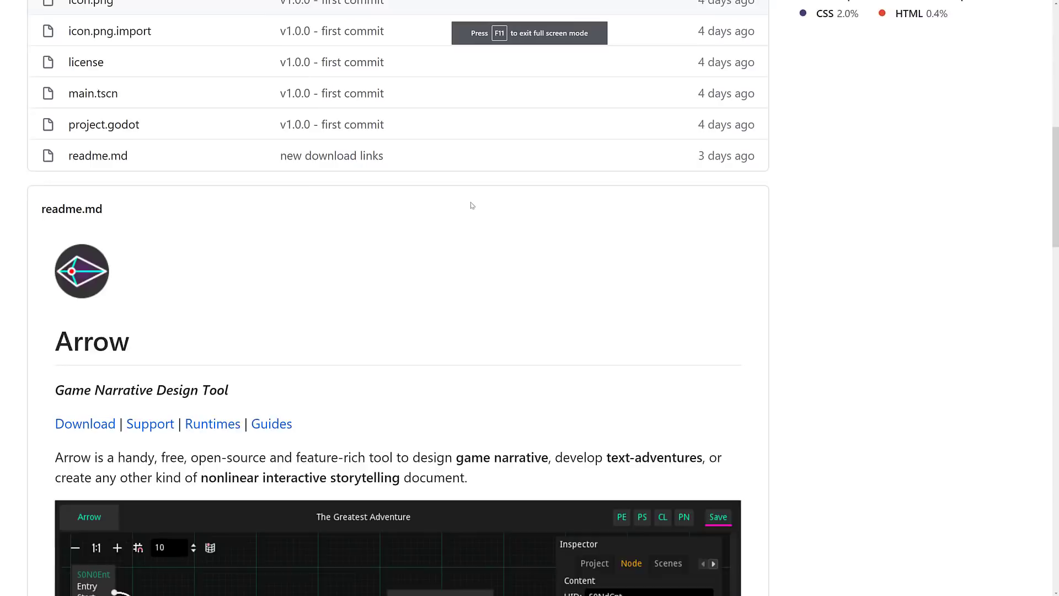
scroll(471, 205, up, 10)
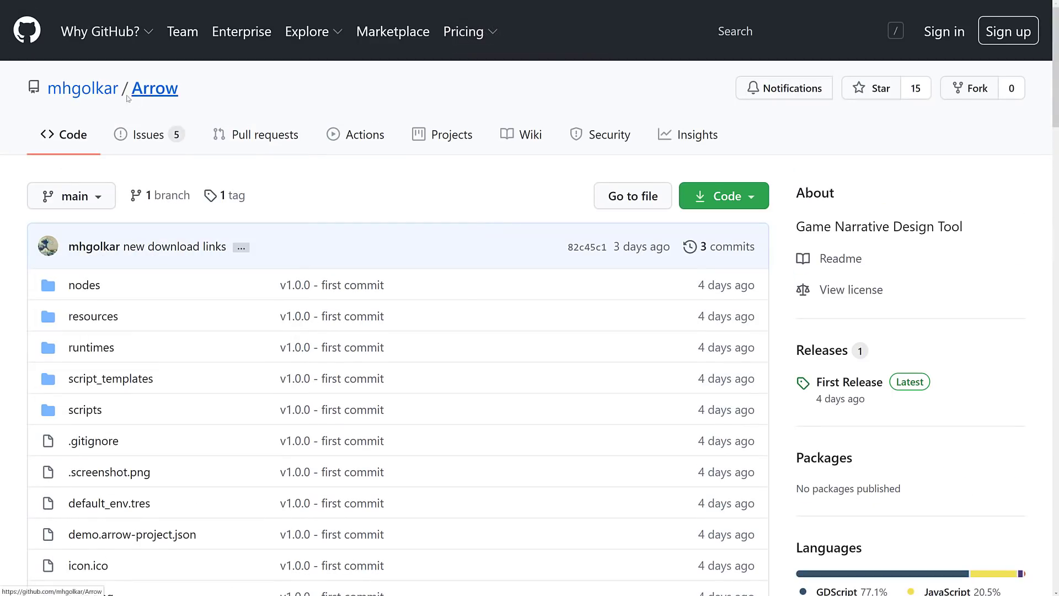
scroll(739, 279, down, 1)
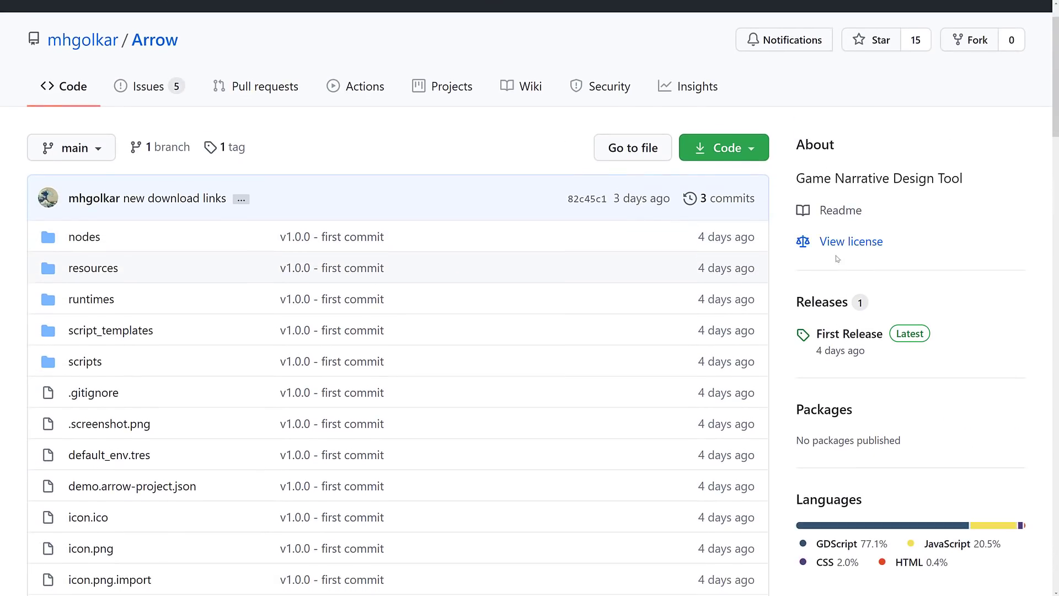
click(850, 241)
key(alt+Left)
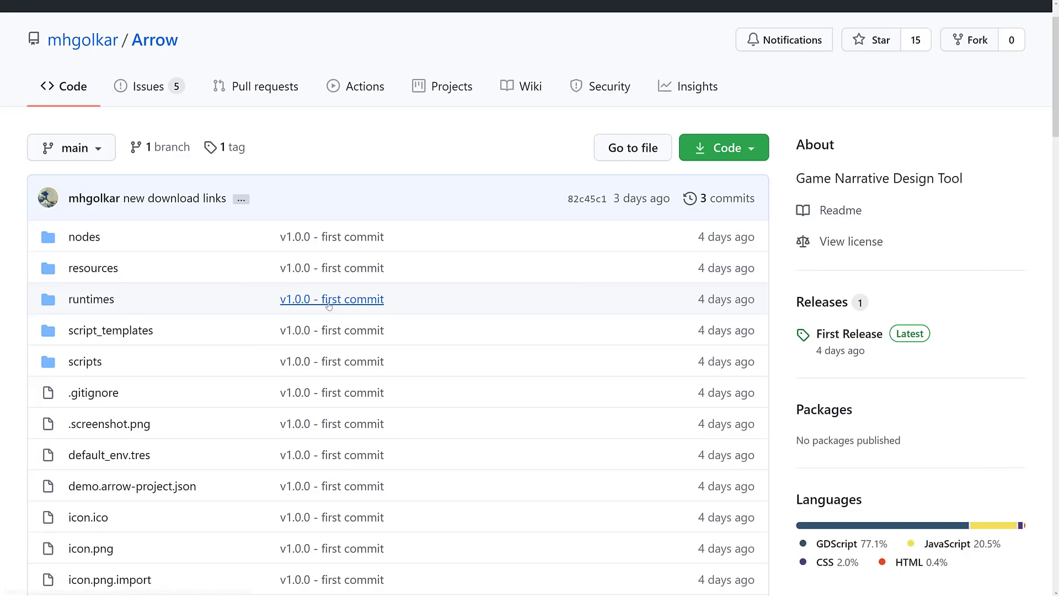
Examine the repository's file list and language breakdown, look inside the scripts folder and return to the main page.
scroll(423, 324, down, 5)
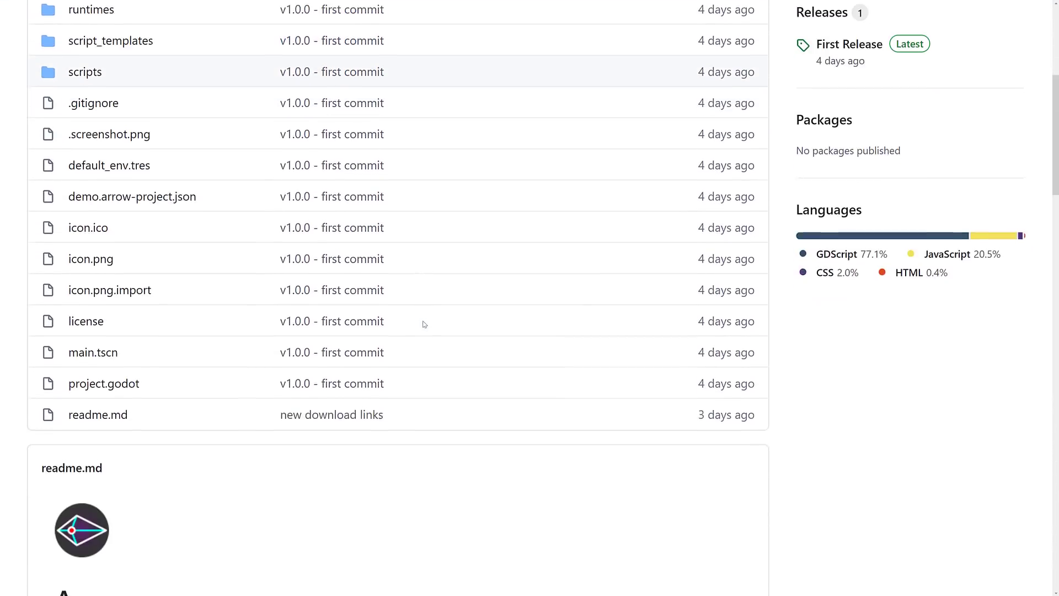
scroll(424, 323, down, 3)
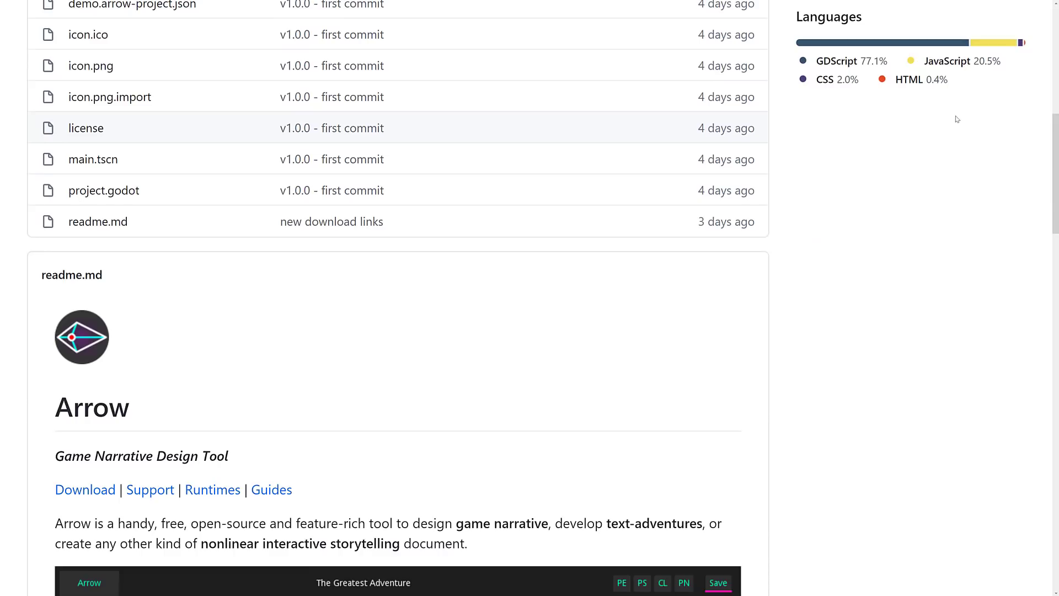
scroll(957, 120, up, 2)
drag(810, 150, 815, 199)
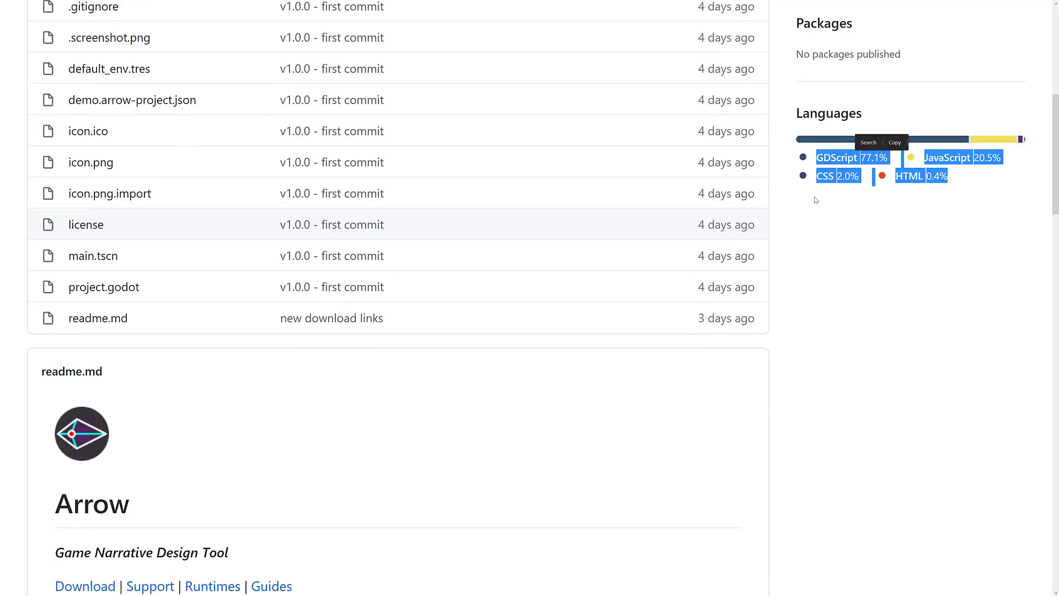
scroll(465, 242, up, 3)
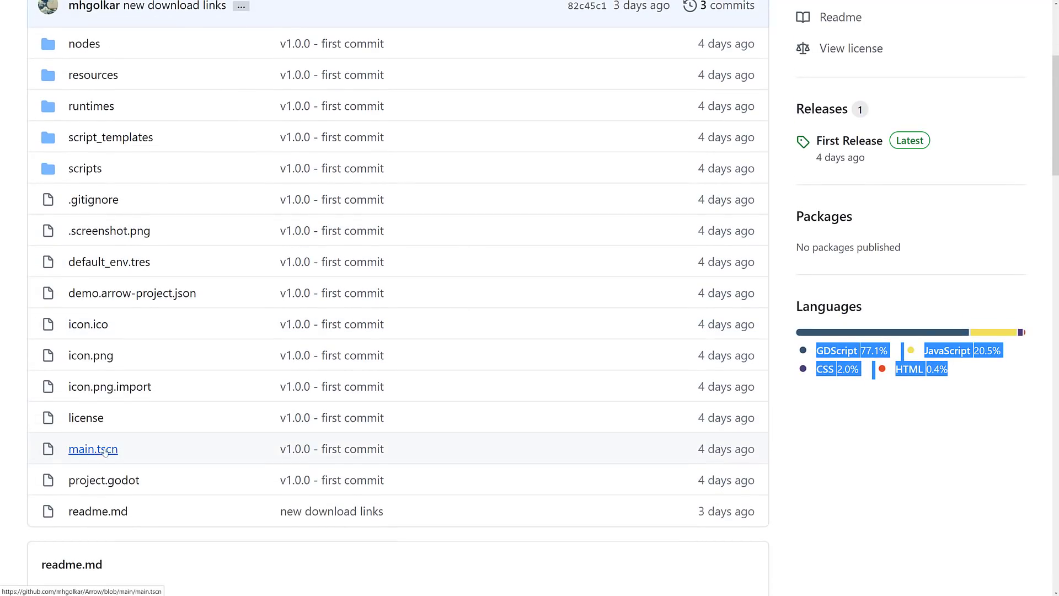
scroll(117, 441, up, 2)
scroll(118, 441, up, 1)
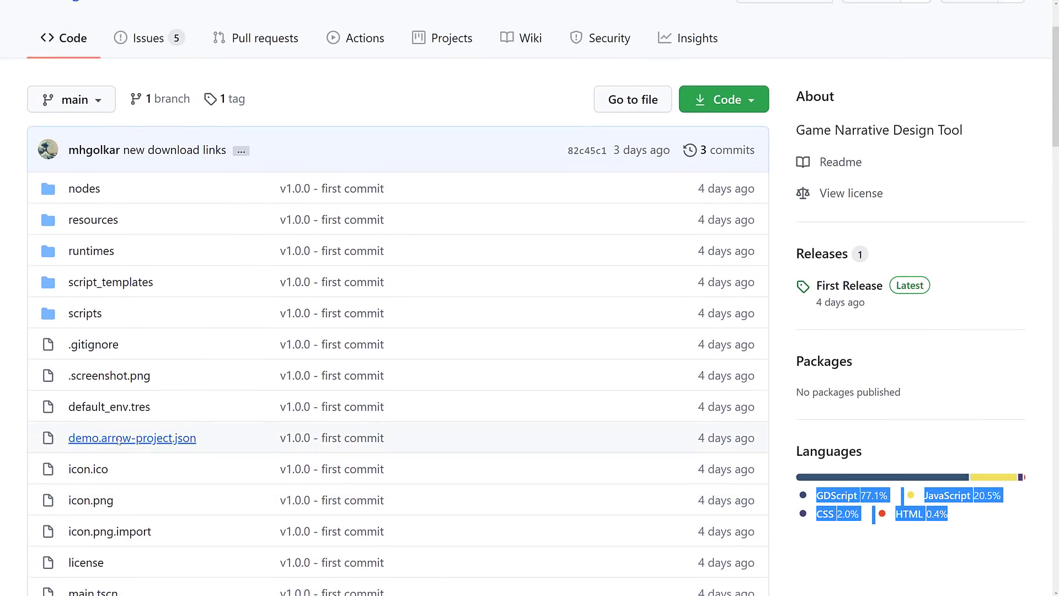
click(83, 309)
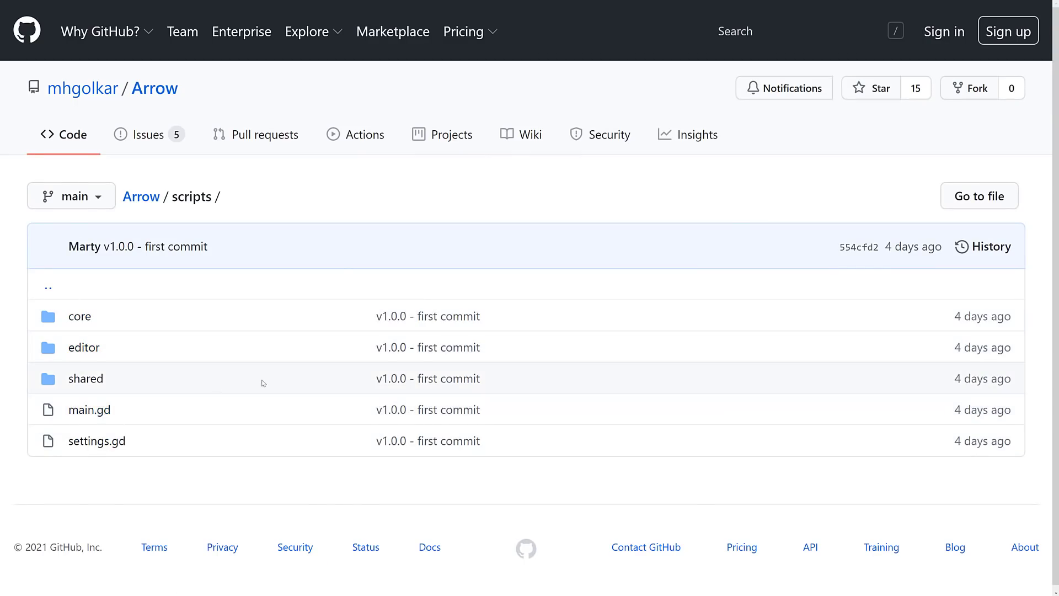
key(alt+Left)
Read through the readme's Download, Support Arrow, Runtimes, Guides and Licenses sections.
scroll(494, 300, down, 15)
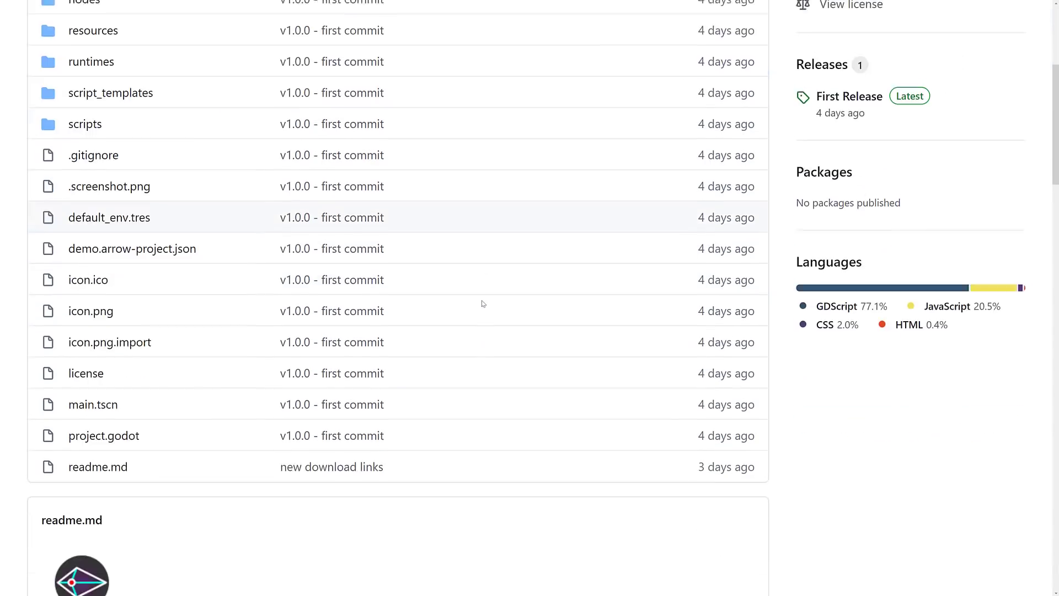
scroll(482, 302, down, 5)
scroll(482, 302, up, 2)
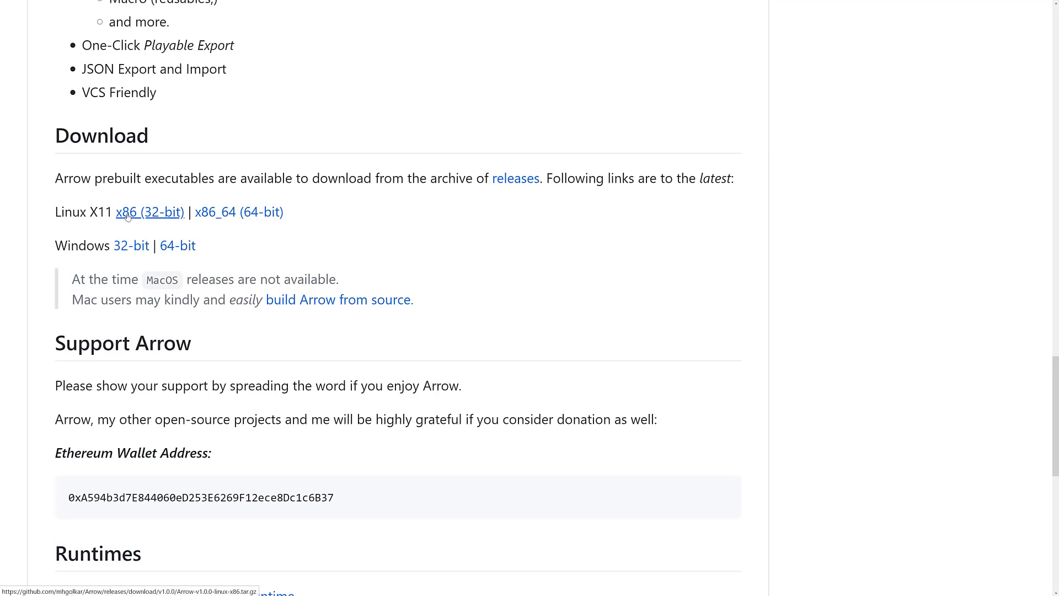
scroll(127, 217, down, 7)
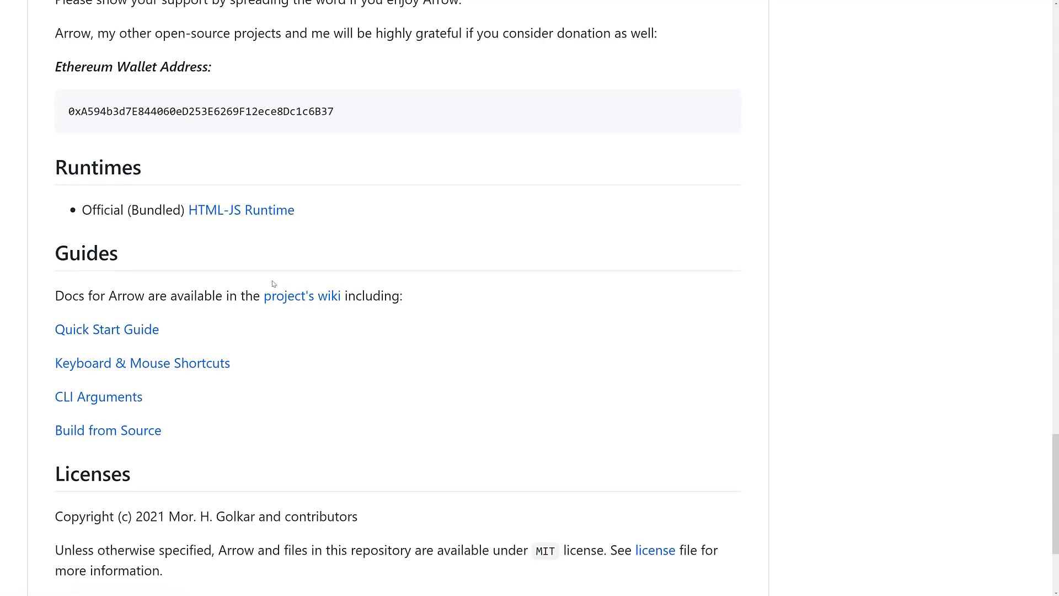
Finish reading the readme's Licenses section and switch back to the node graph in Arrow.
scroll(243, 237, down, 1)
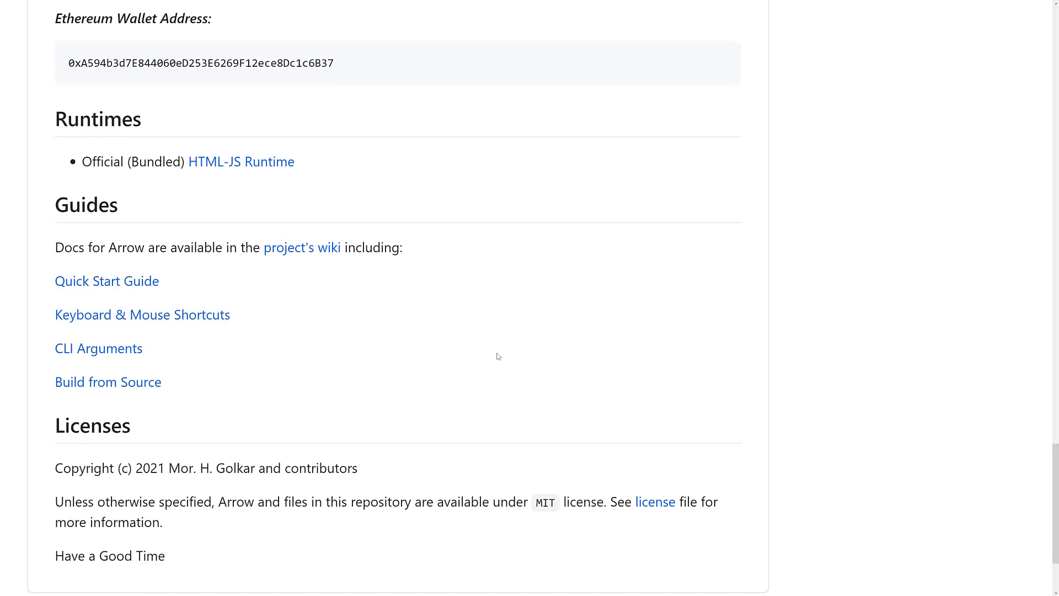
key(alt+Tab)
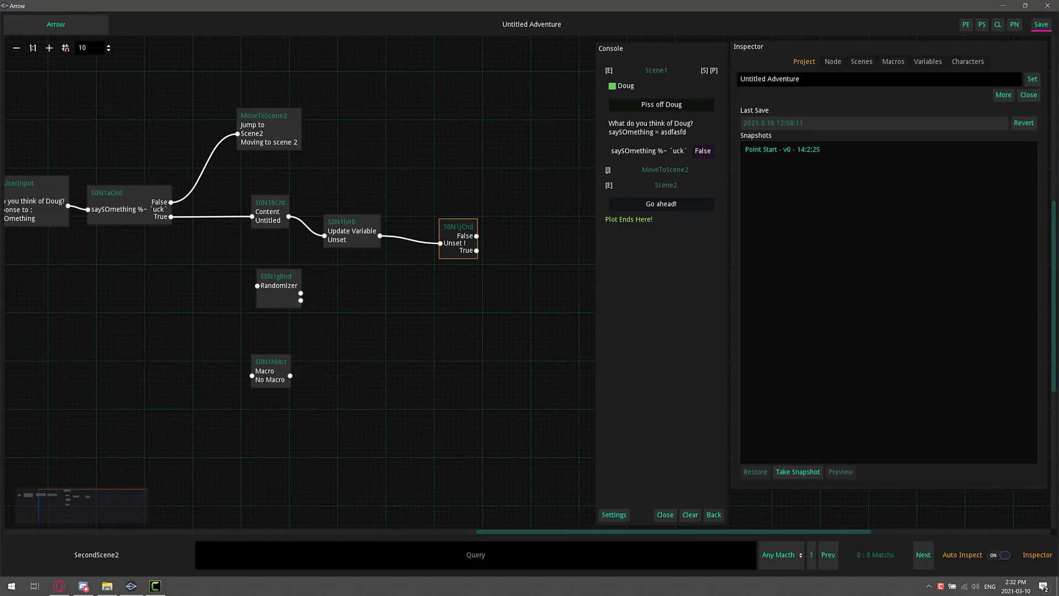
drag(504, 167, 545, 202)
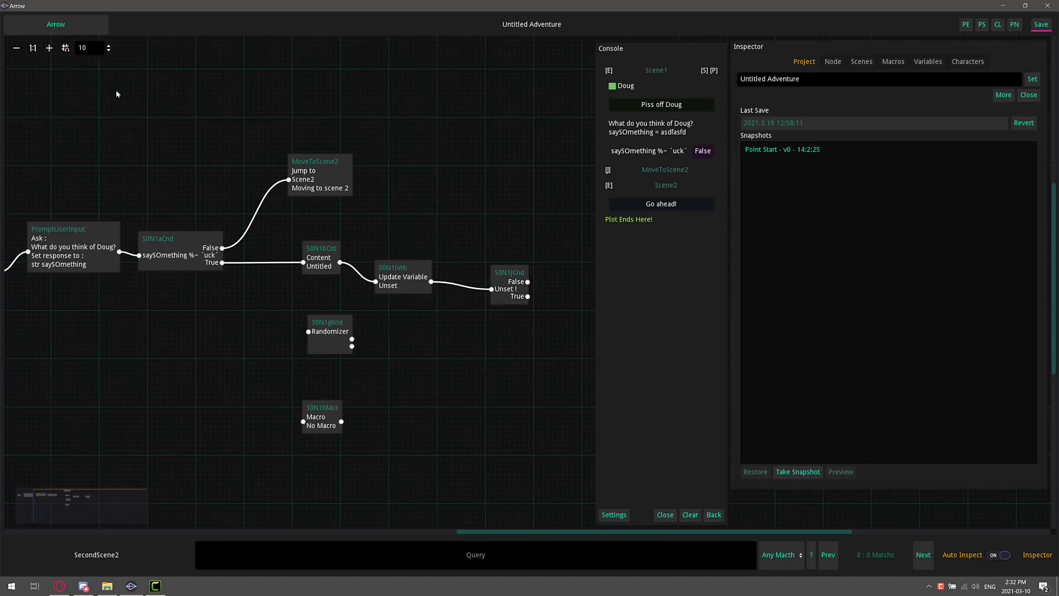
Select the nodes from the saySOmething condition onward together, display their copy, cut and delete options, and dismiss them without choosing one.
drag(116, 90, 561, 486)
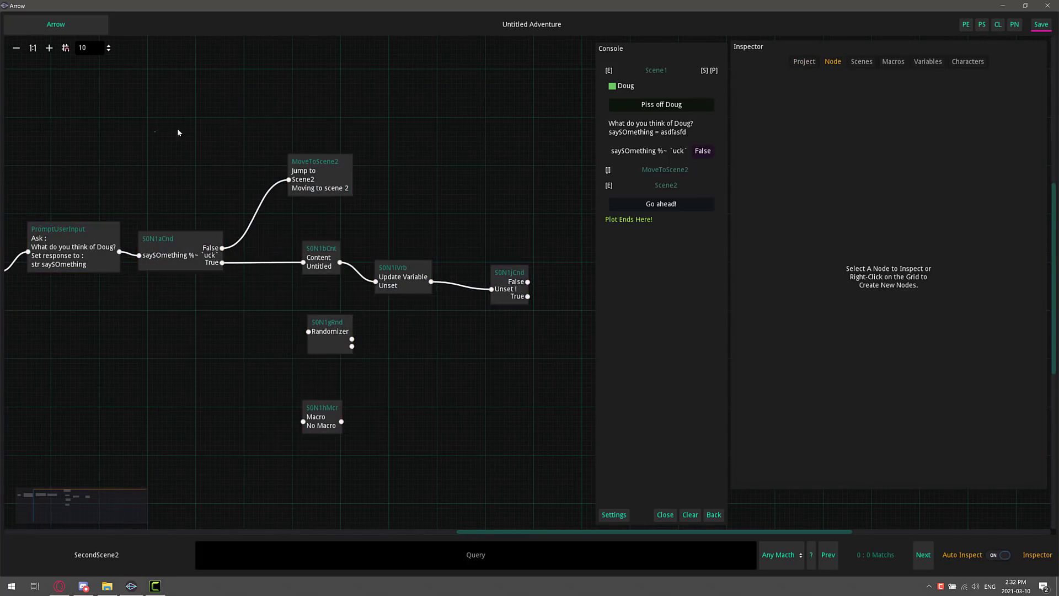
drag(177, 131, 544, 491)
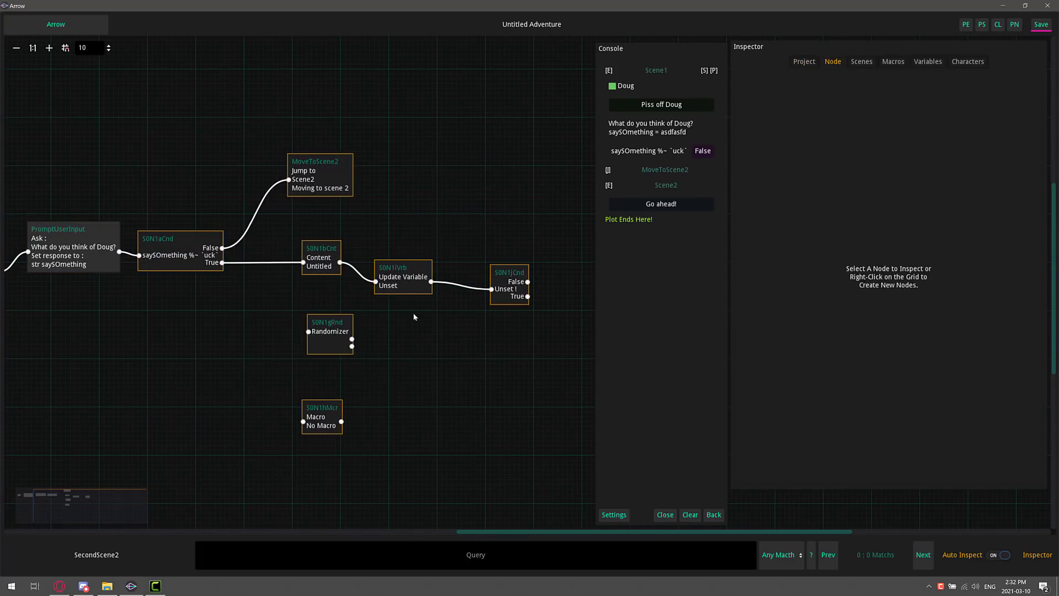
right_click(420, 283)
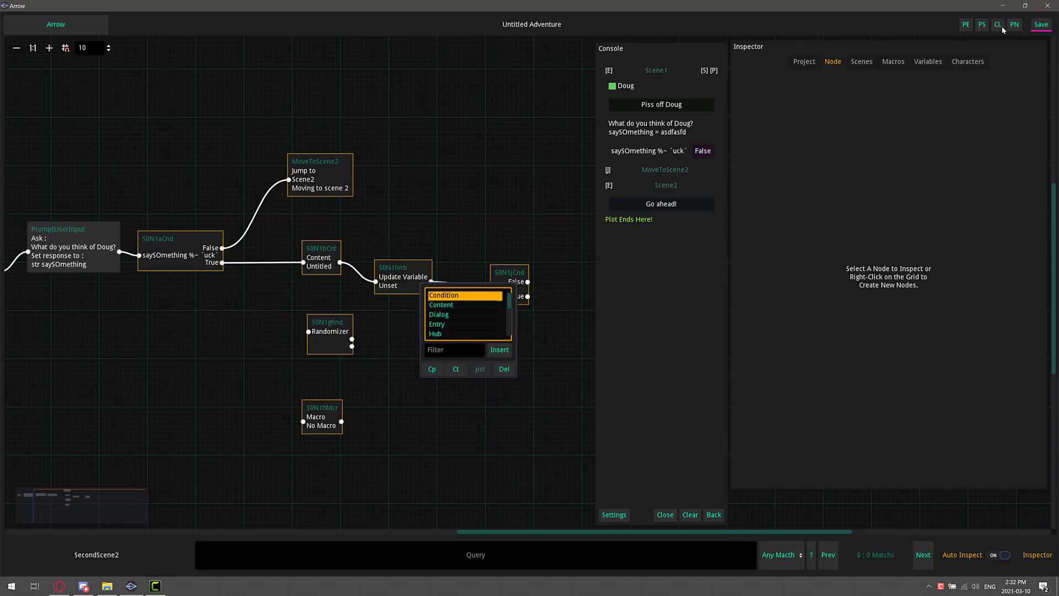
click(440, 180)
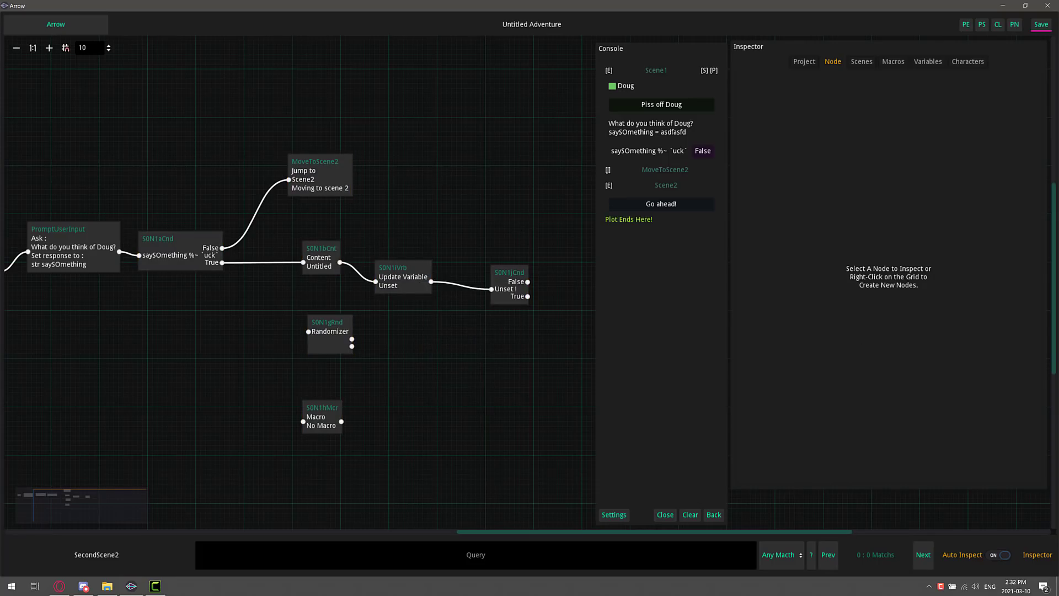
Search the project's nodes for "Doug", step through the matches and put the focus back on the query.
click(474, 555)
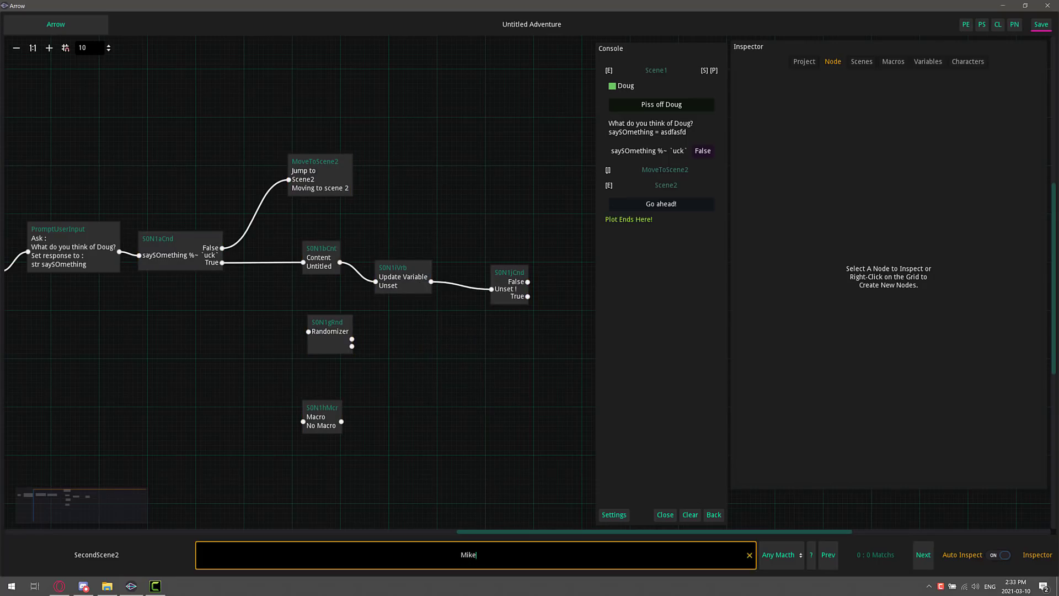
text(Doug)
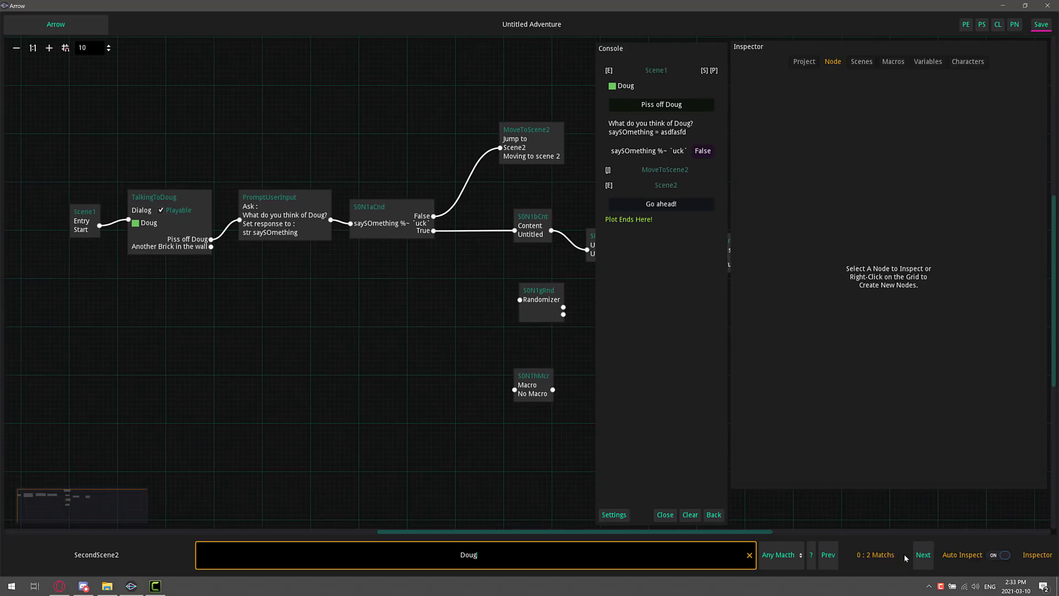
click(930, 556)
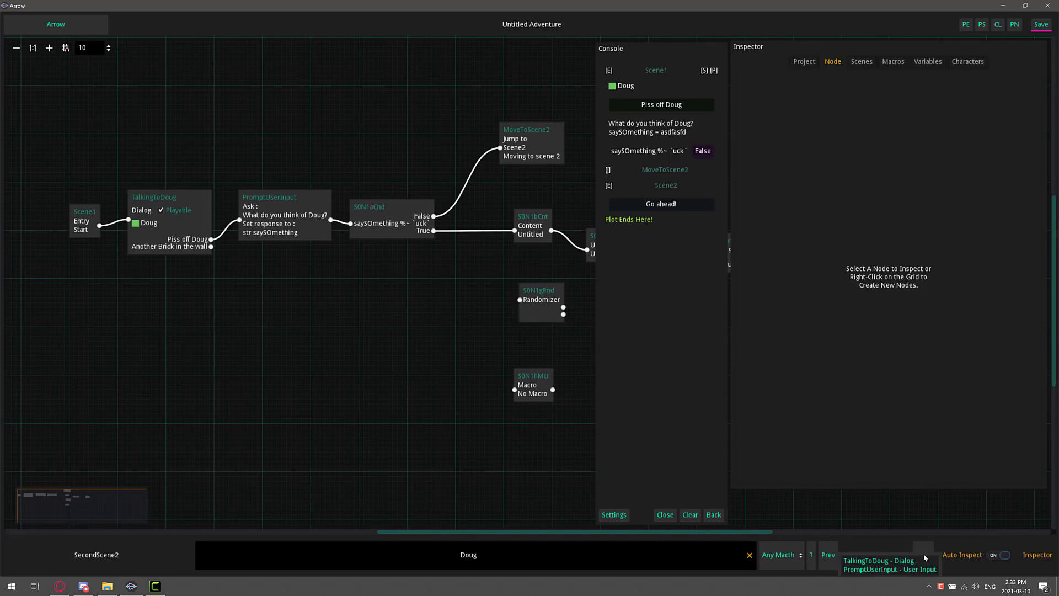
click(927, 557)
click(927, 557)
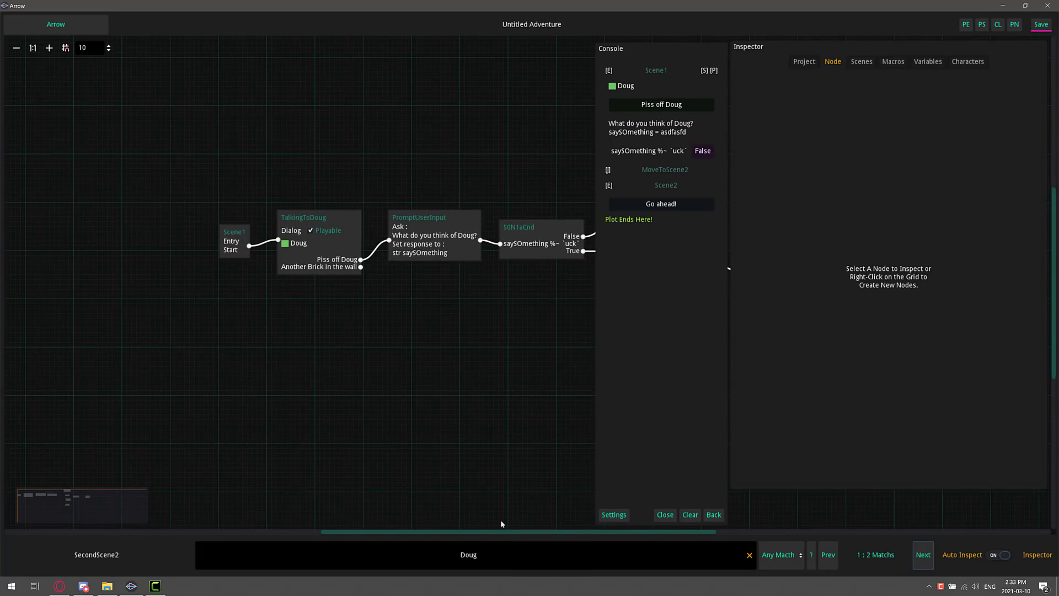
key(ctrl+f)
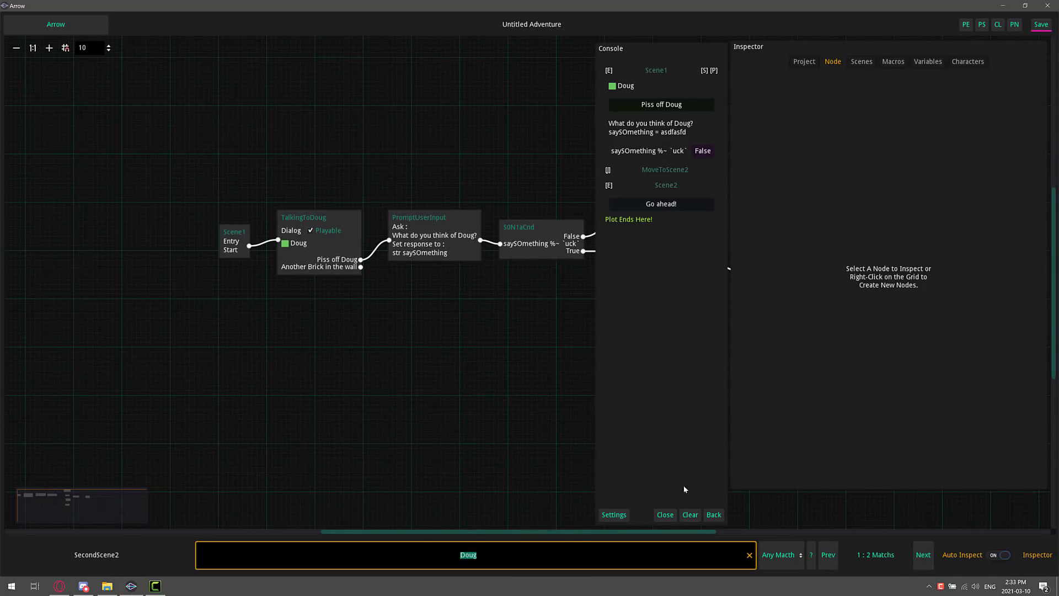